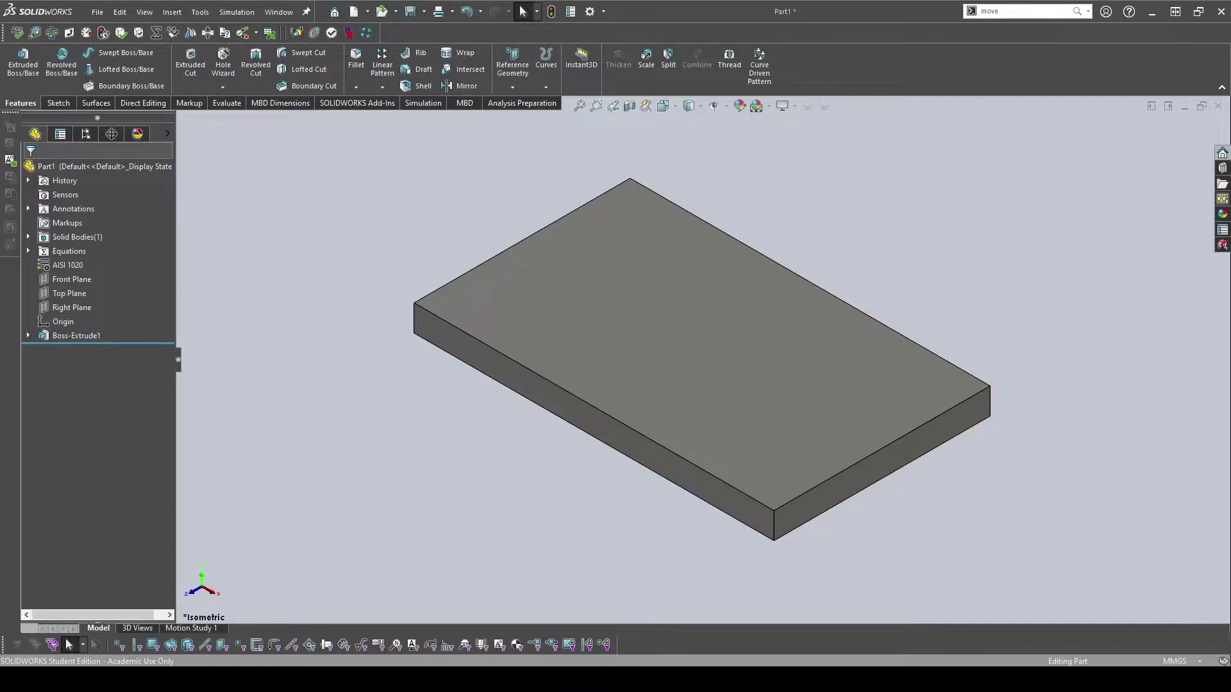
Zoom in and out on the rectangular plate to view it at different scales.
scroll(756, 395, "up", 4)
scroll(740, 388, "down", 2)
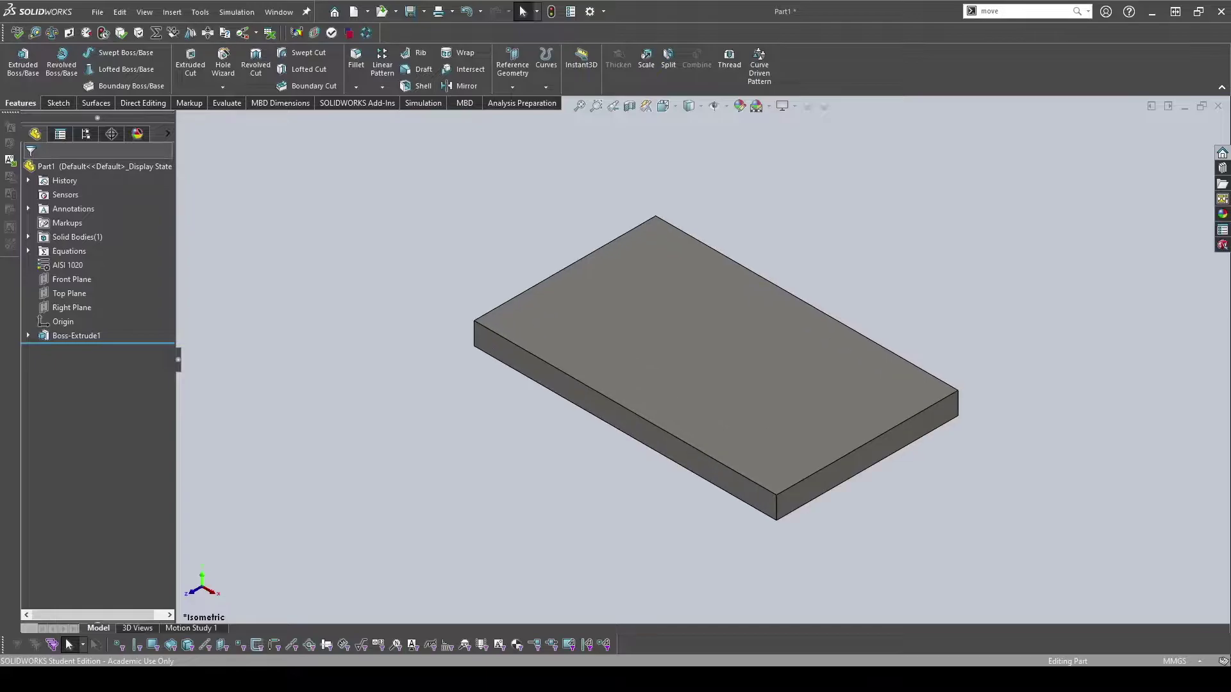
scroll(628, 294, "down", 3)
scroll(628, 295, "up", 4)
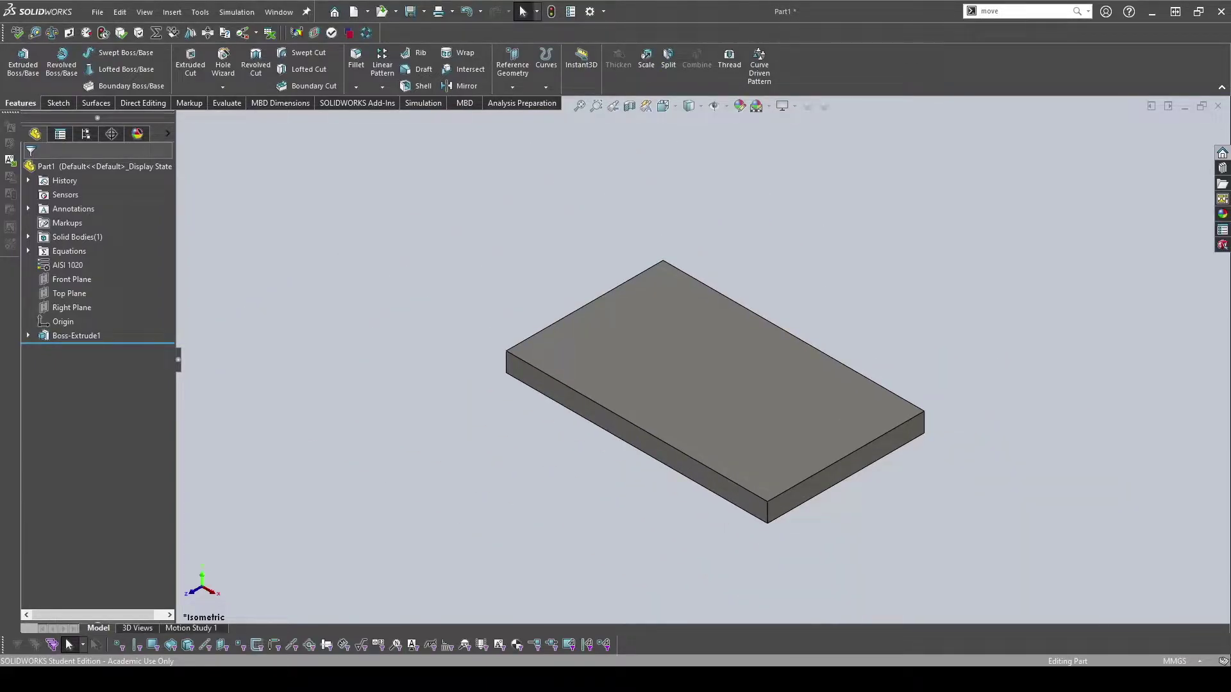
scroll(644, 267, "down", 3)
scroll(644, 266, "up", 2)
scroll(644, 266, "down", 4)
scroll(643, 267, "up", 4)
scroll(706, 363, "down", 4)
scroll(705, 363, "up", 1)
scroll(706, 363, "down", 3)
scroll(705, 363, "down", 3)
scroll(705, 363, "up", 5)
scroll(706, 363, "down", 5)
scroll(706, 362, "up", 2)
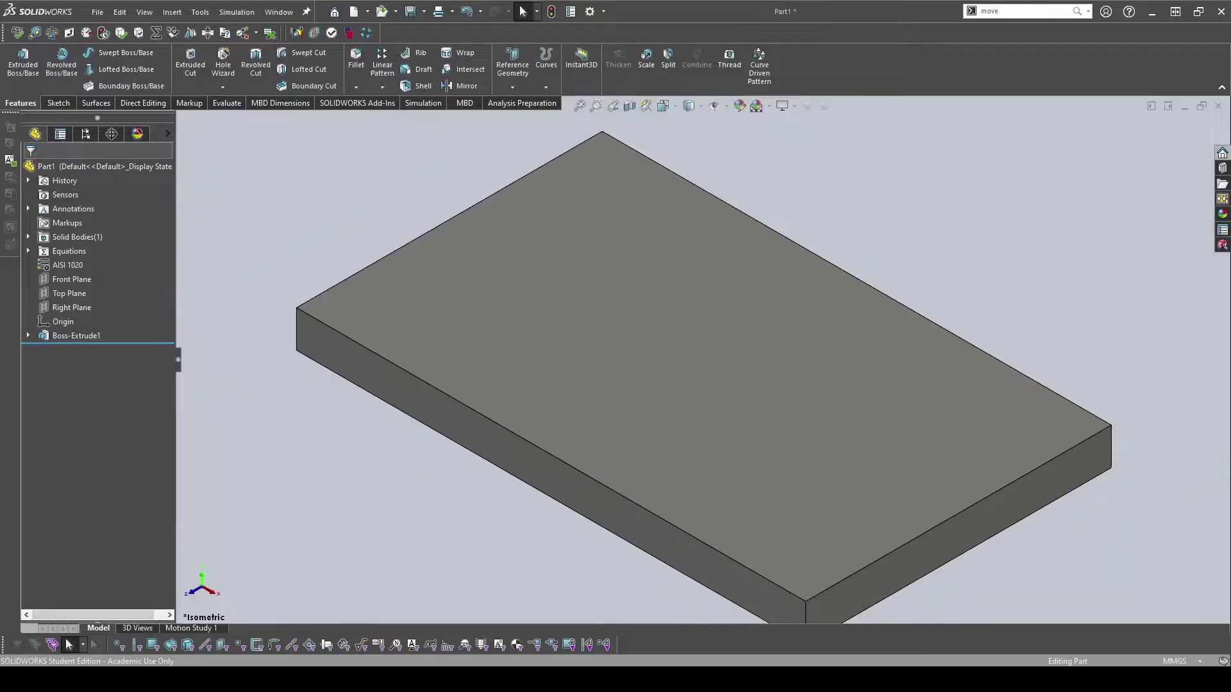
scroll(706, 363, "up", 5)
scroll(706, 363, "down", 5)
scroll(705, 363, "up", 2)
scroll(706, 363, "down", 1)
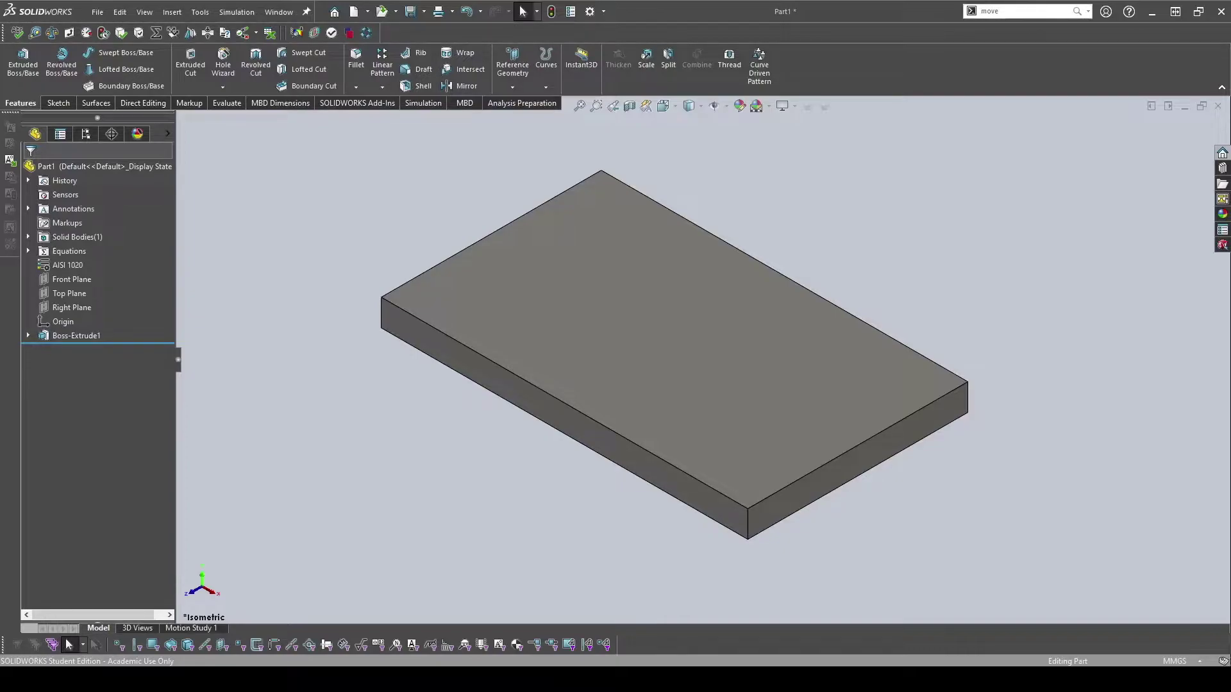
Rotate and pan the view to examine the plate's top, bottom and side faces.
middle_click_drag(673, 329, 718, 254)
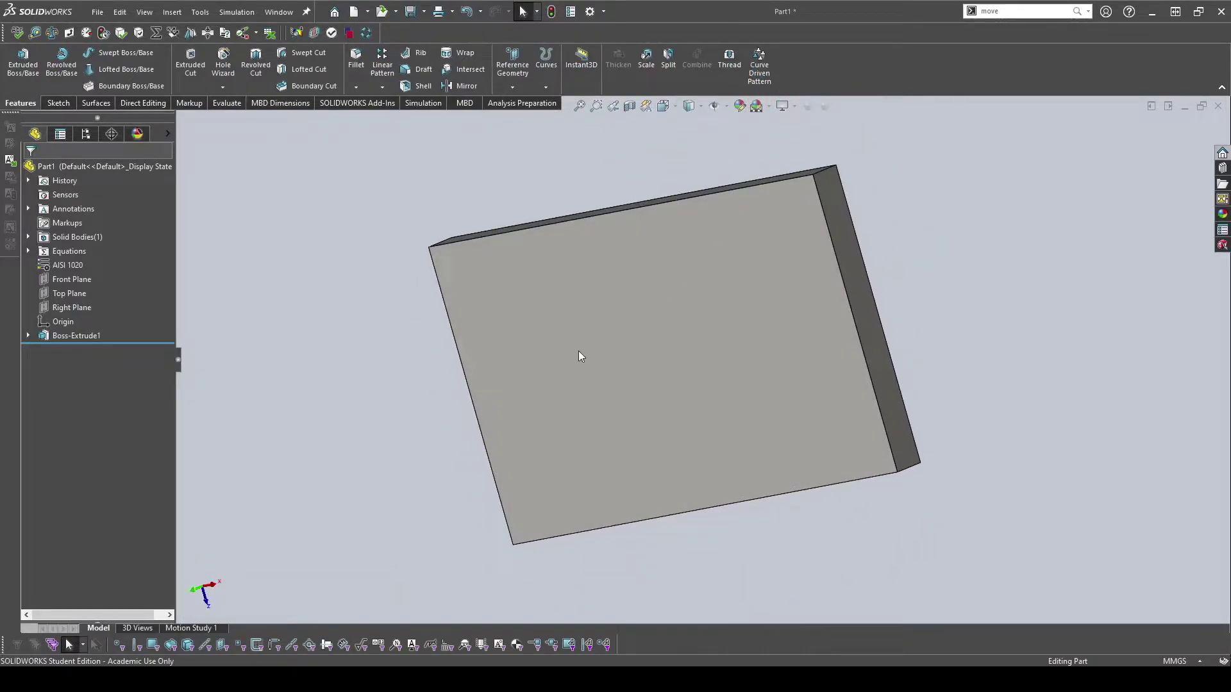
middle_click_drag(624, 453, 595, 363)
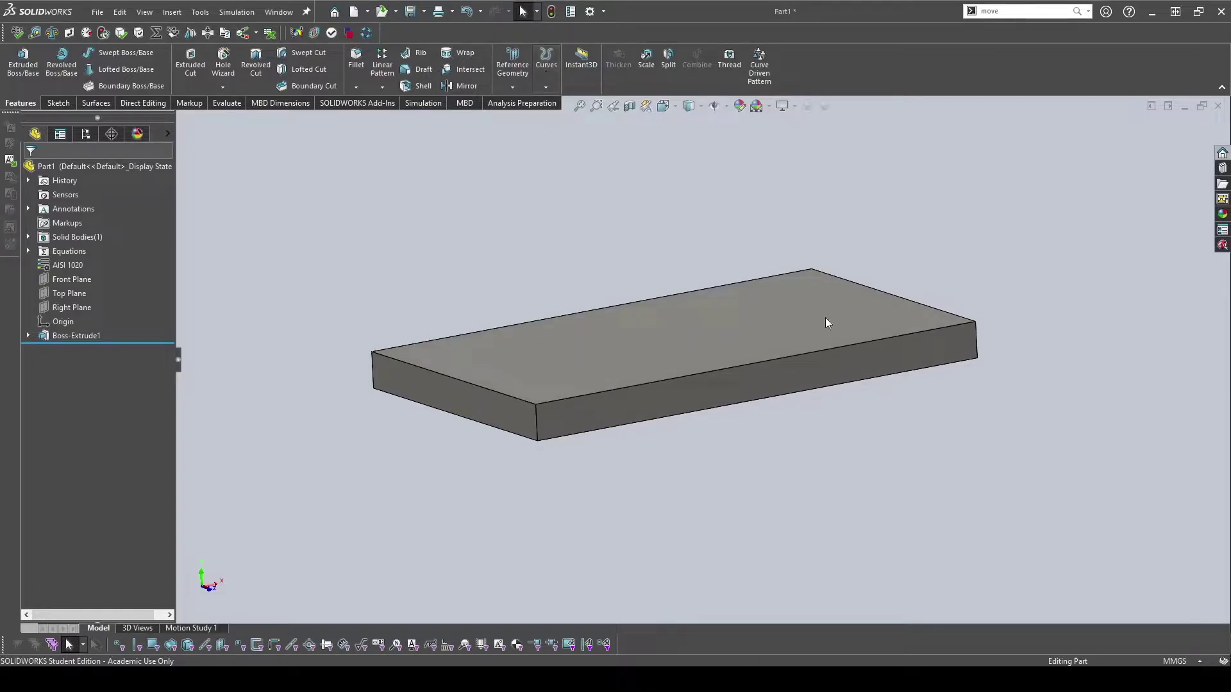
mouse_move(676, 350)
middle_mouse_down()
mouse_move(709, 352)
mouse_move(660, 345)
middle_mouse_up()
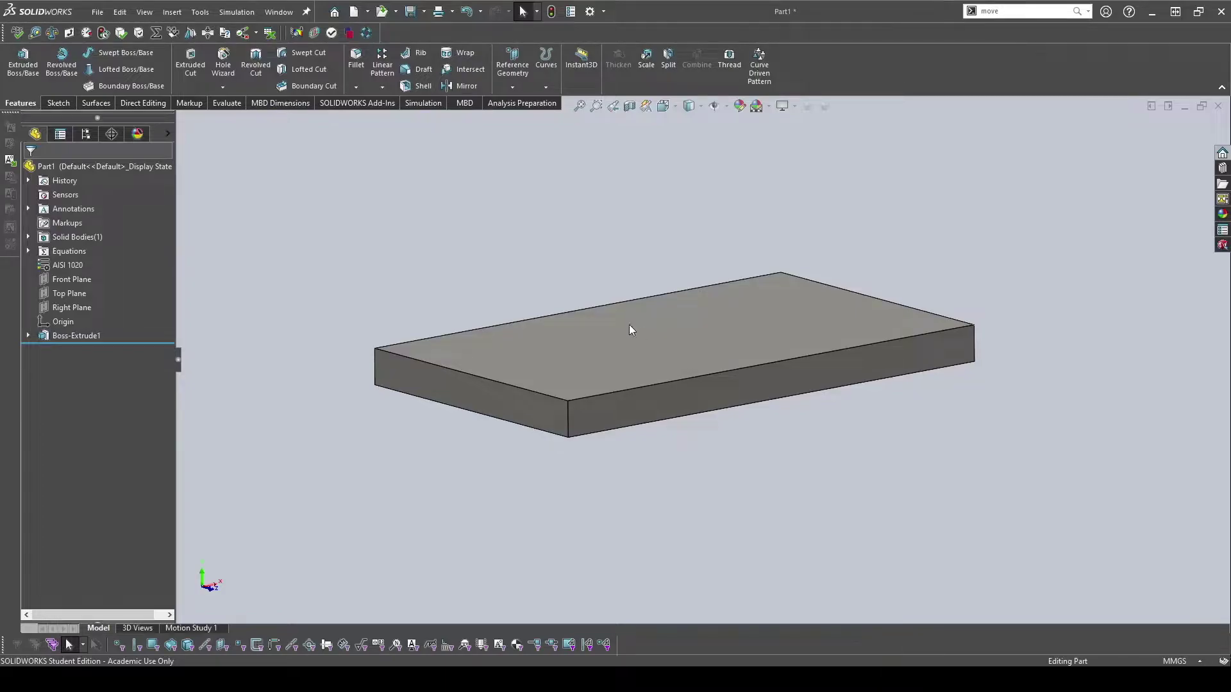
mouse_move(588, 338)
middle_mouse_down("ctrl")
mouse_move(720, 321)
mouse_move(378, 313)
mouse_move(890, 338)
mouse_move(404, 307)
mouse_move(536, 514)
mouse_move(494, 269)
mouse_move(550, 256)
mouse_move(521, 323)
mouse_move(577, 343)
middle_mouse_up("ctrl")
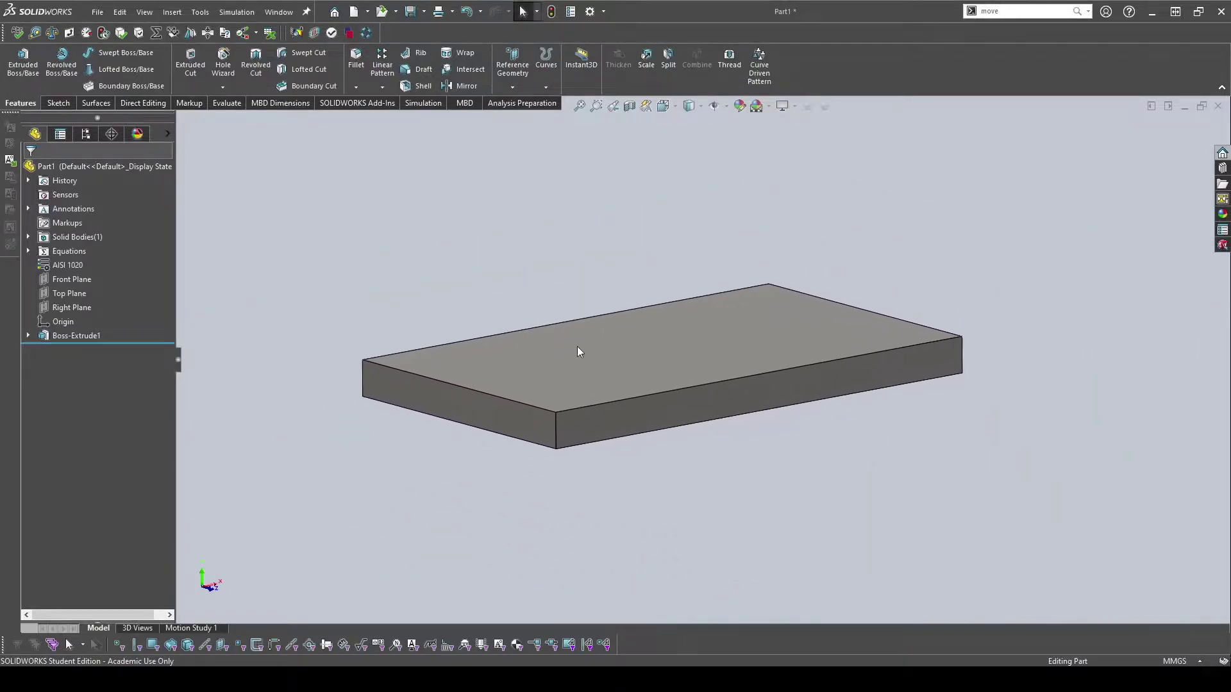
middle_click_drag(662, 354, 698, 348, "ctrl")
key("Escape")
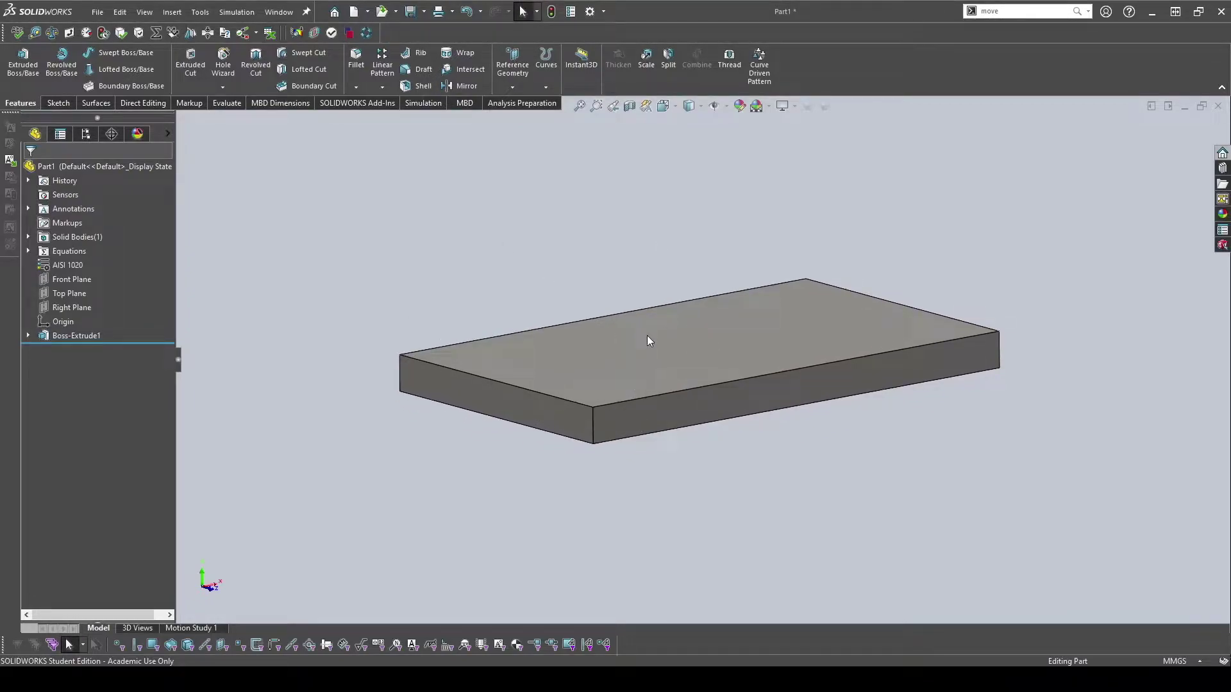
Examine the plate in isometric views from different corners, including one from below, using the view selector cube.
key("space")
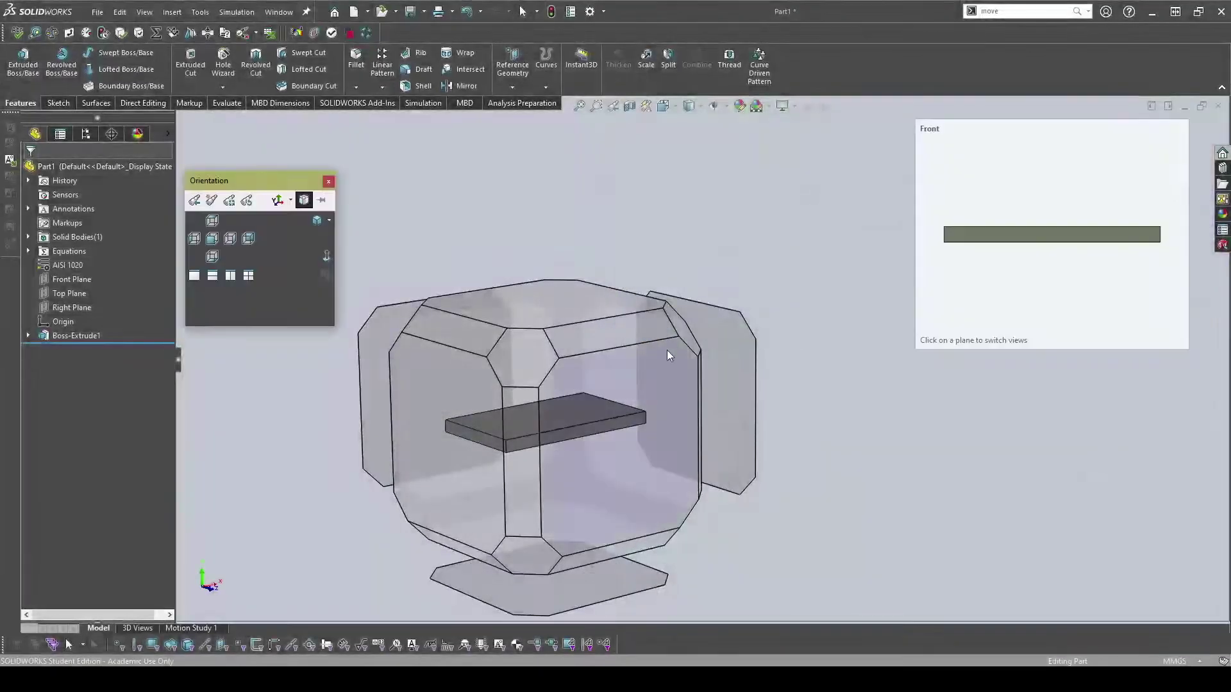
left_click(575, 232)
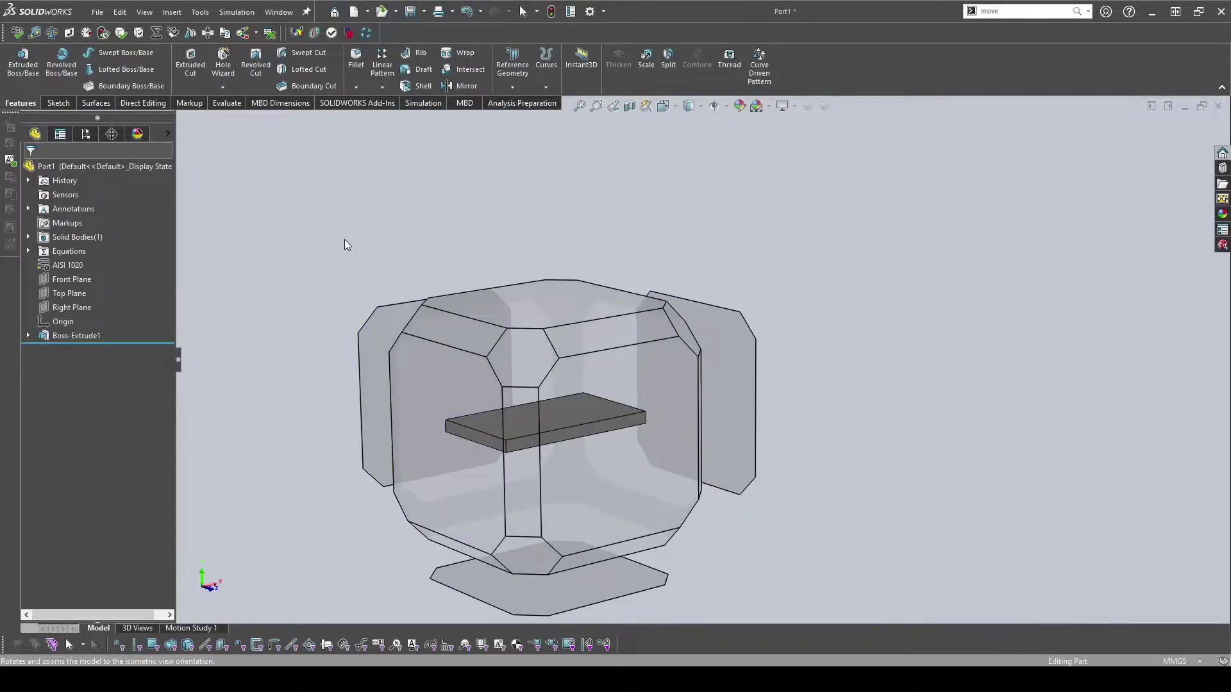
key("ctrl+7")
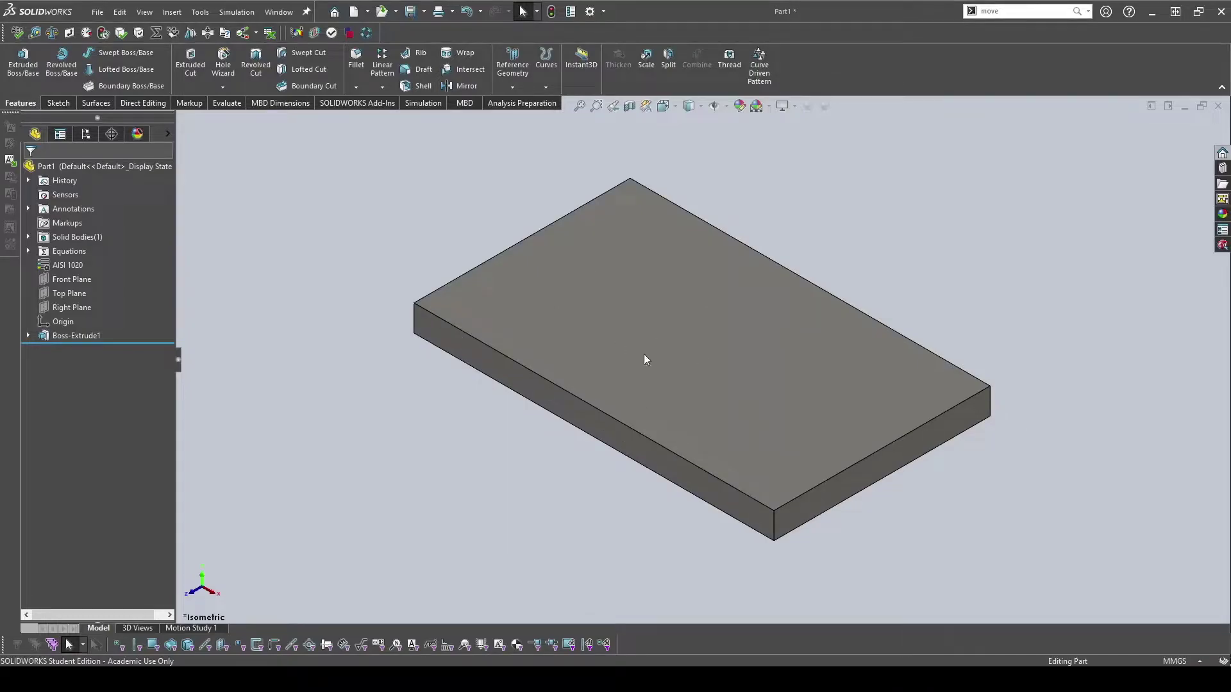
key("space")
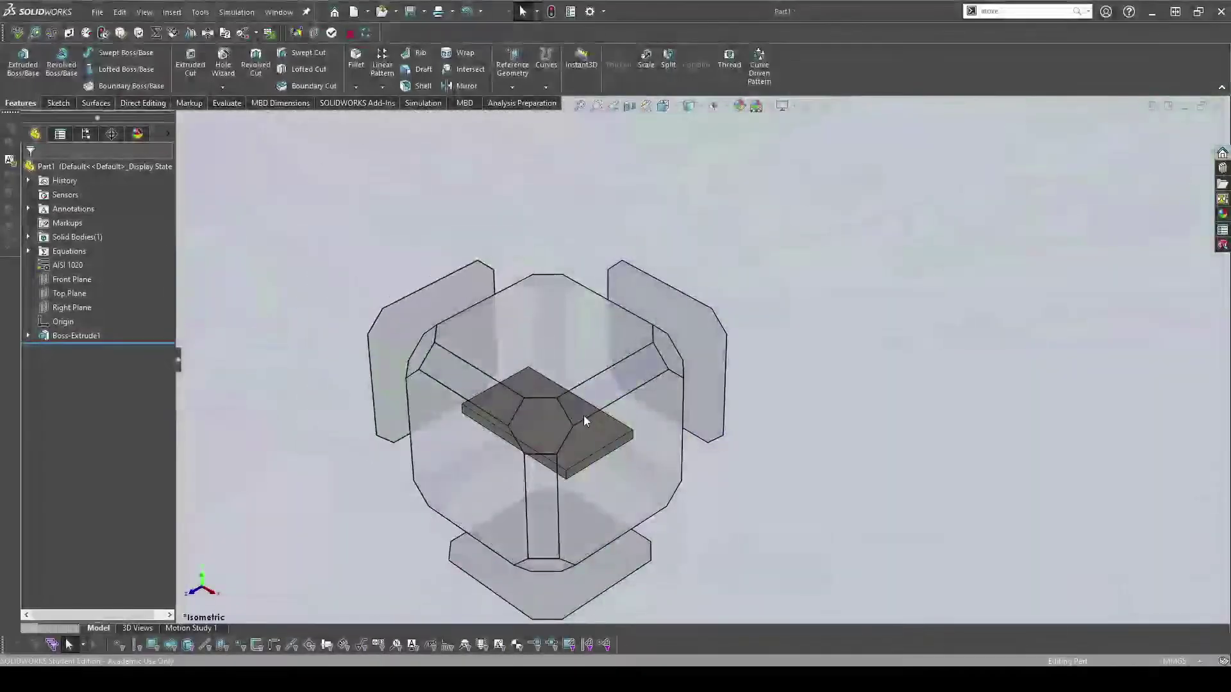
key("Escape")
key("shift+Left")
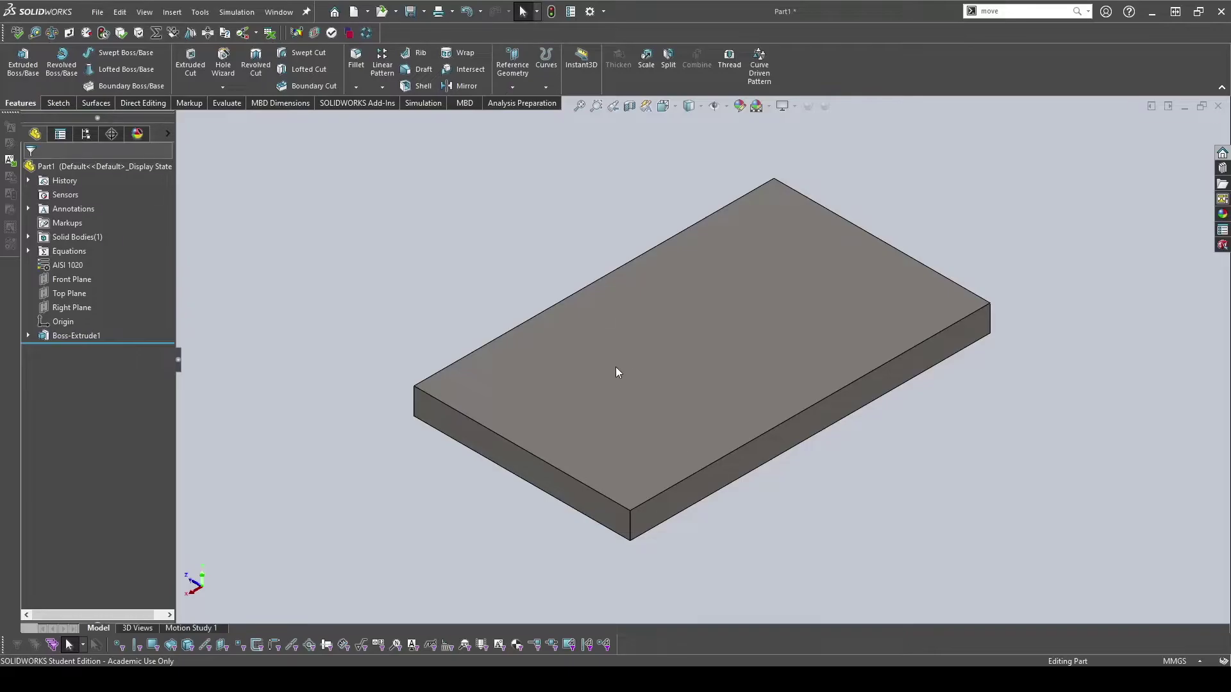
key("space")
left_click(422, 348)
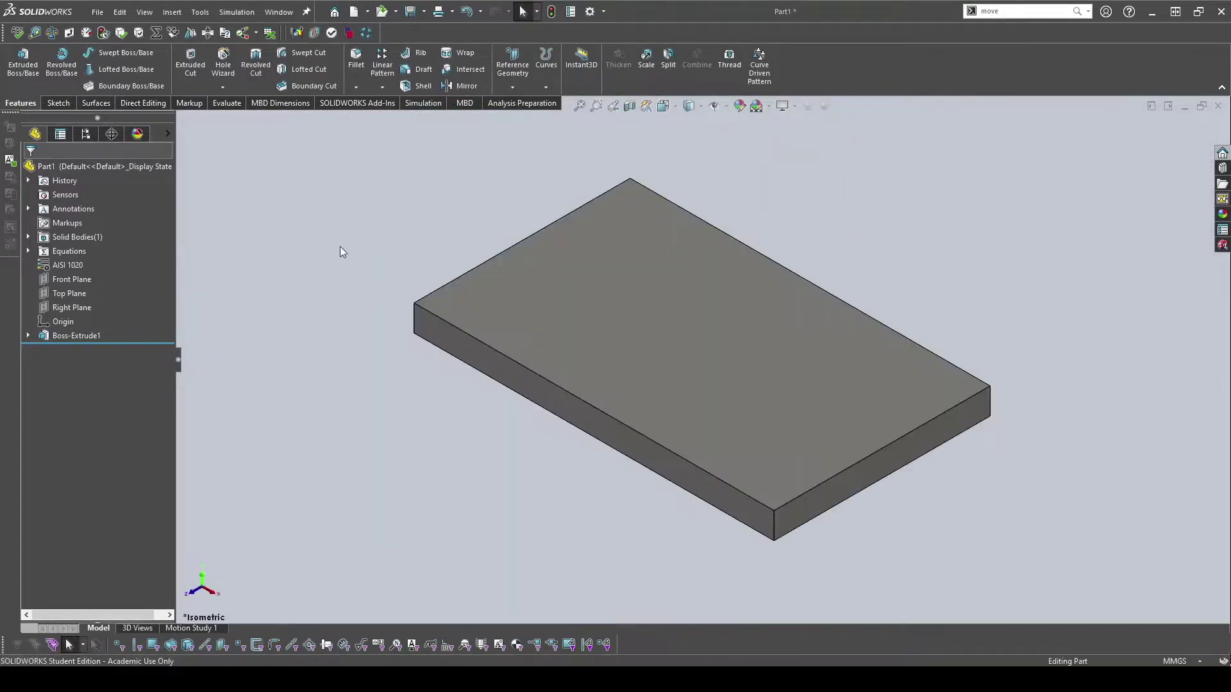
key("ctrl+space")
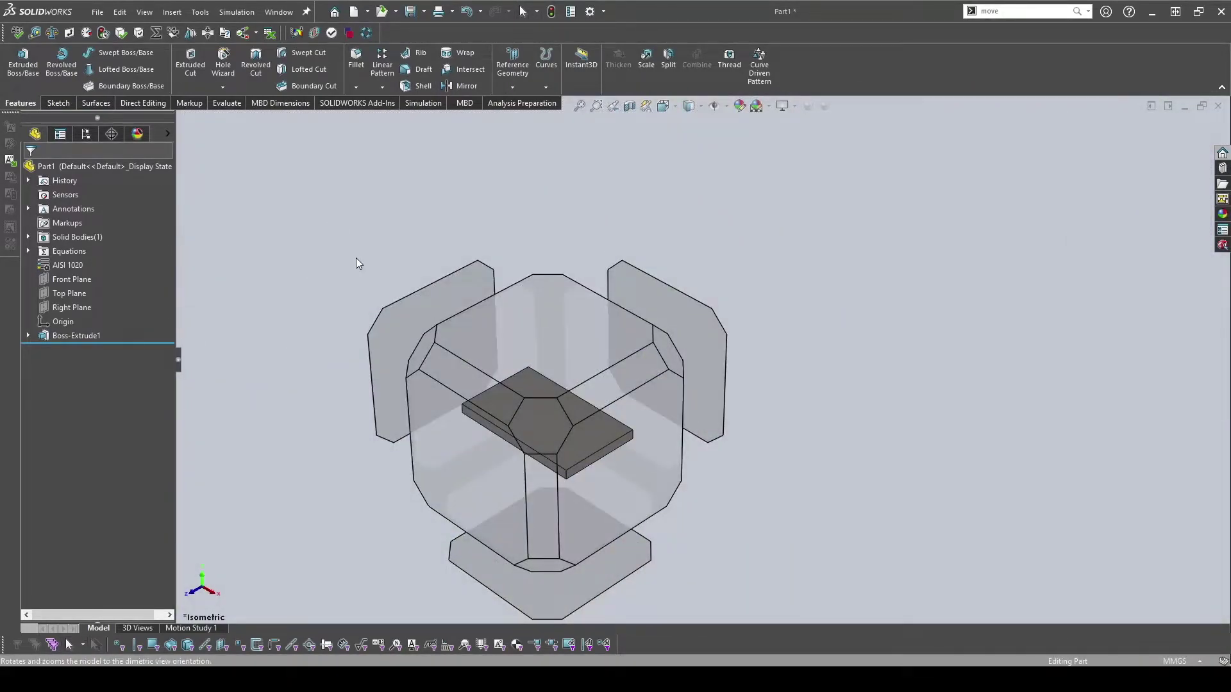
left_click(550, 563)
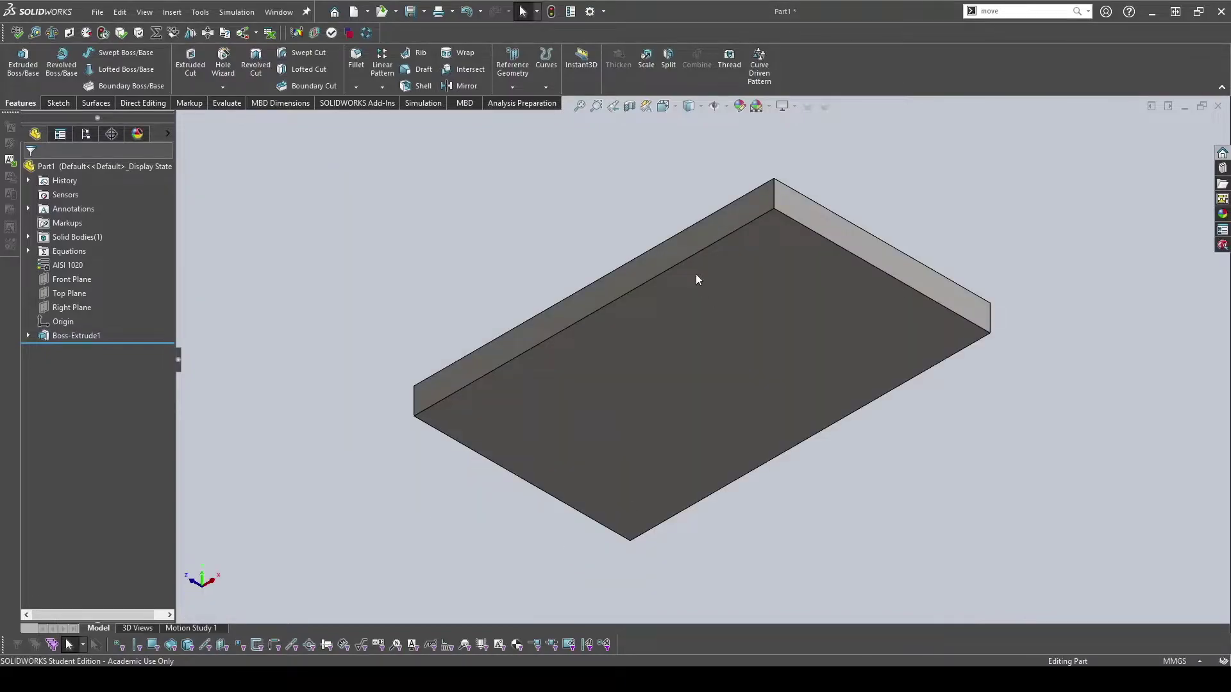
Examine the plate in straight-on orientations, including the left view, and return to a corner view from above.
key("space")
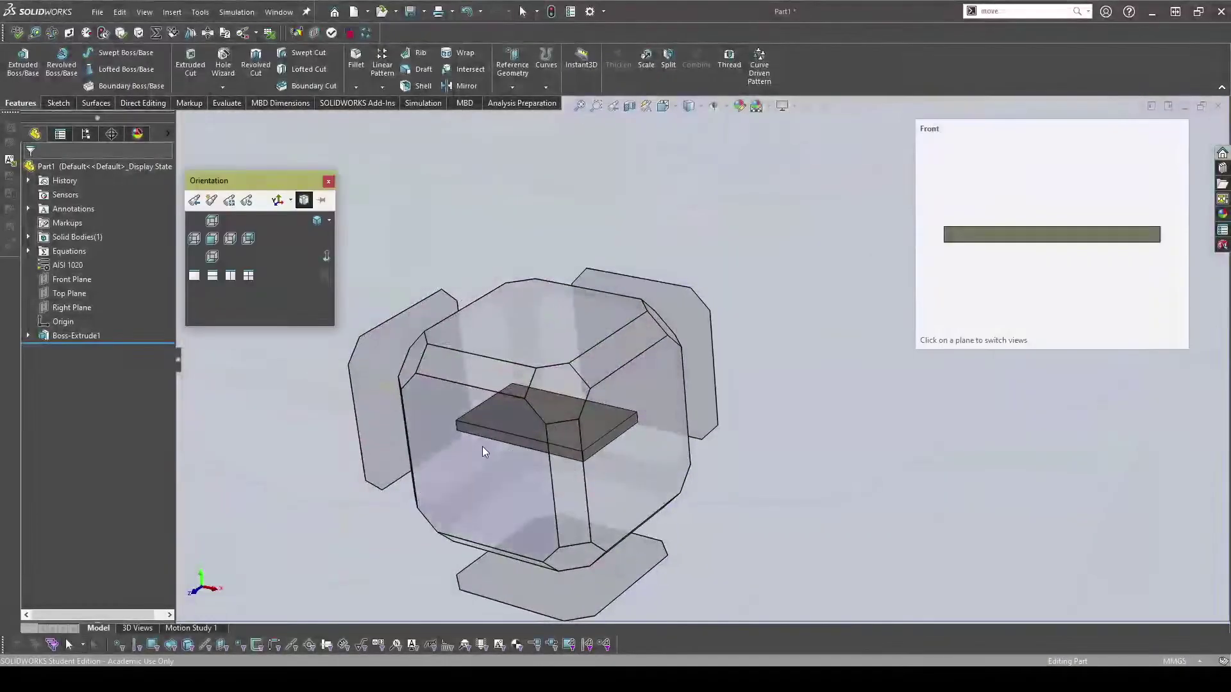
left_click(482, 446)
key("space")
left_click(563, 274)
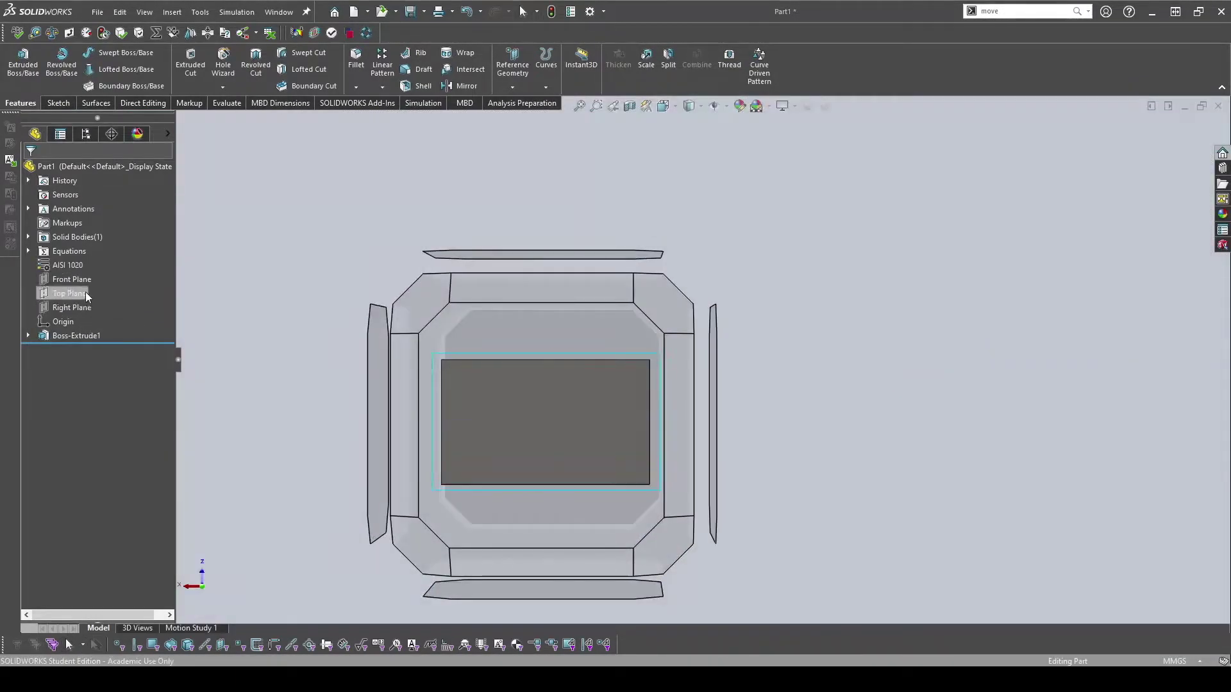
key("space")
key("ctrl+8")
key("ctrl+8")
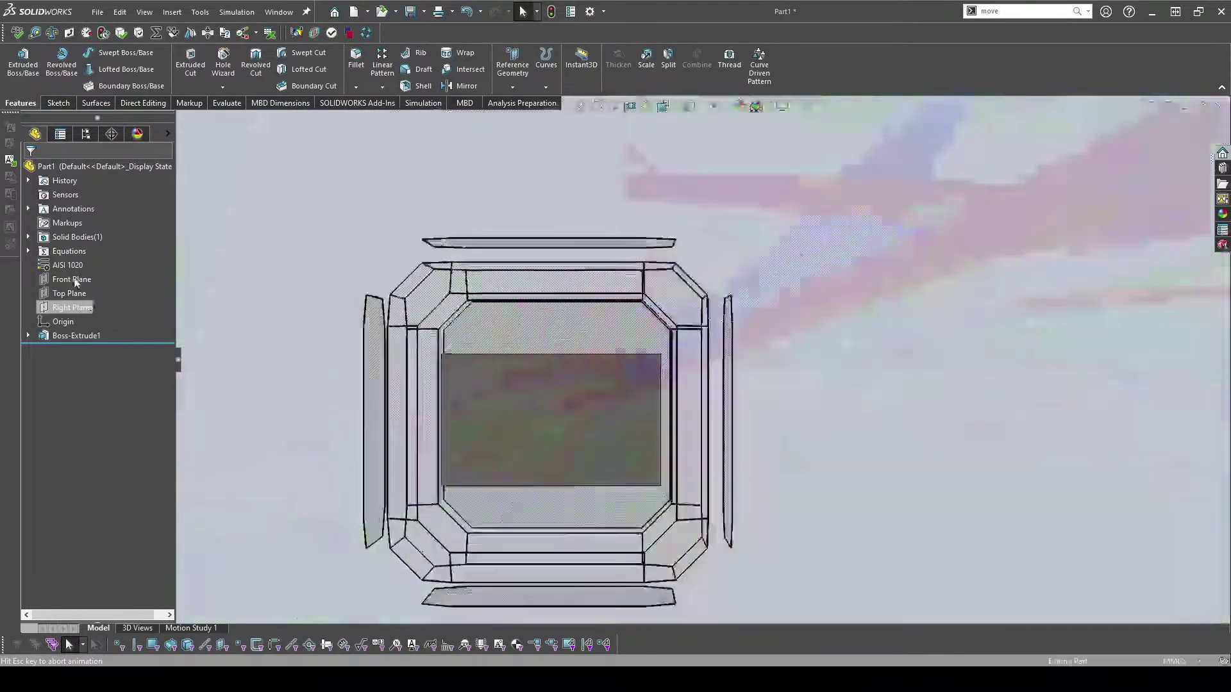
key("space")
key("ctrl+8")
key("ctrl+8")
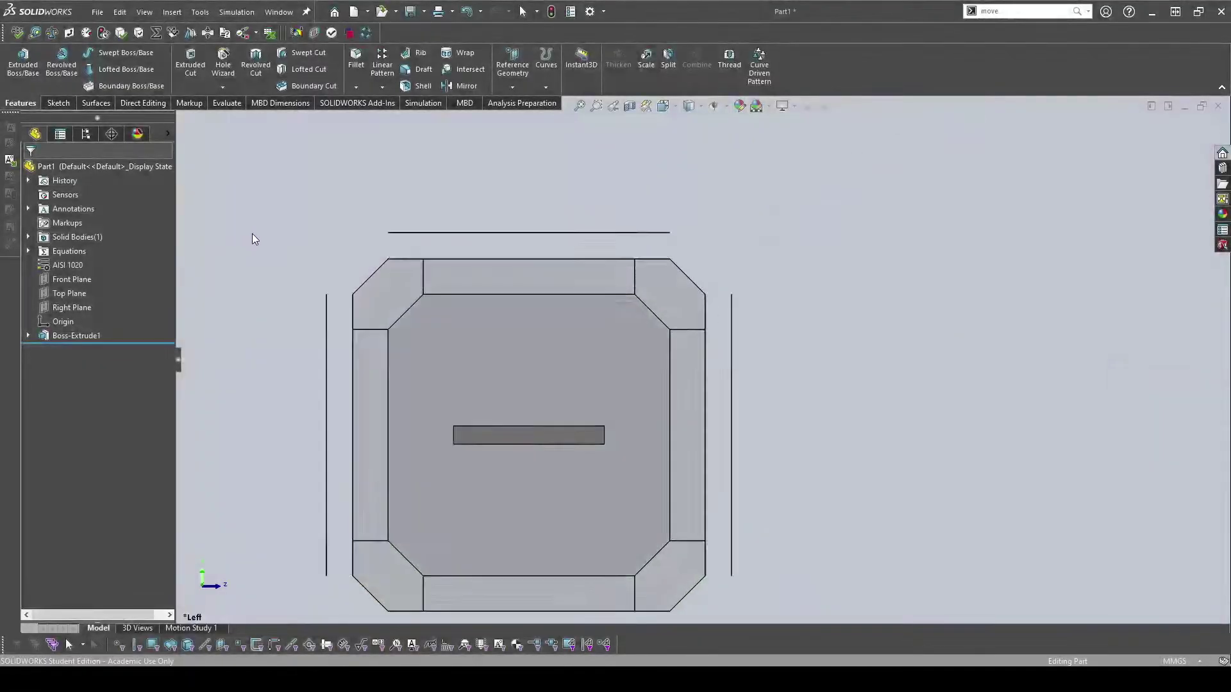
middle_click_drag(599, 317, 628, 393)
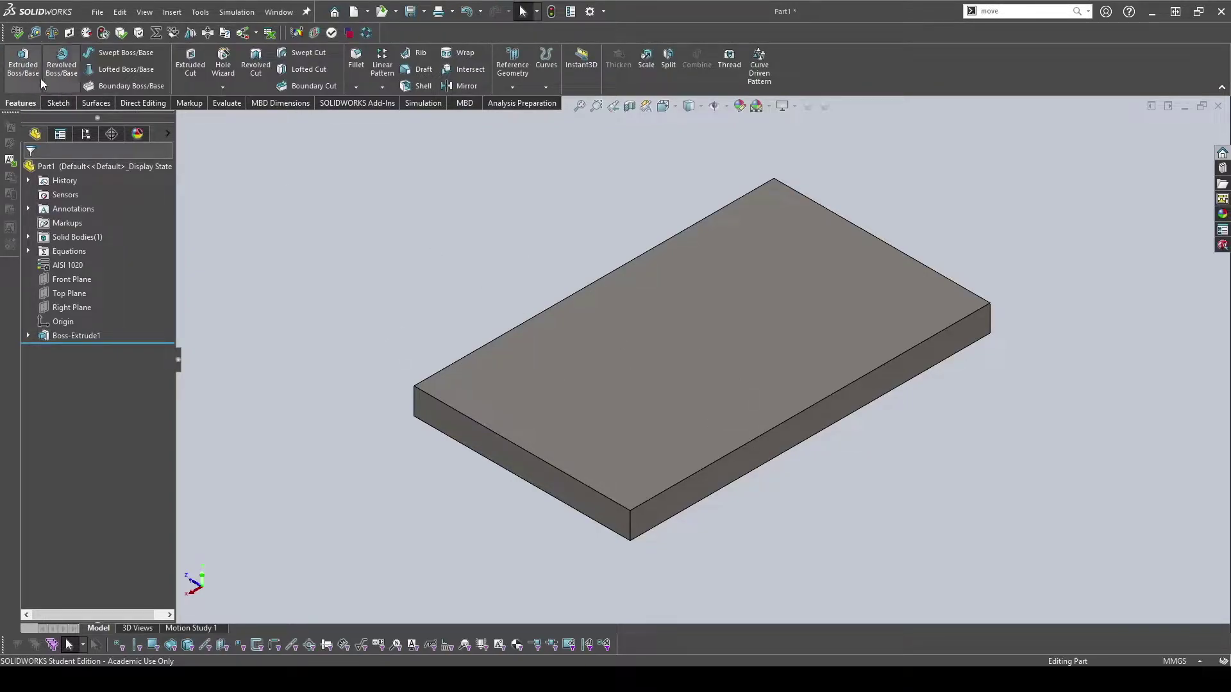
Remove the plate's extrusion and open its underlying rectangle sketch for editing.
left_click(74, 334)
key("ctrl+z")
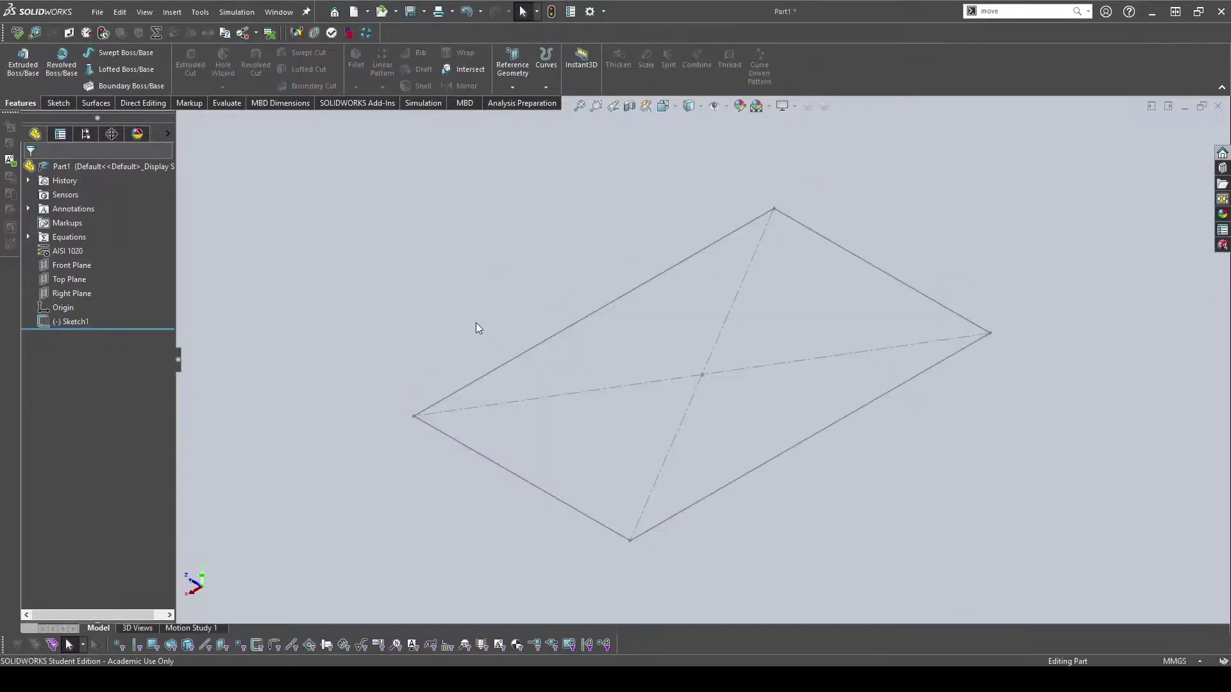
left_click(89, 320)
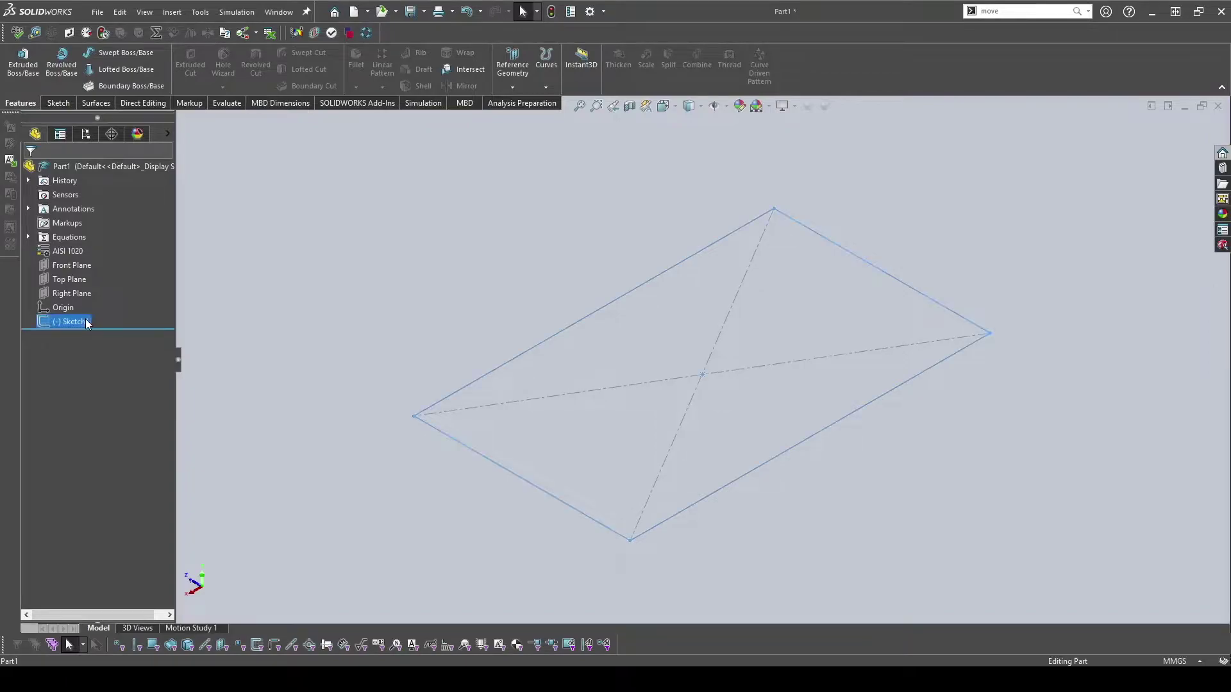
left_click(98, 283)
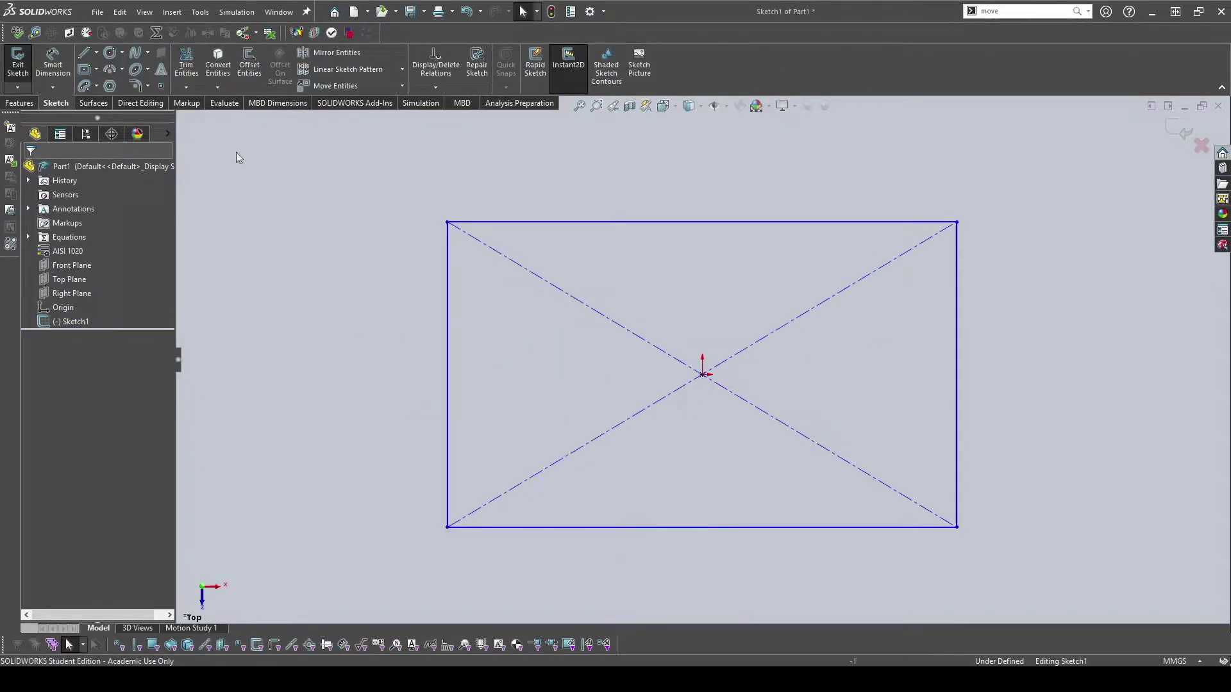
Extrude the rectangle sketch as a blind boss 50 mm deep.
left_click(17, 104)
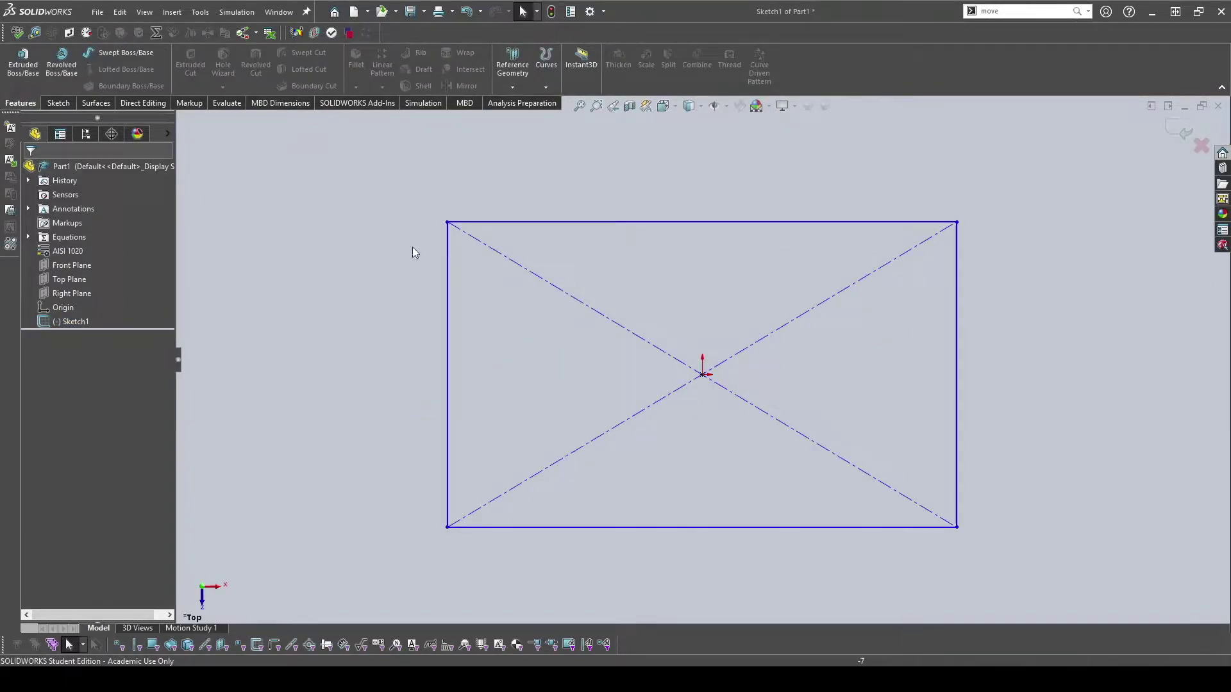
left_click(22, 76)
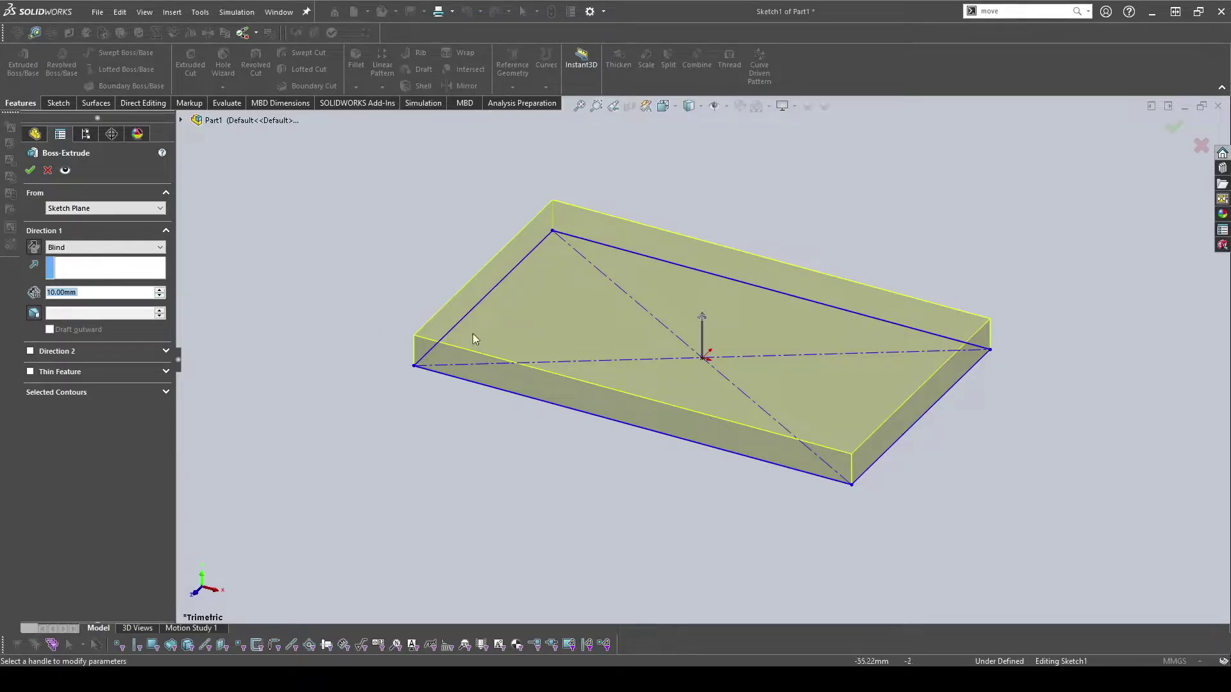
type("50")
key("Return")
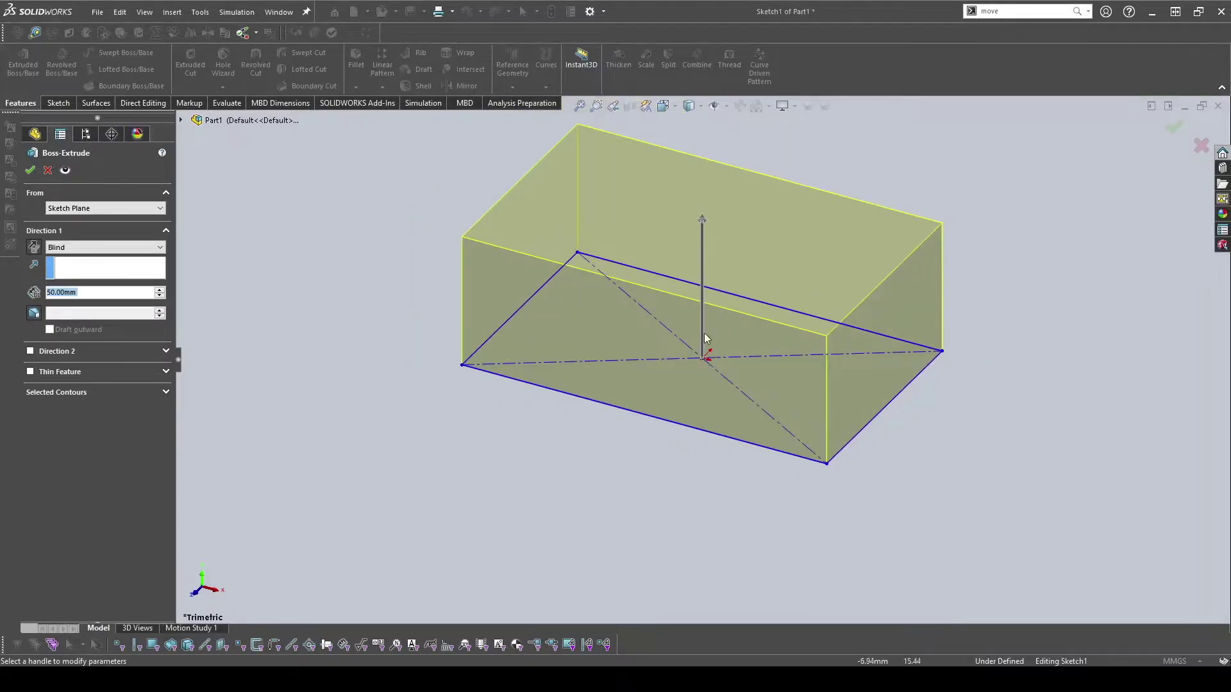
middle_click_drag(713, 333, 695, 374)
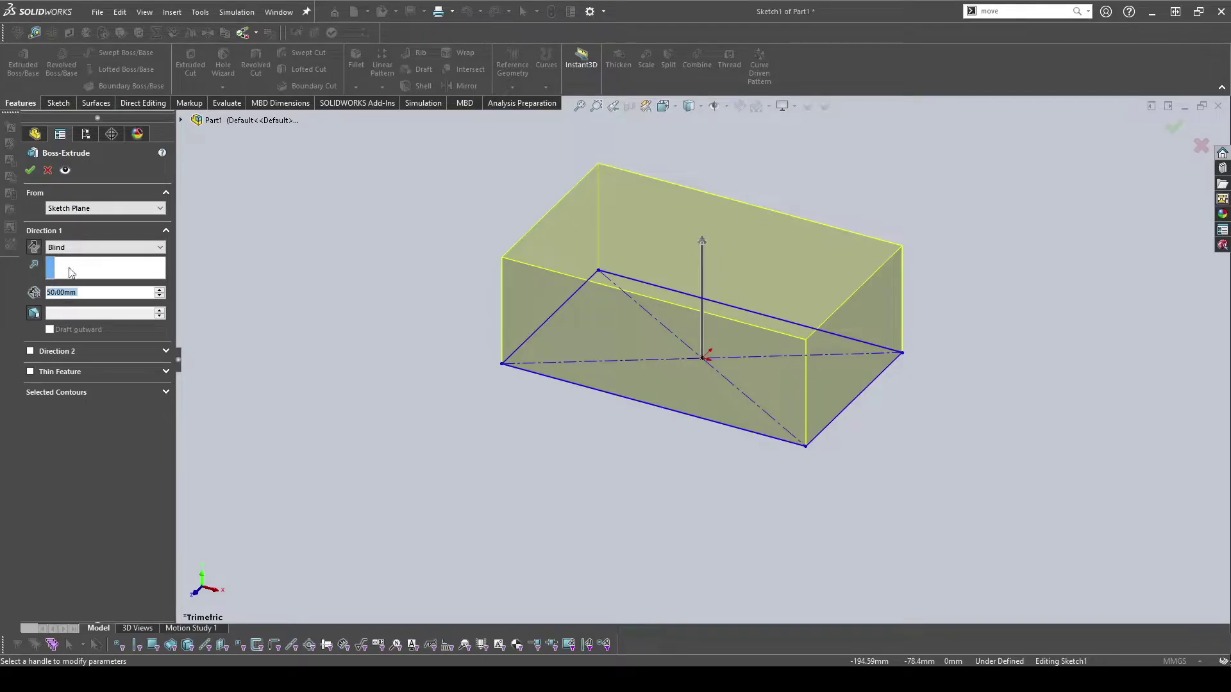
left_click(77, 246)
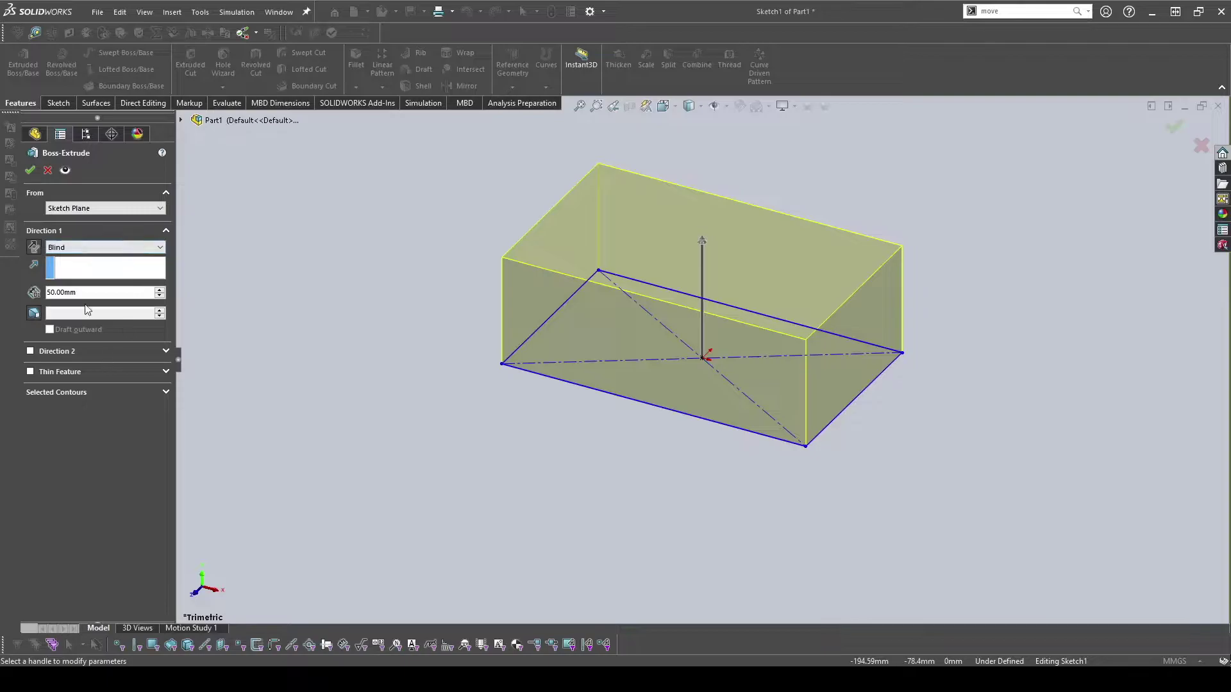
left_click(30, 170)
middle_click_drag(652, 355, 583, 393)
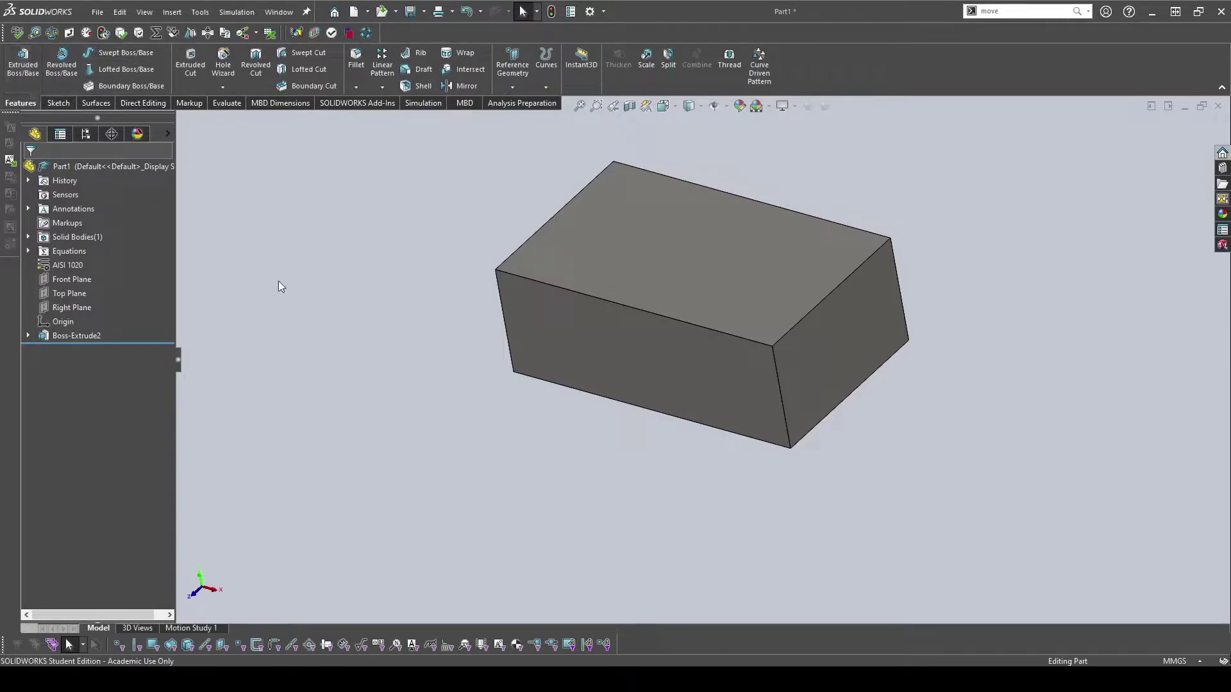
Start a sketch on the Top Plane and draw a circle of about 30 mm radius centred on the origin.
left_click(69, 295)
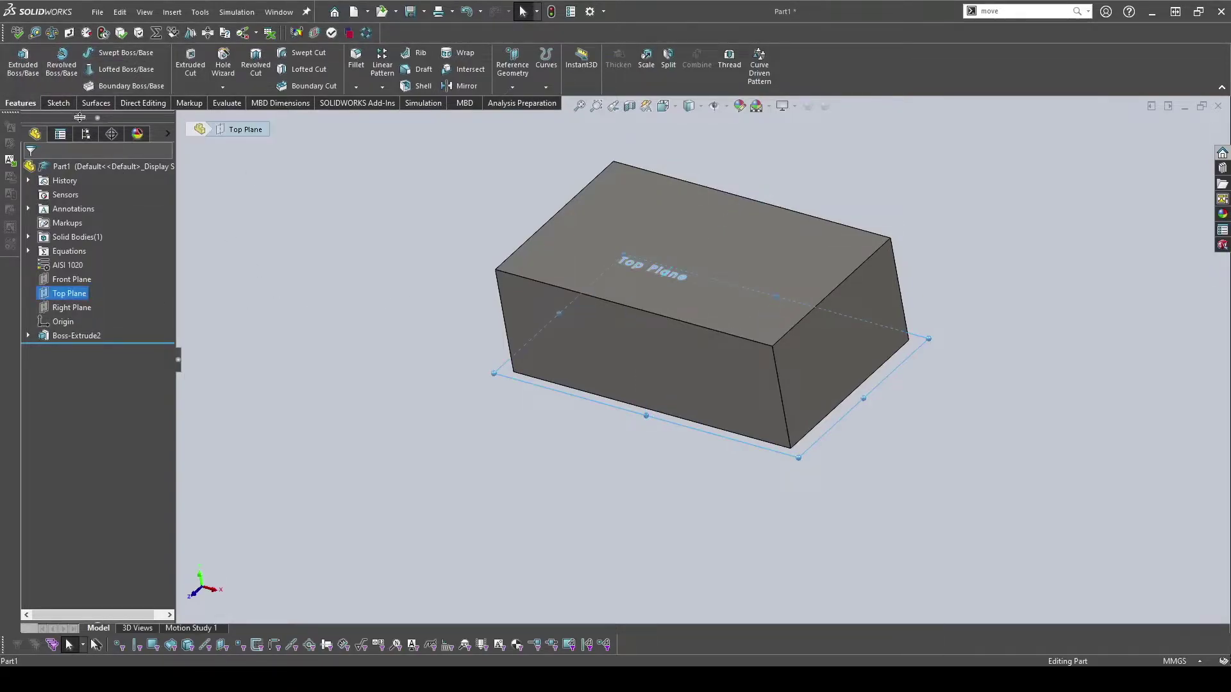
left_click(58, 103)
left_click(17, 61)
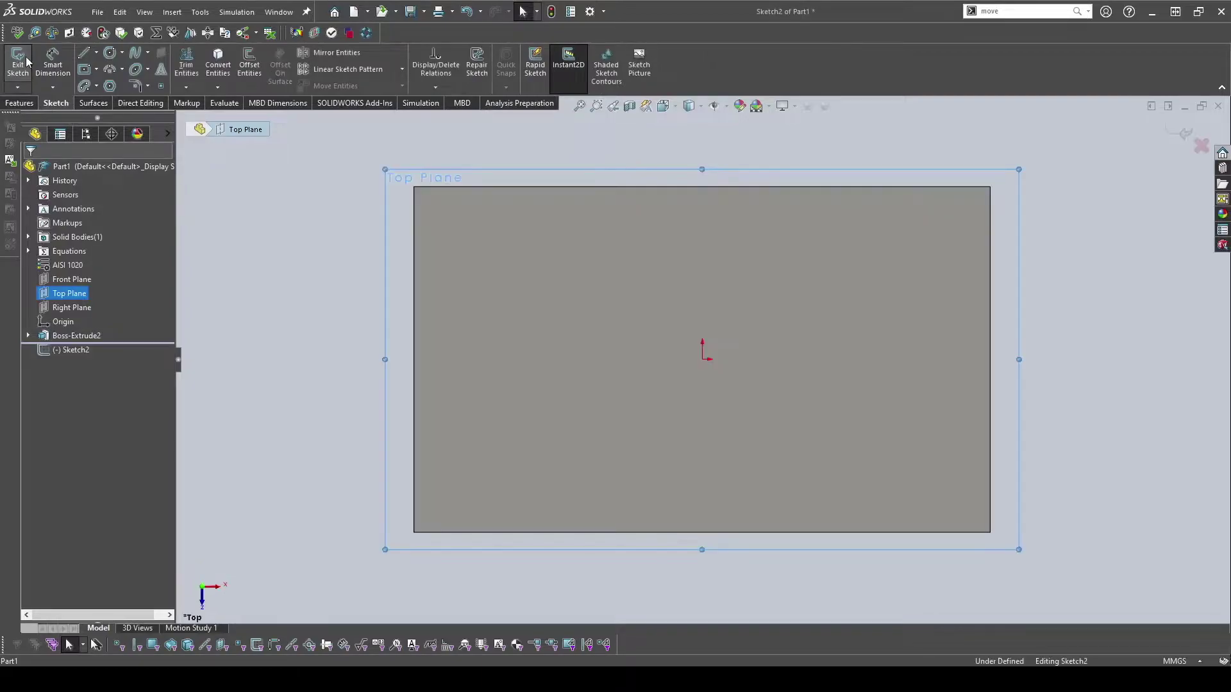
left_click(119, 56)
left_click(705, 358)
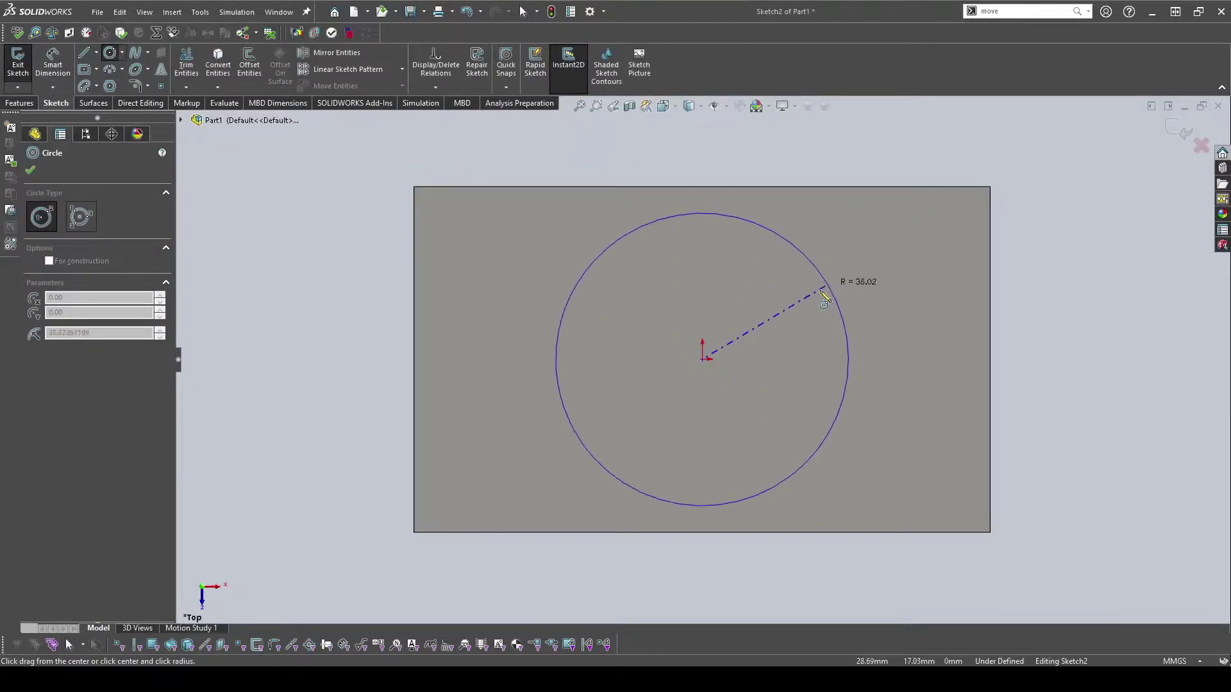
left_click(815, 296)
mouse_move(770, 280)
middle_mouse_down()
mouse_move(645, 165)
mouse_move(692, 494)
mouse_move(718, 468)
middle_mouse_up()
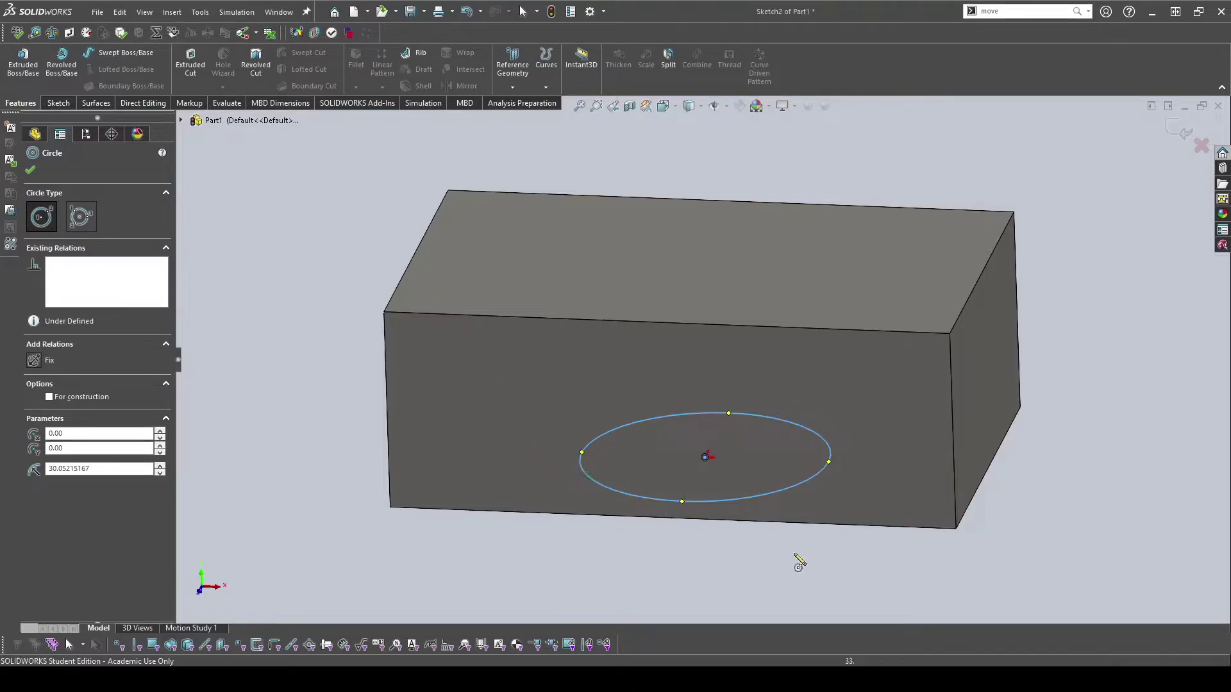
Cut the circle into the block as a blind extruded cut 30 mm deep, reversing the direction so it goes upward.
left_click(191, 62)
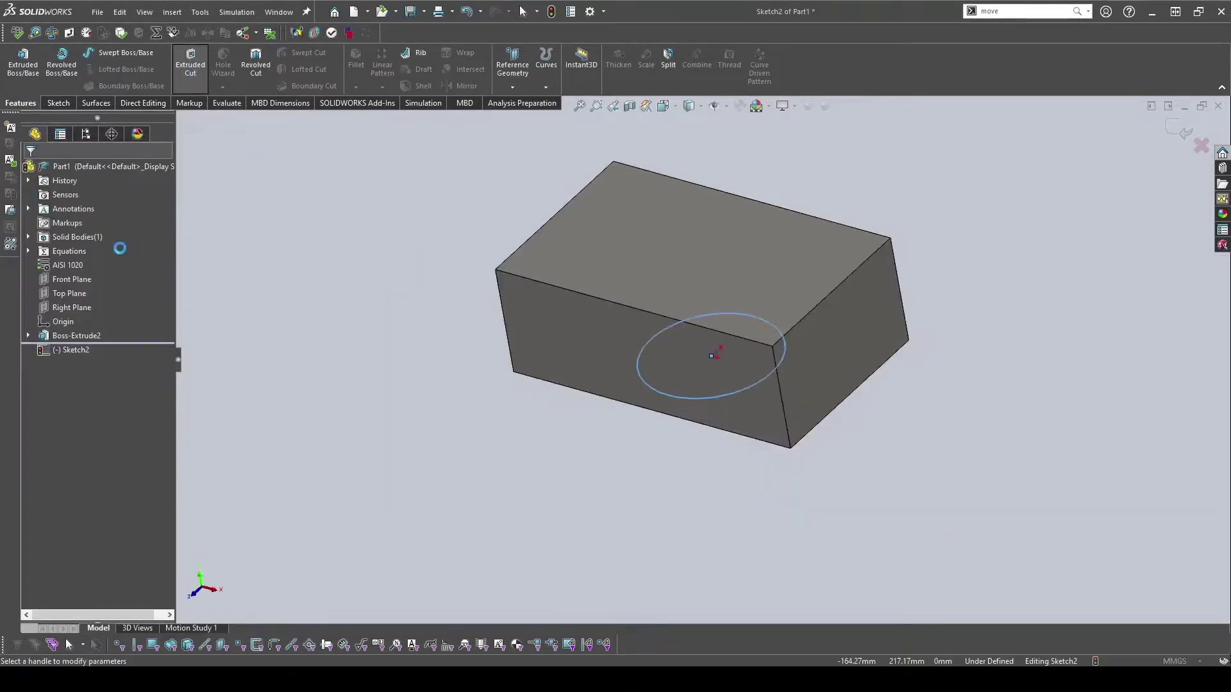
middle_click_drag(761, 383, 779, 276)
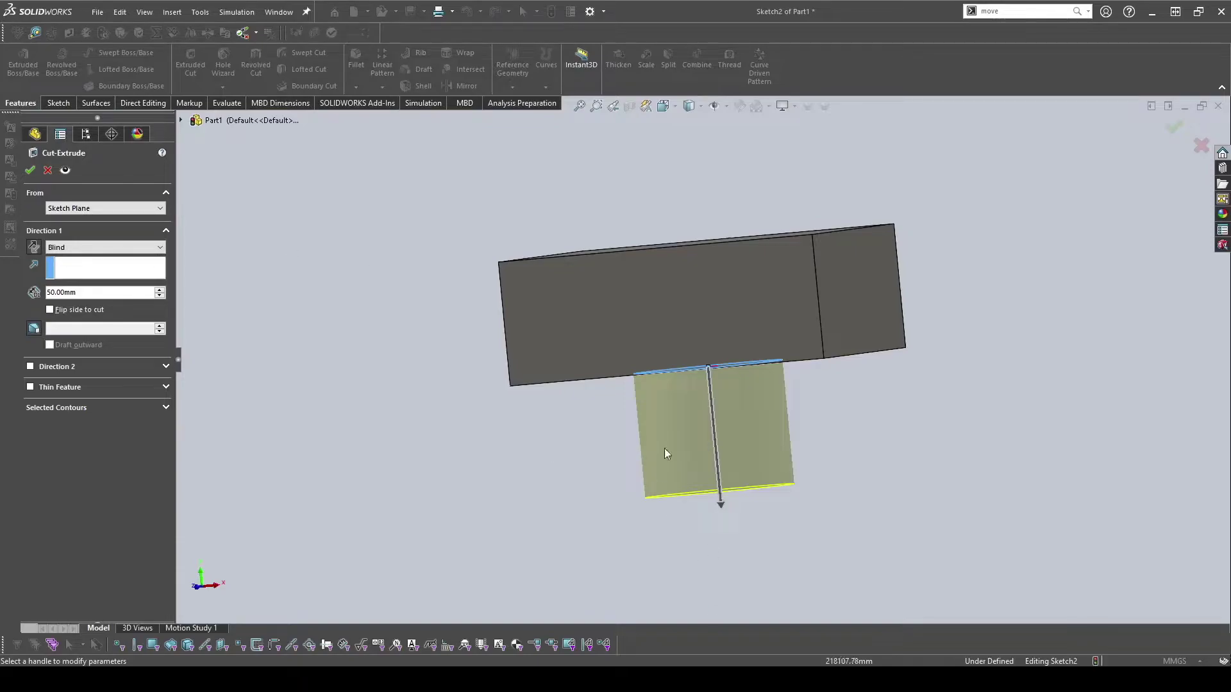
left_click(29, 170)
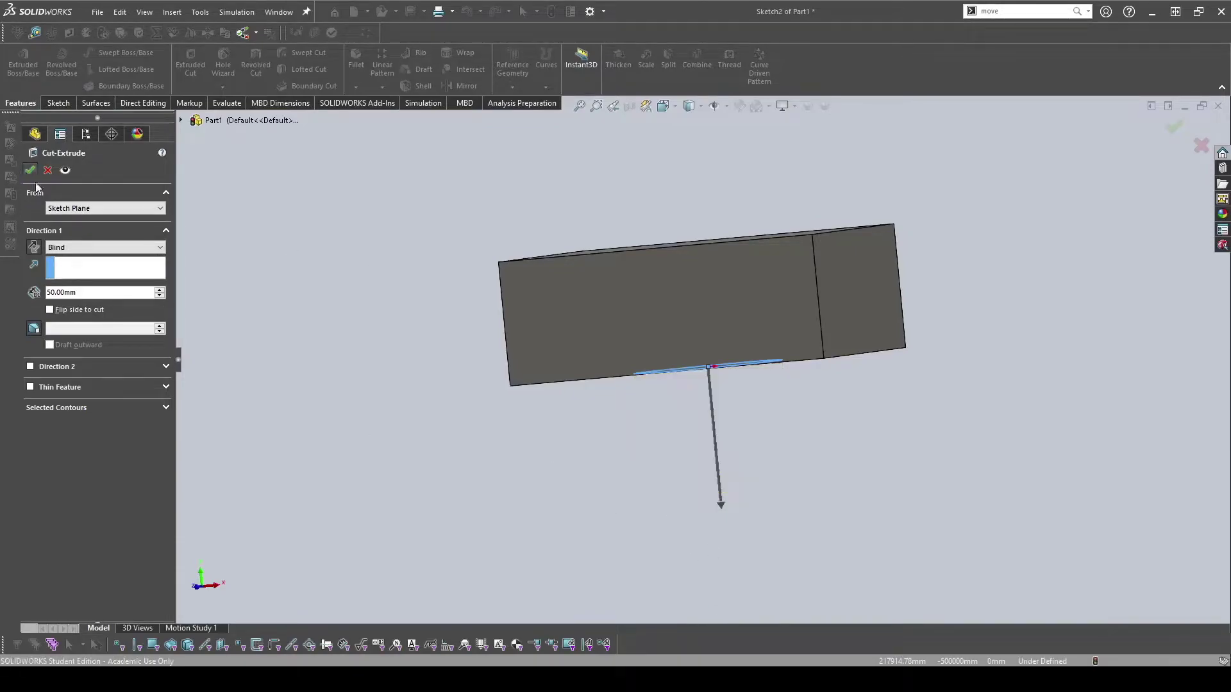
middle_click_drag(372, 258, 632, 426)
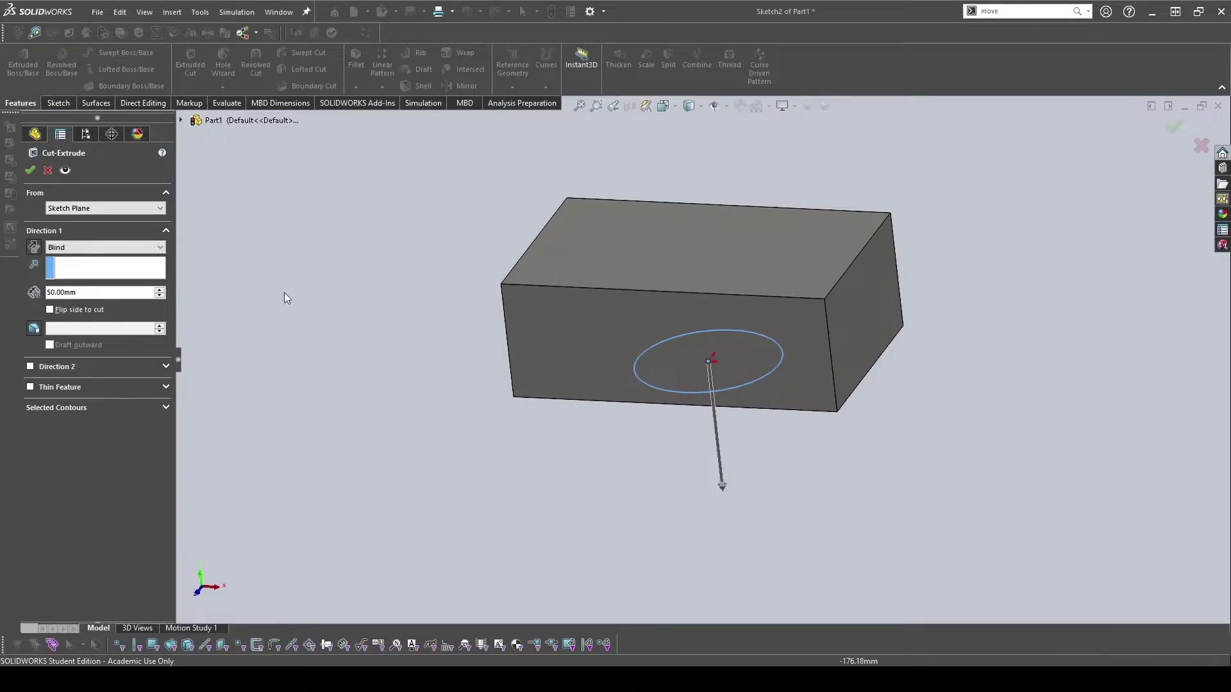
left_click(36, 252)
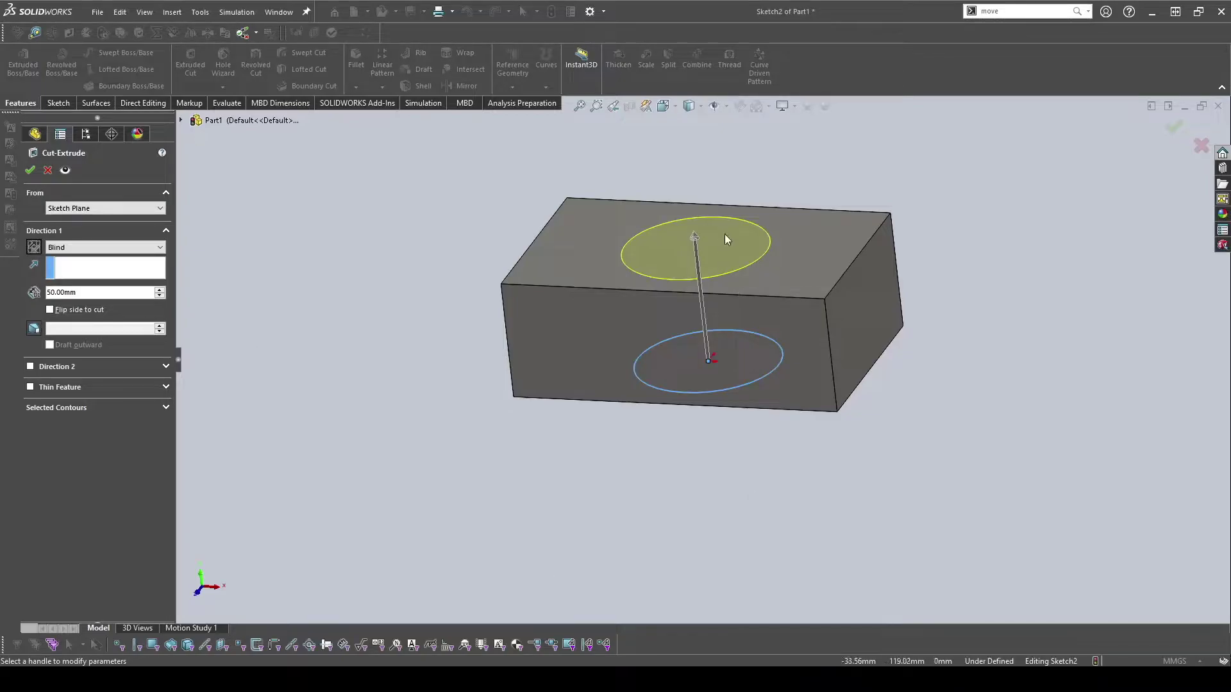
scroll(724, 232, "down", 2)
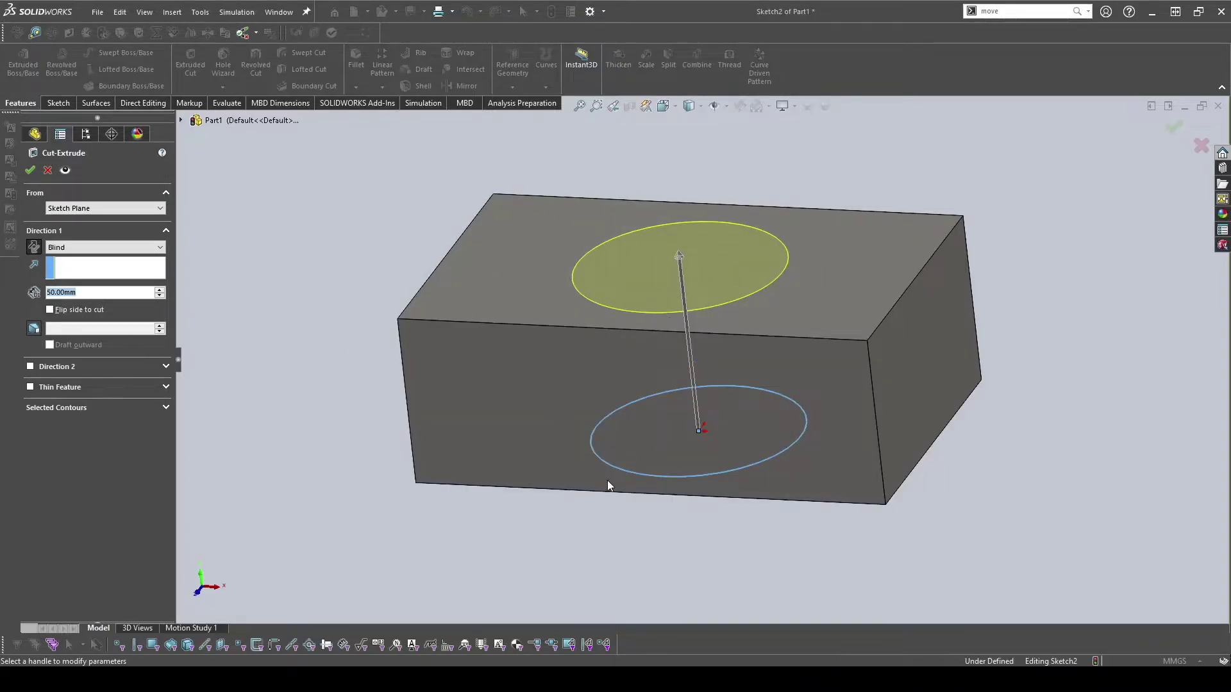
middle_click_drag(607, 479, 558, 305)
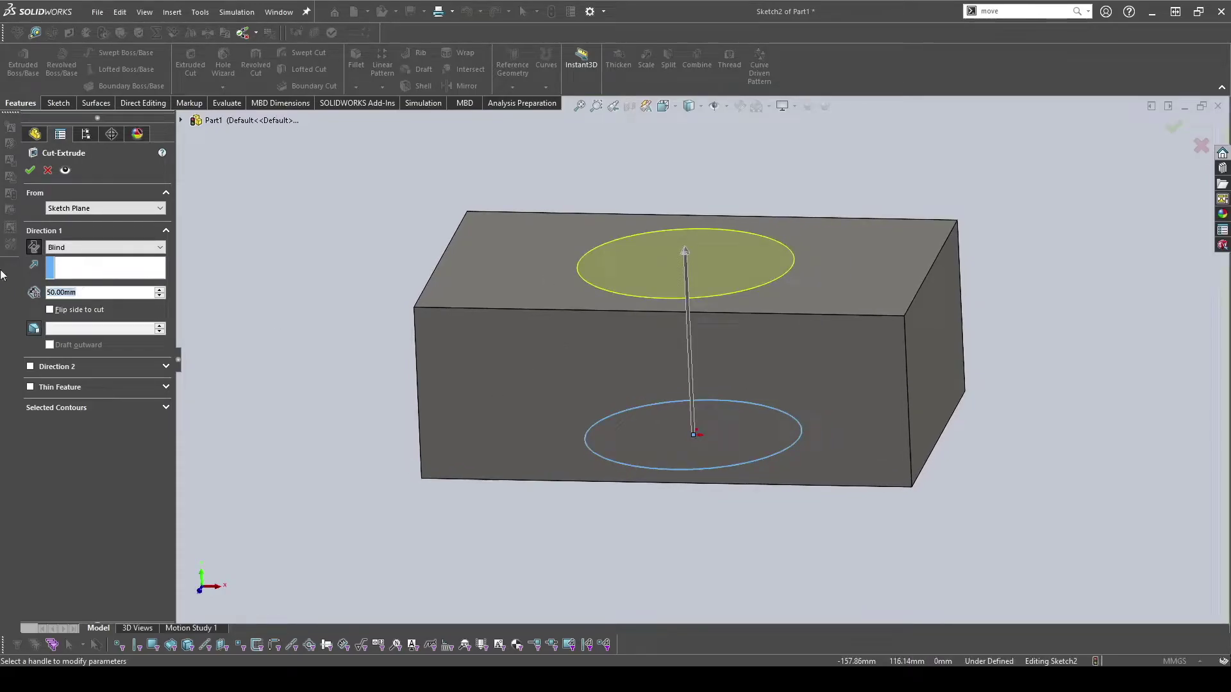
type("30")
key("Return")
left_click(30, 170)
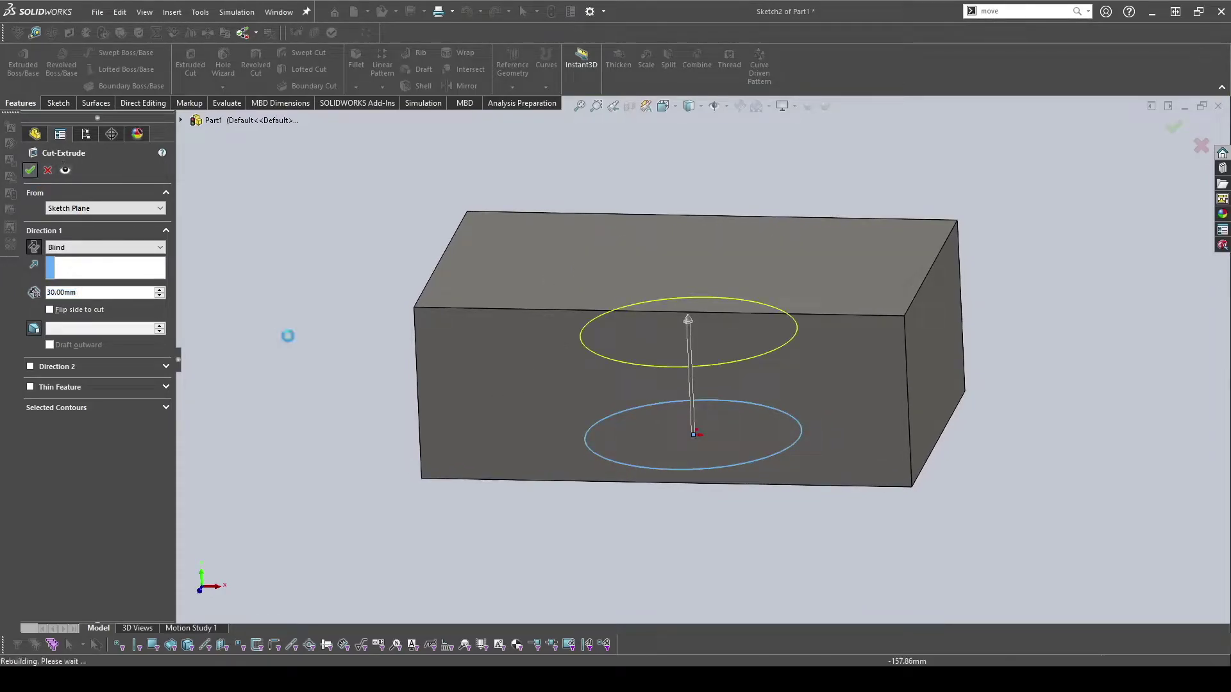
middle_click_drag(530, 461, 574, 532)
Edit the circular cut and set its blind depth to 50 mm.
left_click(67, 352)
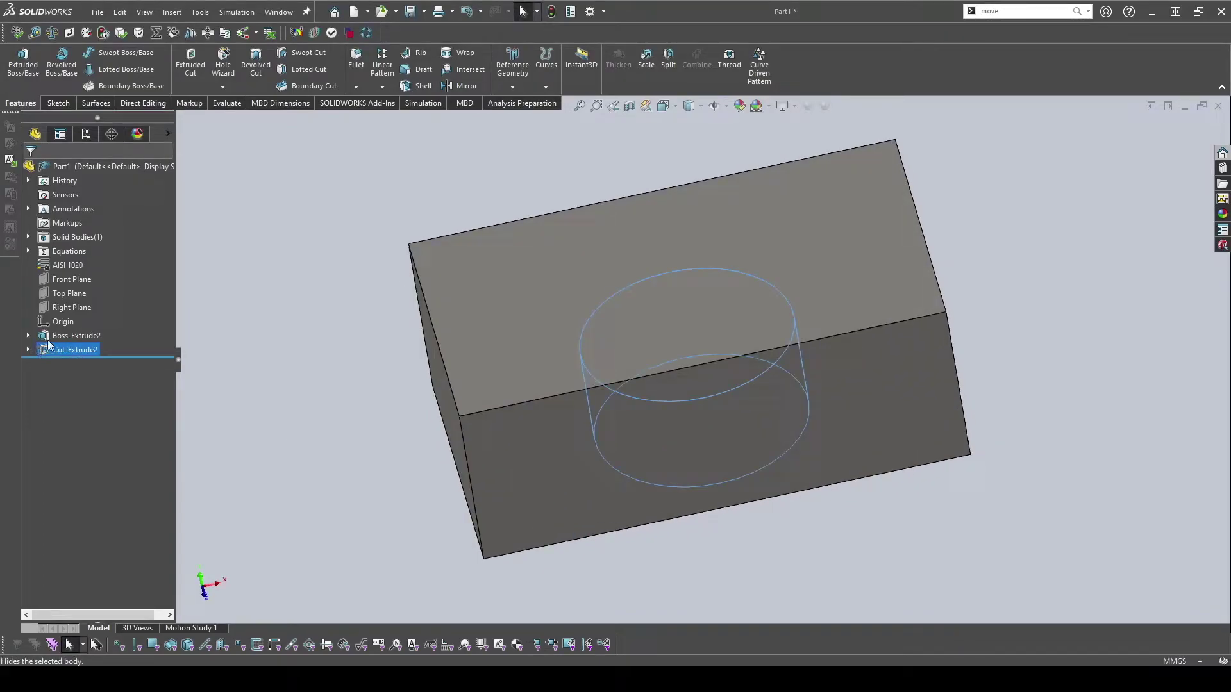
left_click(75, 308)
left_click(95, 318)
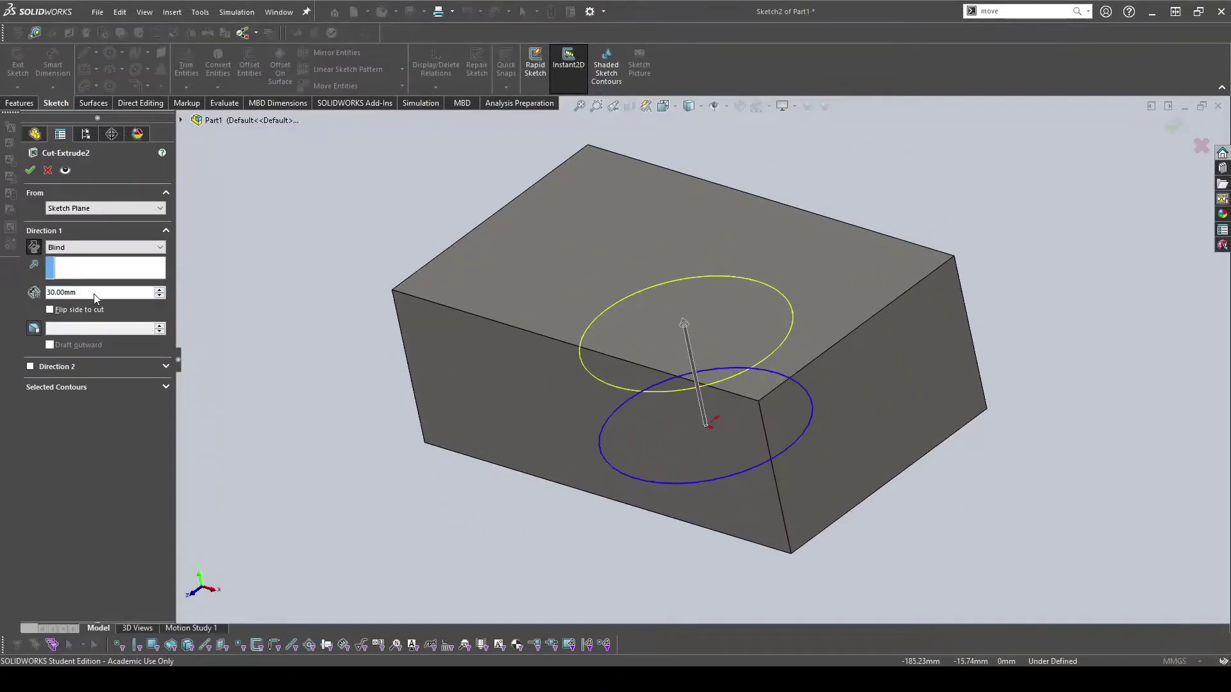
type("50")
key("Return")
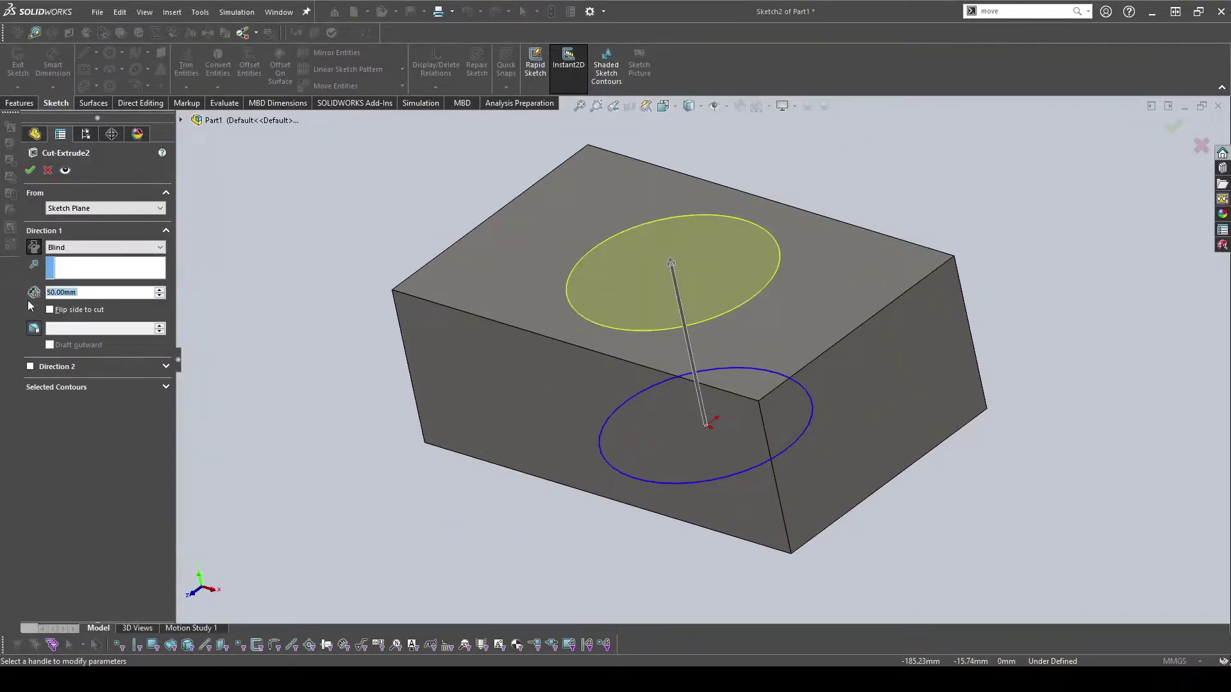
left_click(30, 171)
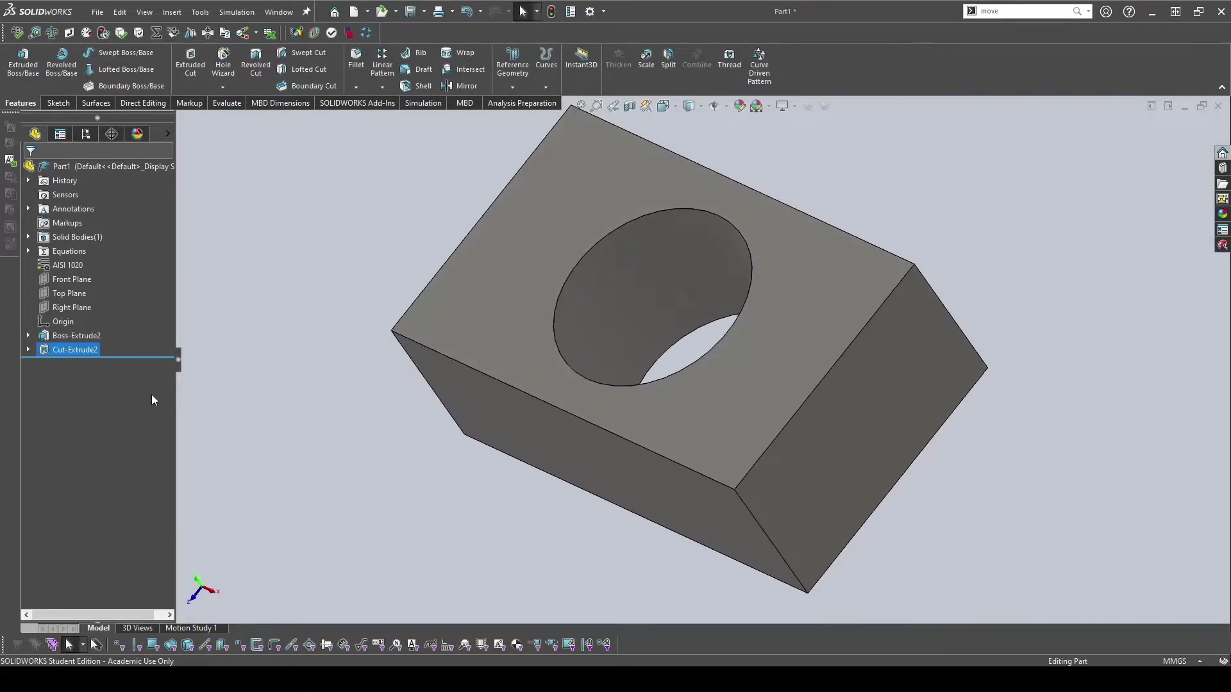
Change the circular cut's end condition to Through All.
left_click(78, 348)
left_click(89, 311)
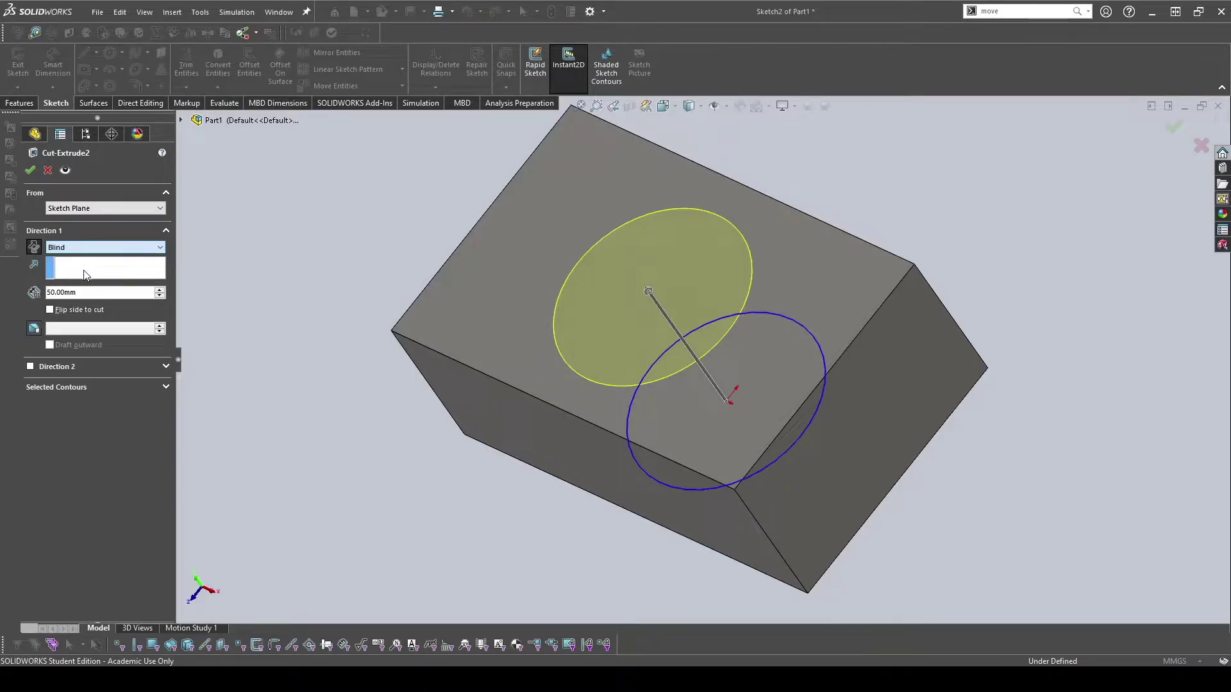
key("Down")
middle_click_drag(495, 359, 561, 356)
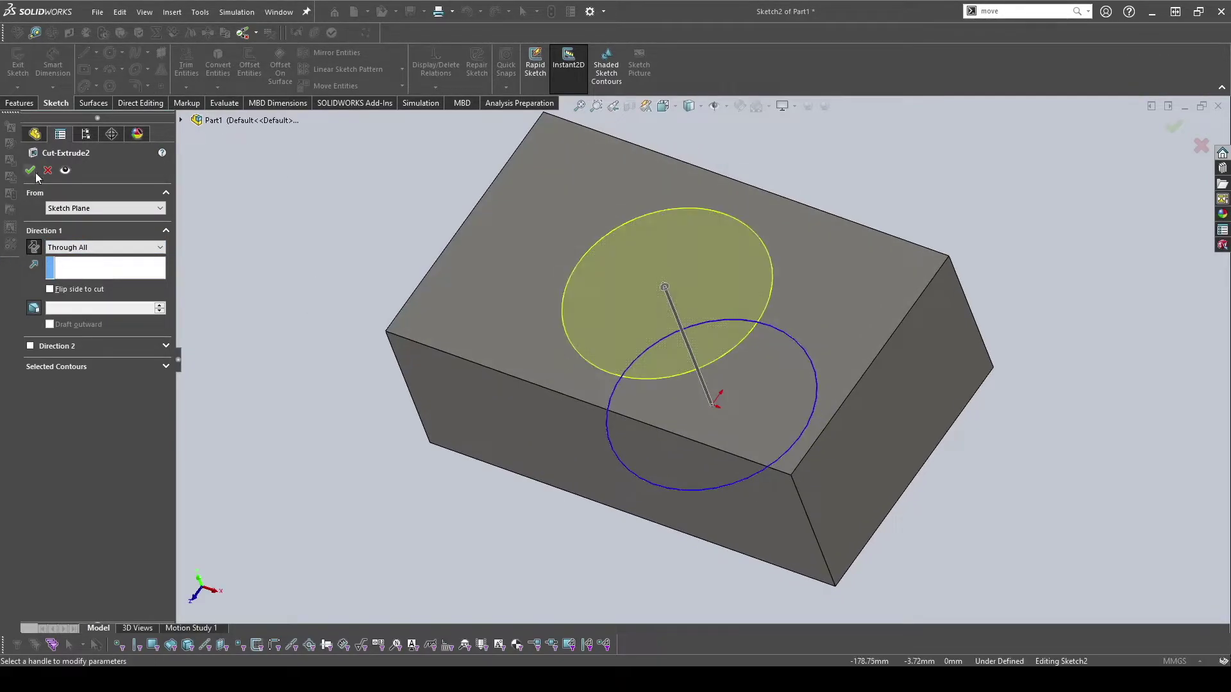
key("Return")
Change the circular cut's end condition to Up To Next.
left_click(82, 349)
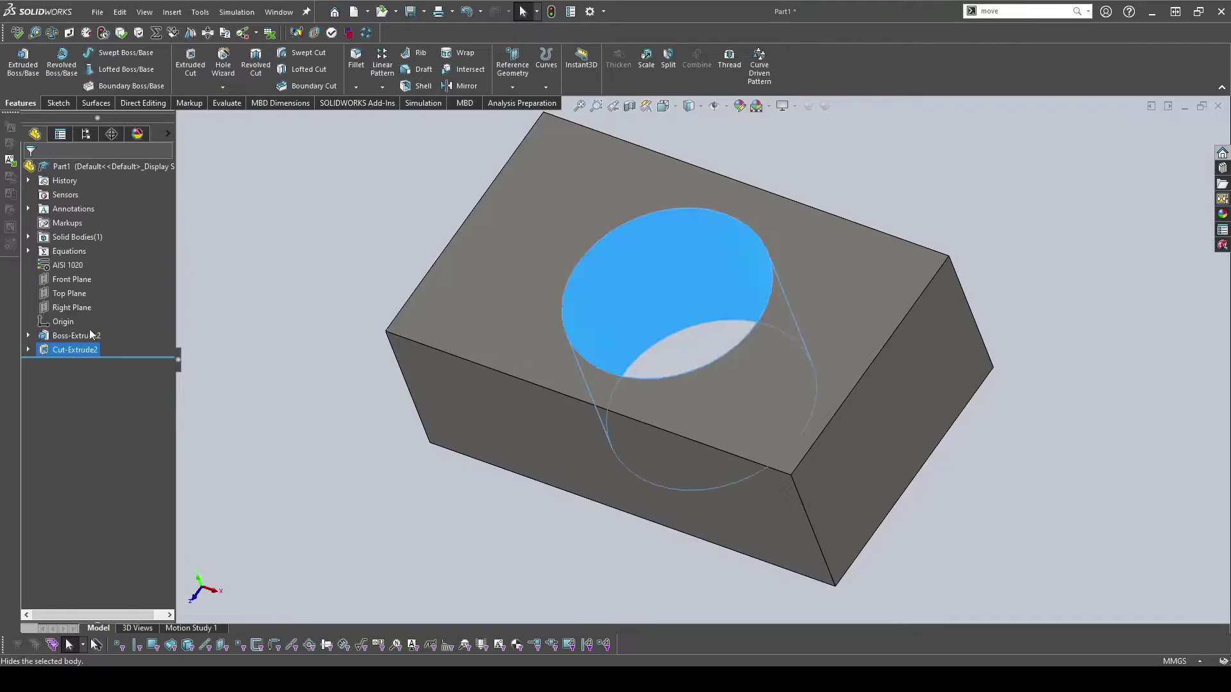
left_click(74, 259)
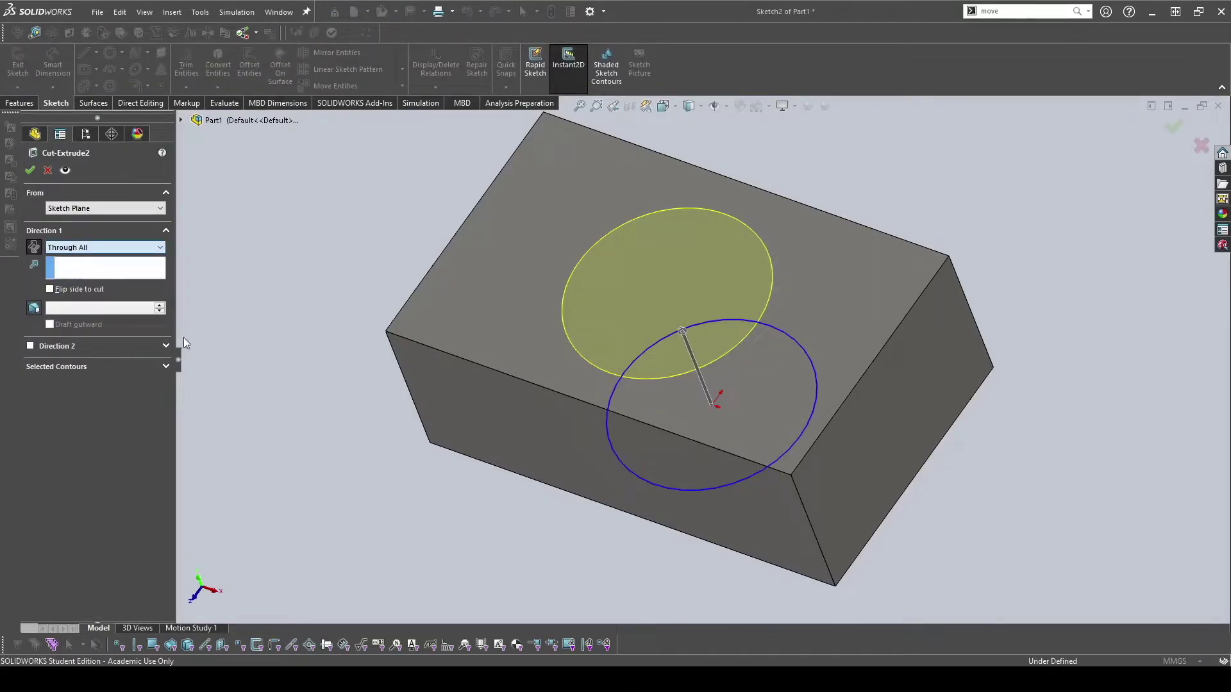
scroll(119, 250, "down", 2)
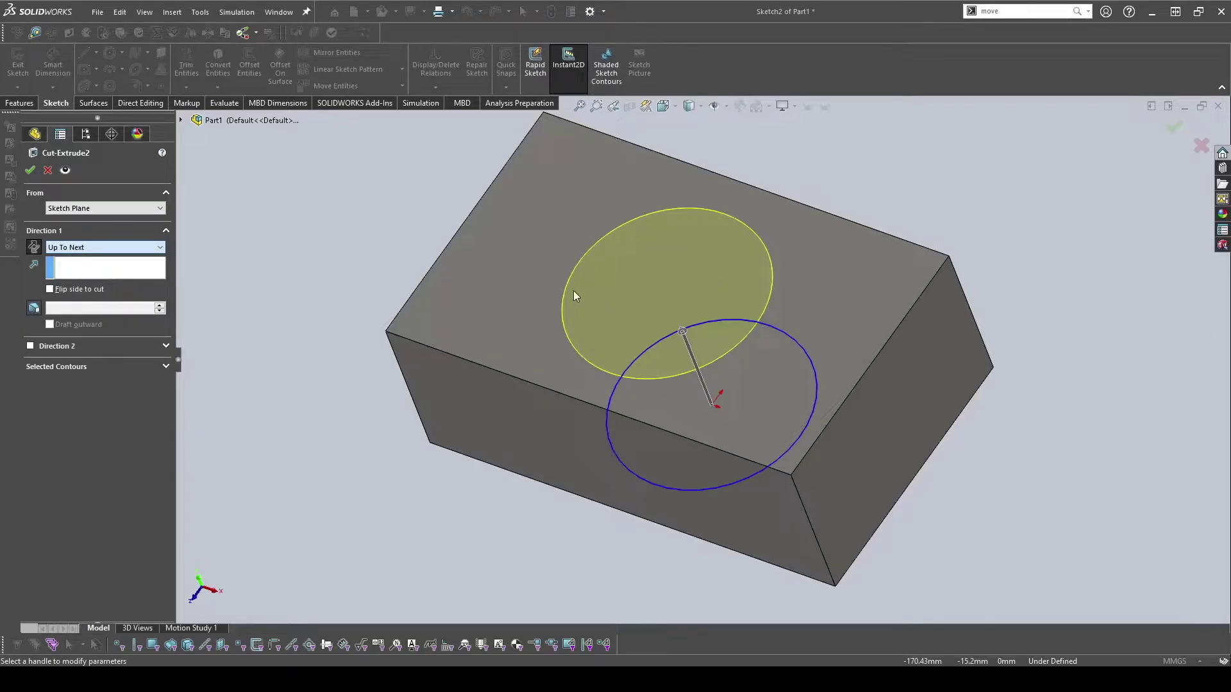
left_click(30, 170)
middle_click_drag(633, 282, 376, 259)
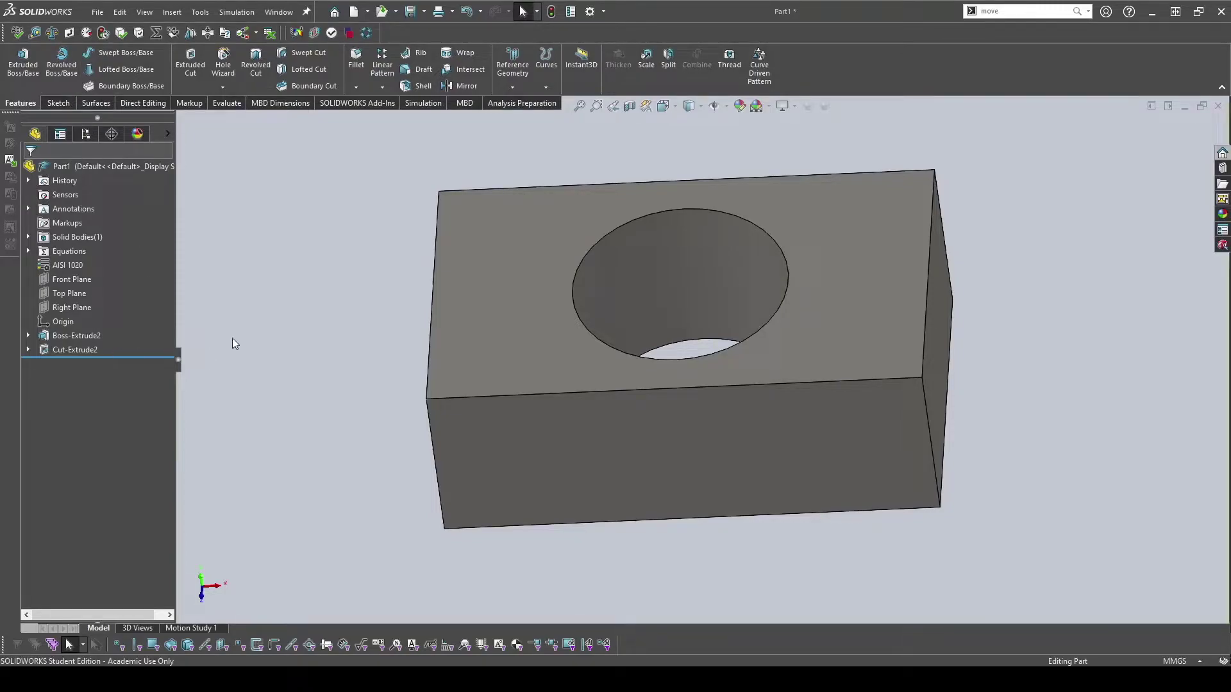
Roll the feature history back to before the block's extrusion and start a sketch on the Front Plane.
left_click_drag(99, 357, 128, 325)
left_click(75, 264)
left_click(63, 71)
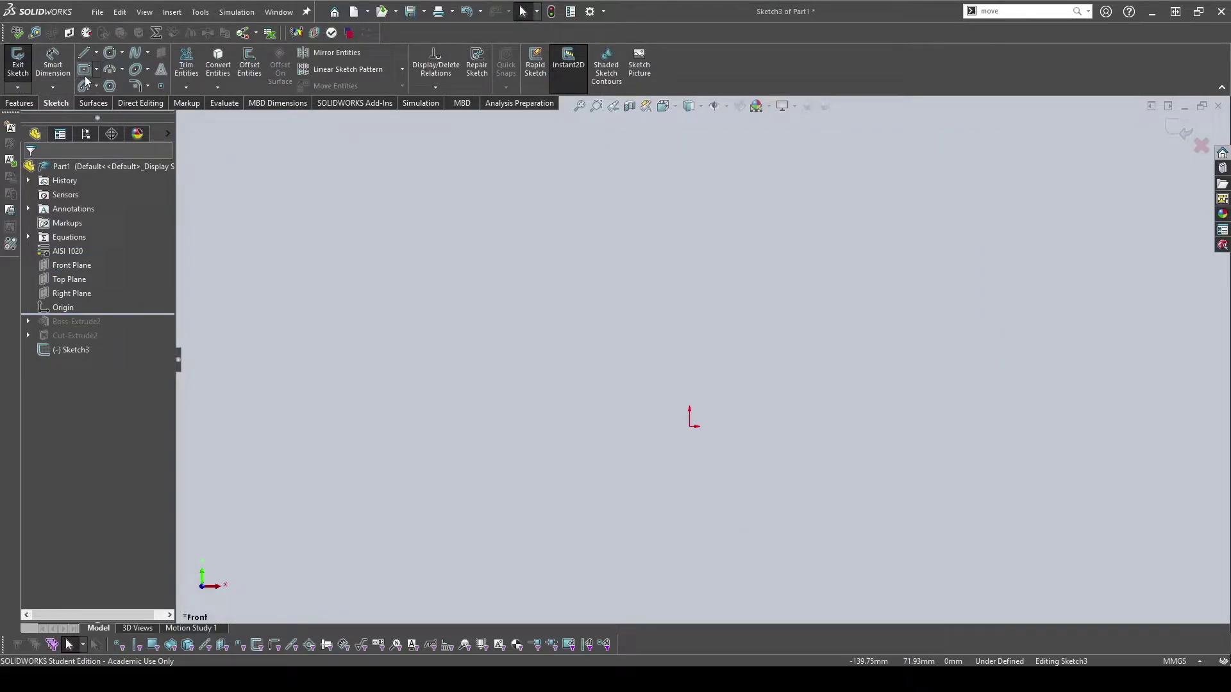
Draw a tall center rectangle about 24 mm wide and 109 mm high, centred level with the origin on its left side.
left_click(84, 70)
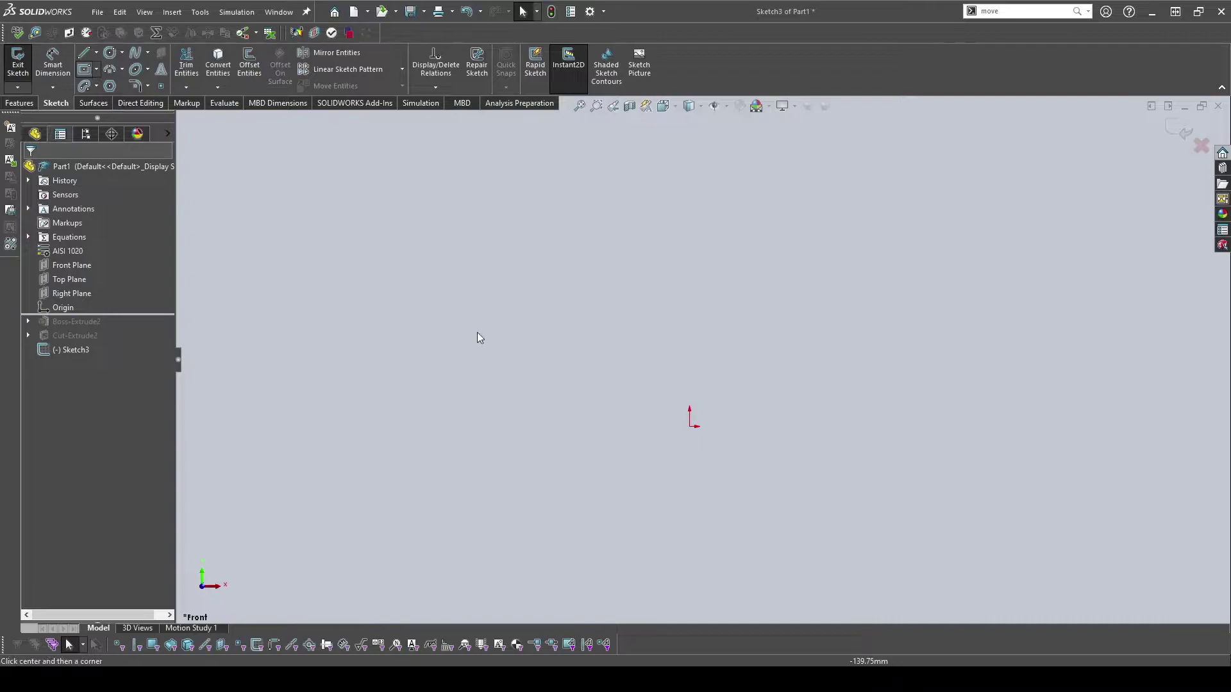
left_click(523, 427)
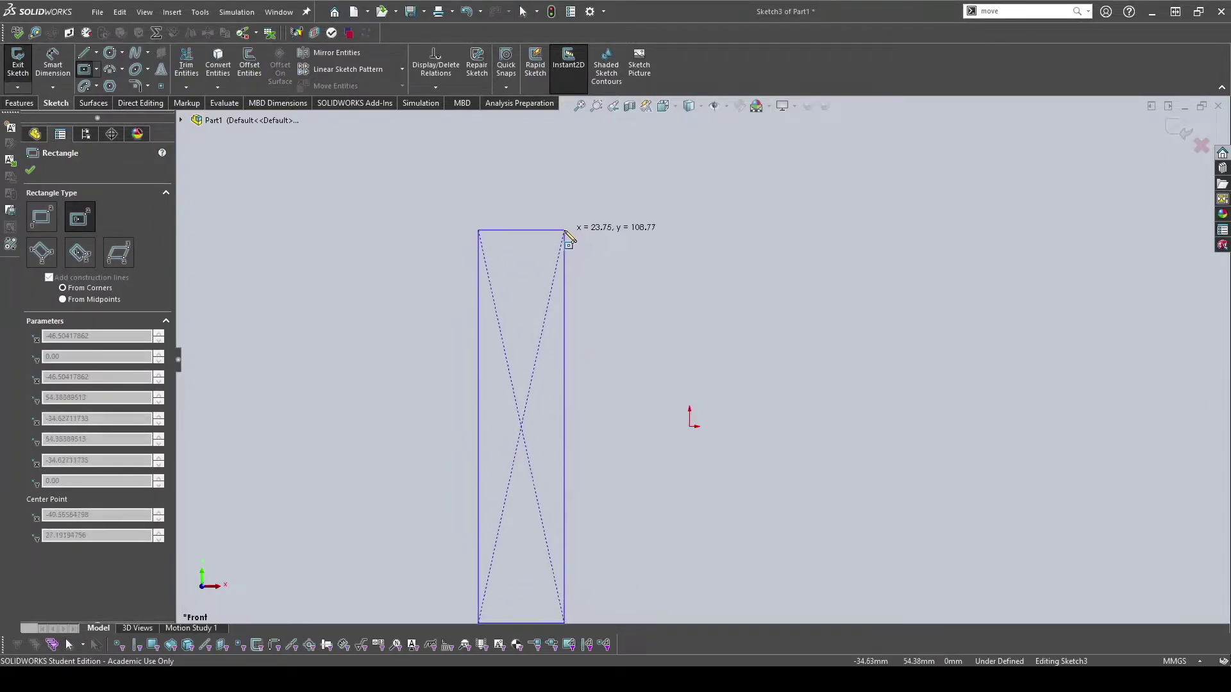
left_click(565, 232)
scroll(580, 416, "up", 3)
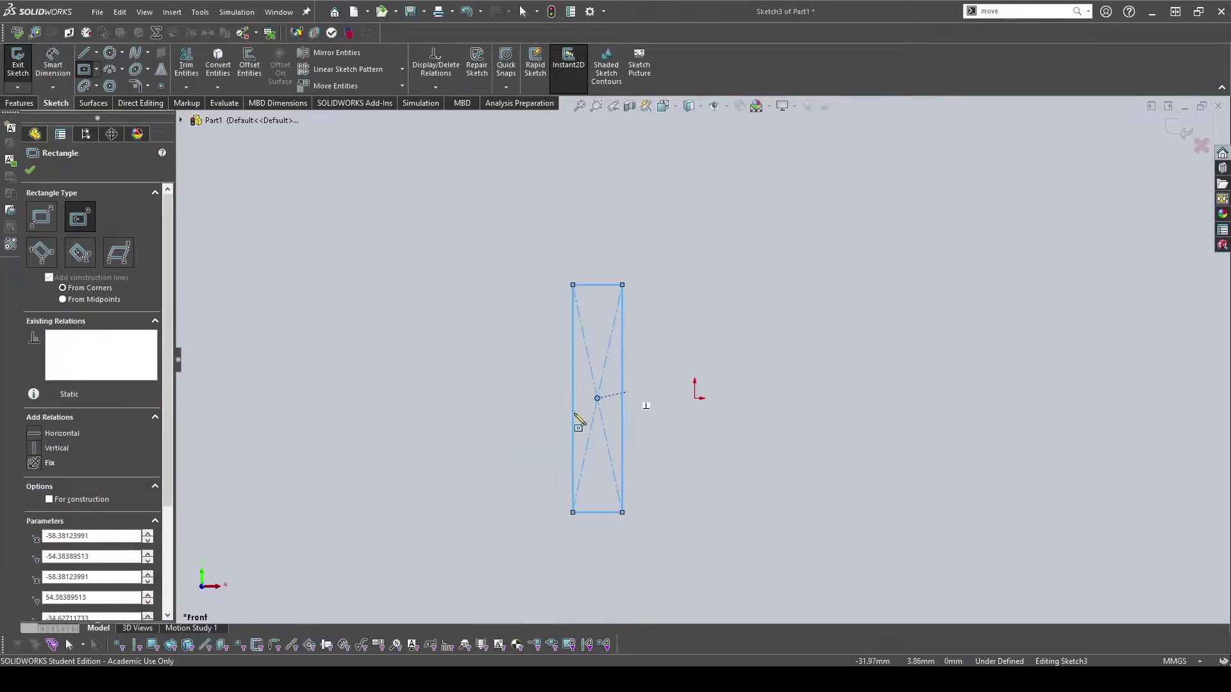
Add a corner rectangle about 35 by 23 mm from the tall rectangle's lower right corner to directly below the origin.
left_click(85, 69)
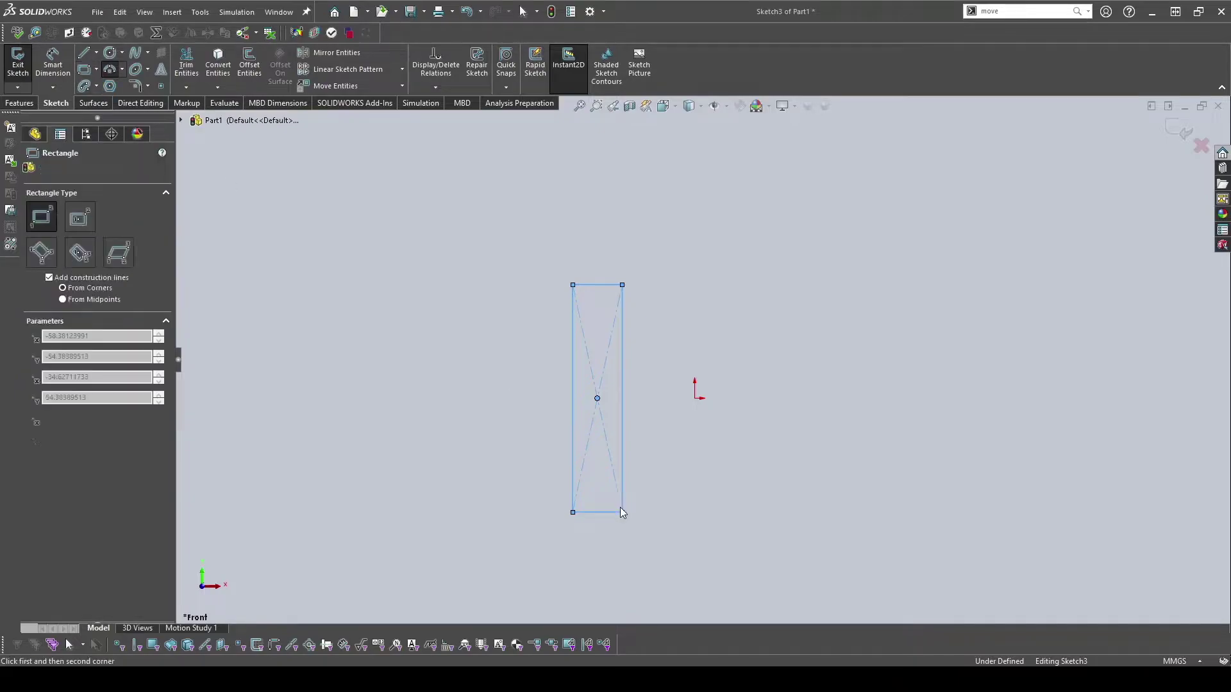
left_click(622, 513)
left_click(695, 463)
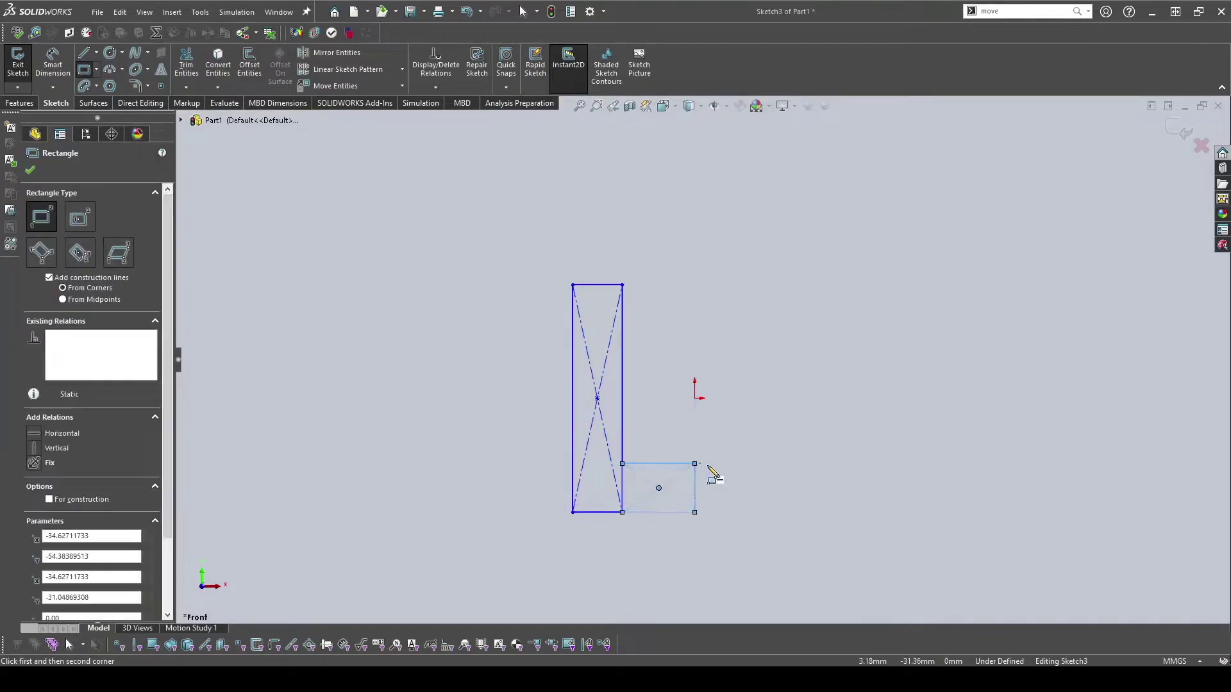
key("Escape")
key("Escape")
Draw a vertical centerline about 75 mm long upward from the origin.
left_click(84, 53)
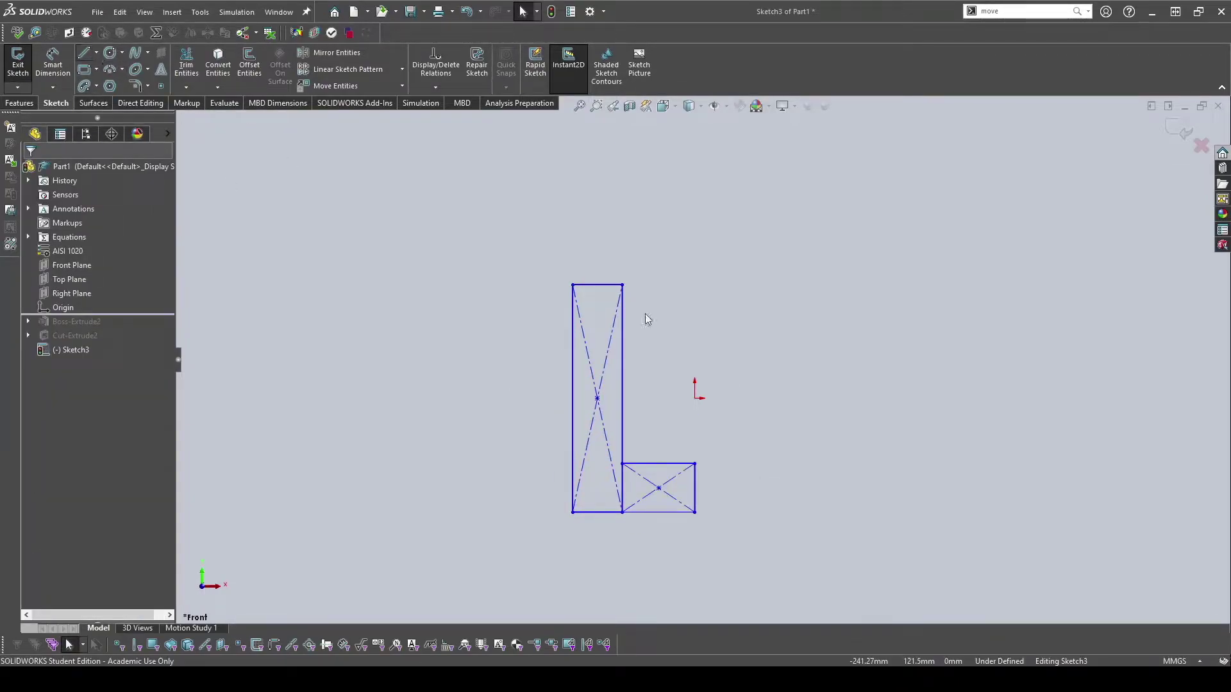
left_click(694, 398)
left_click(693, 245)
key("Escape")
left_click_drag(627, 444, 634, 433)
scroll(678, 439, "down", 4)
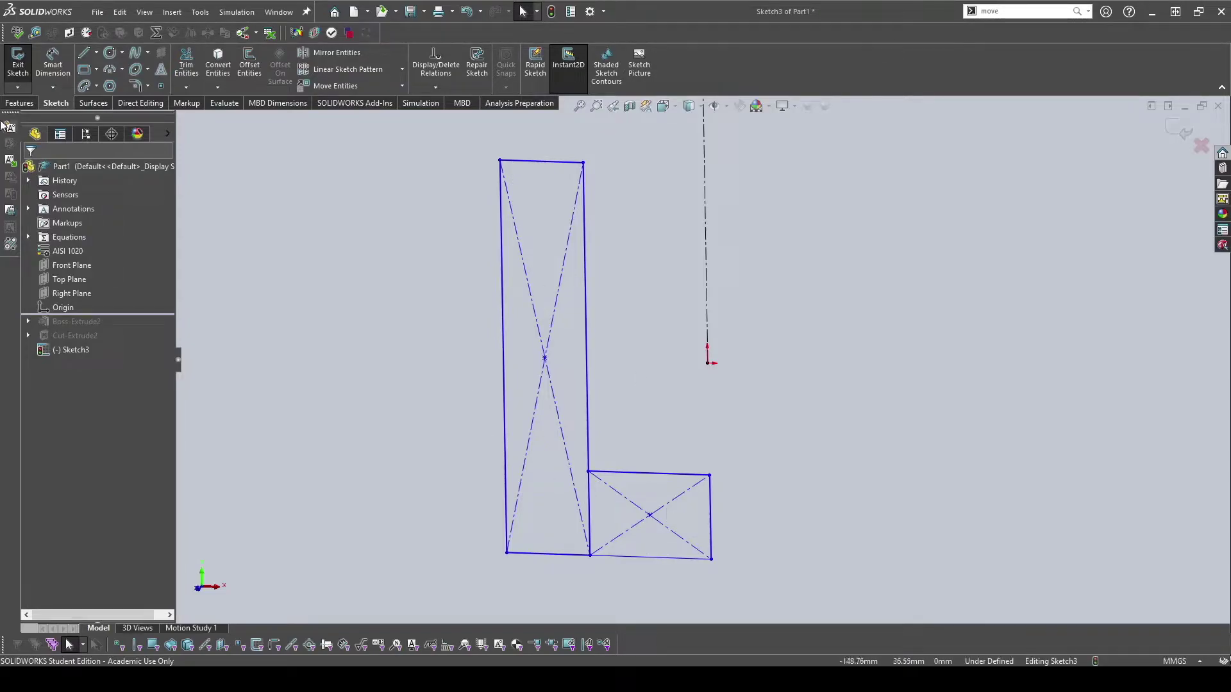
Start a revolved boss from the sketch with the vertical centerline as its axis of revolution.
left_click(22, 104)
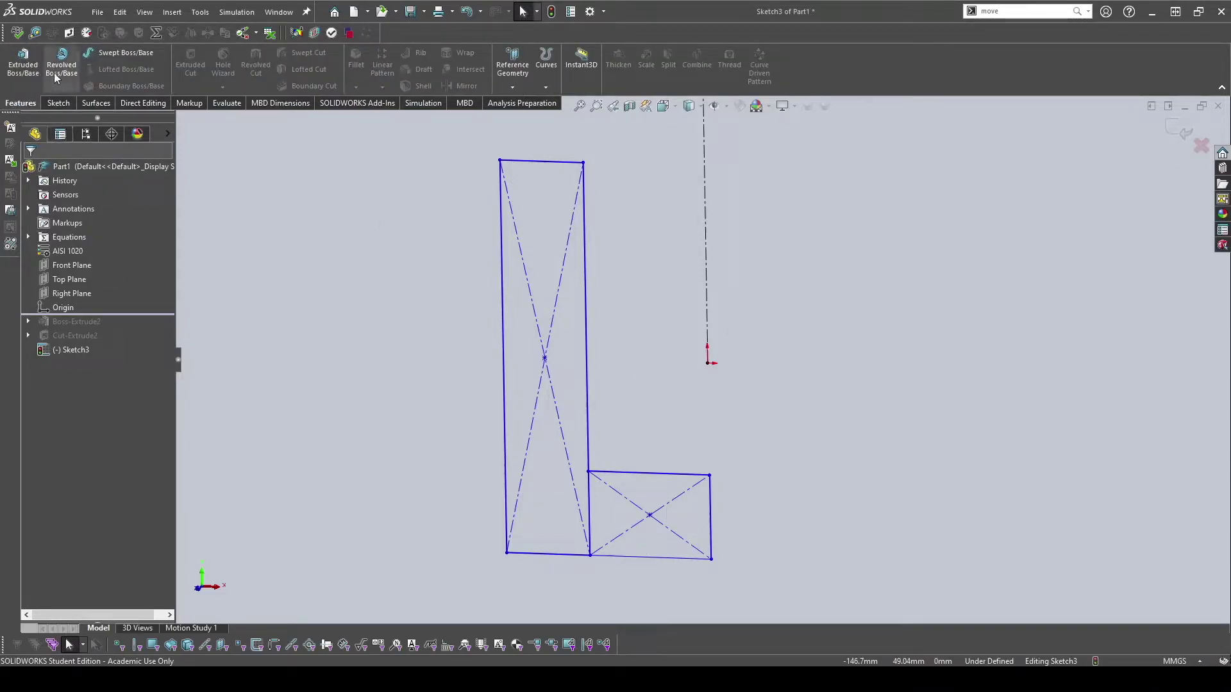
left_click(66, 88)
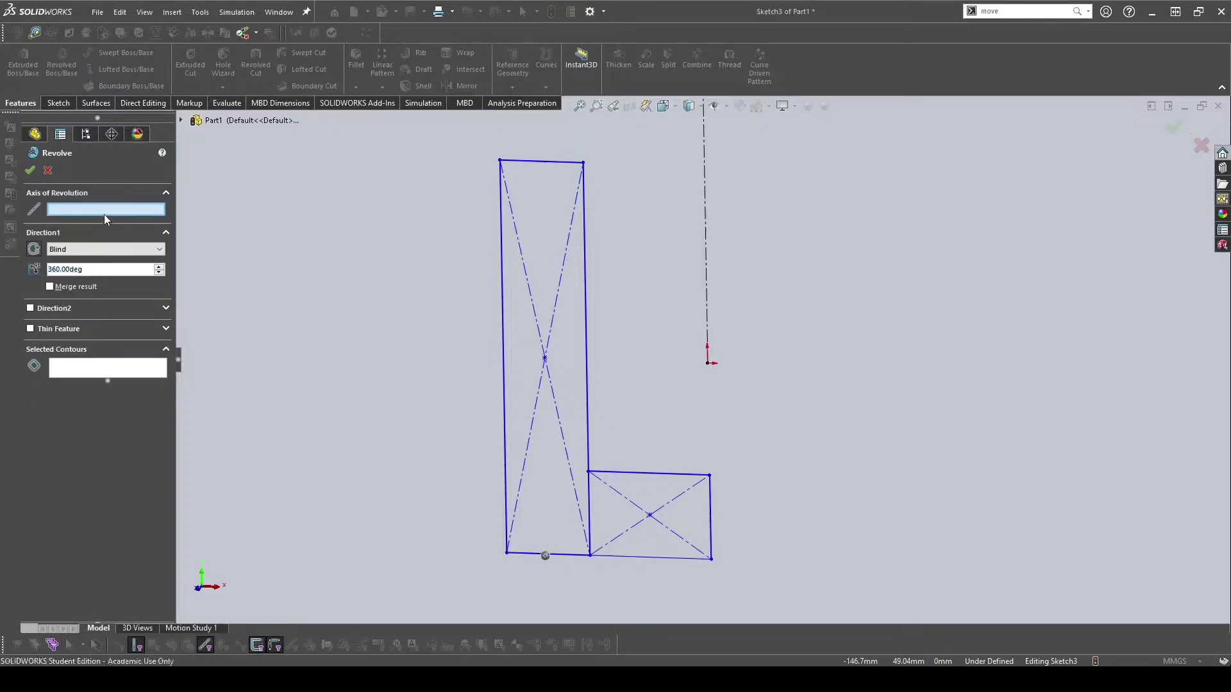
scroll(699, 359, "up", 2)
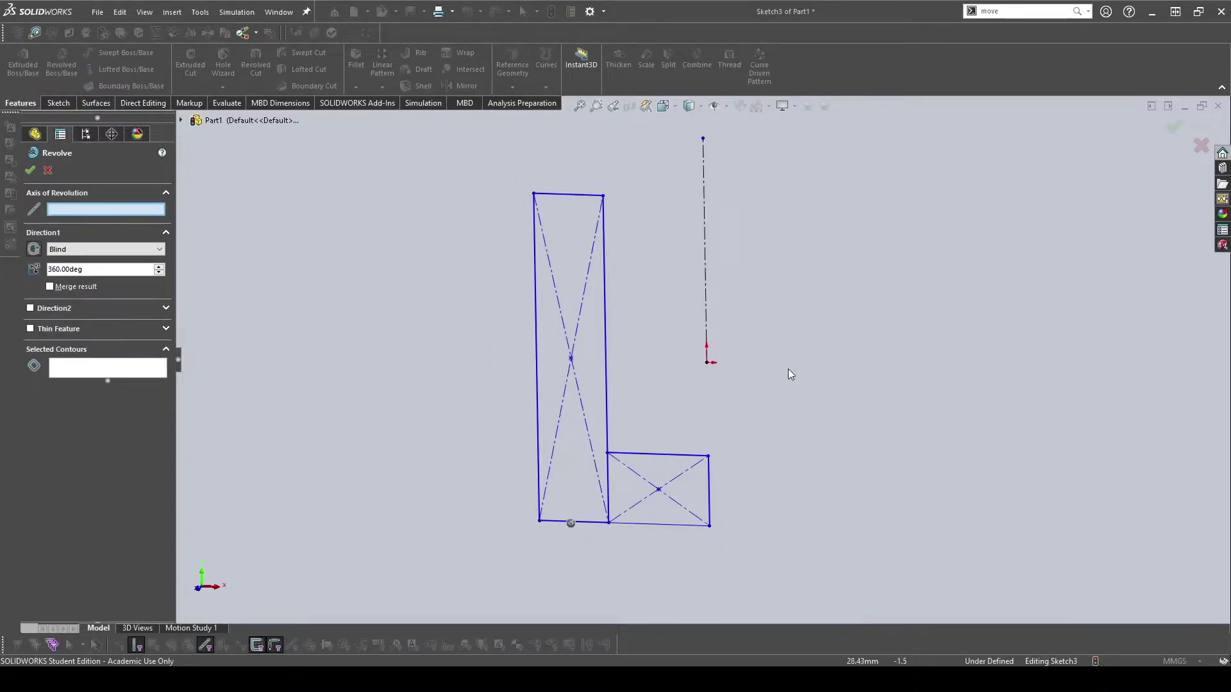
left_click(705, 254)
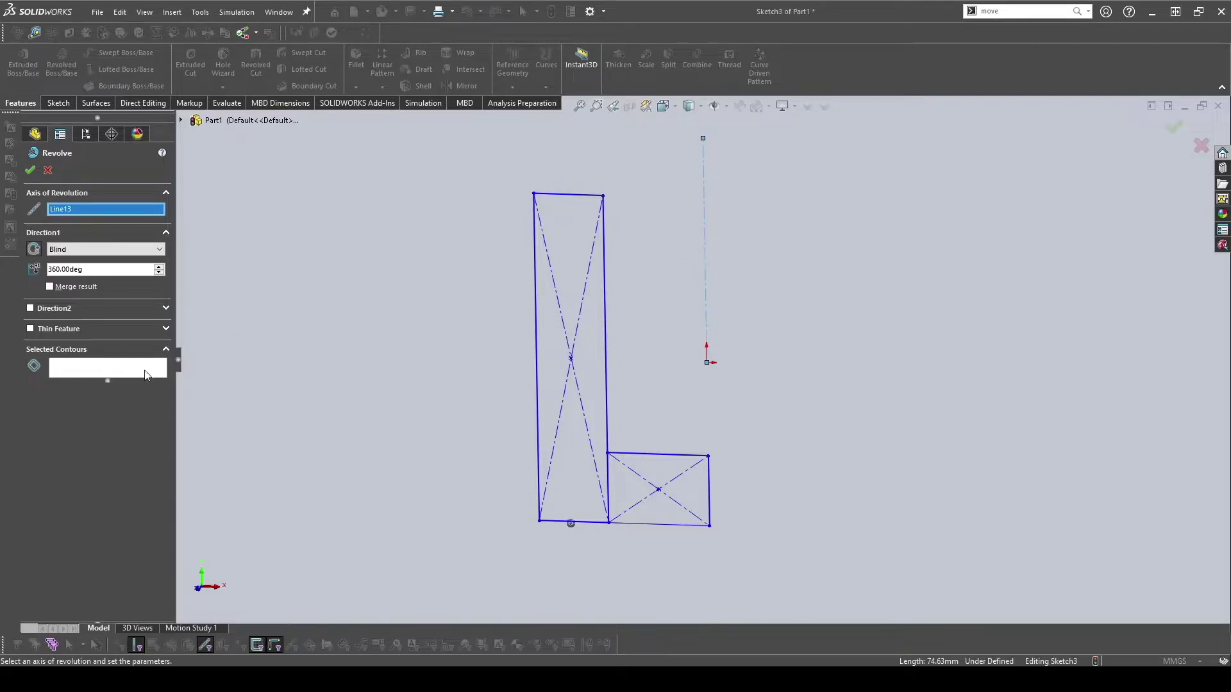
Choose the tall and the small rectangle regions as the contours to revolve.
left_click(80, 371)
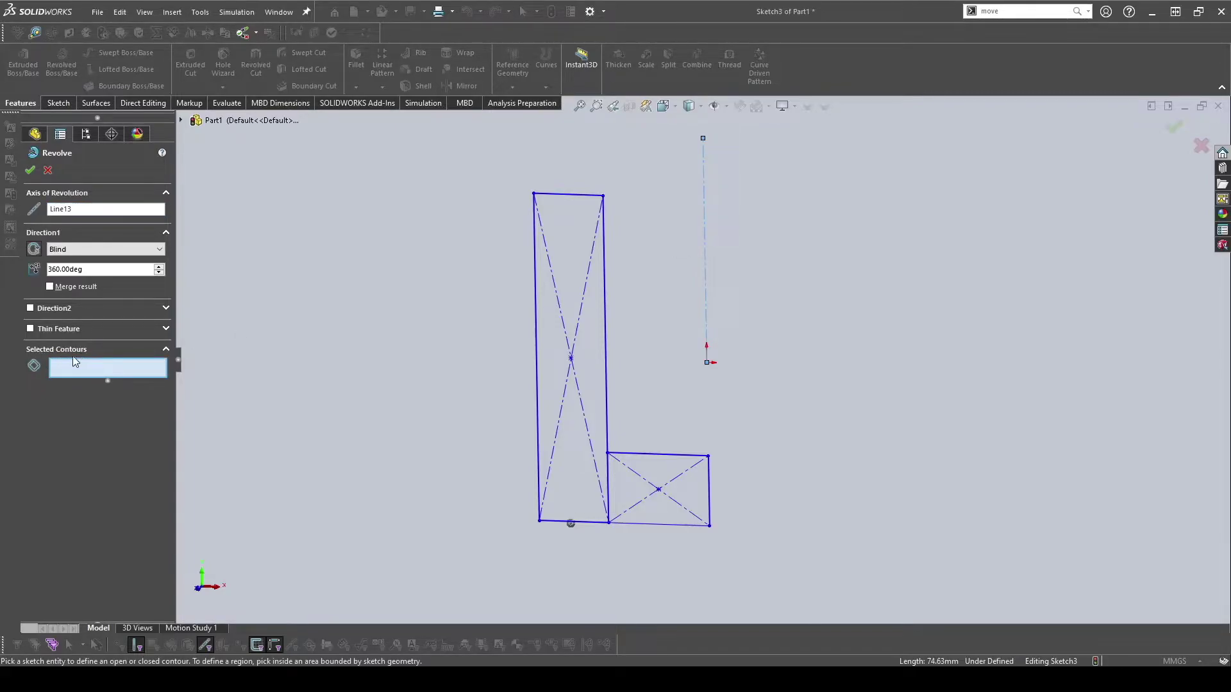
left_click(572, 247)
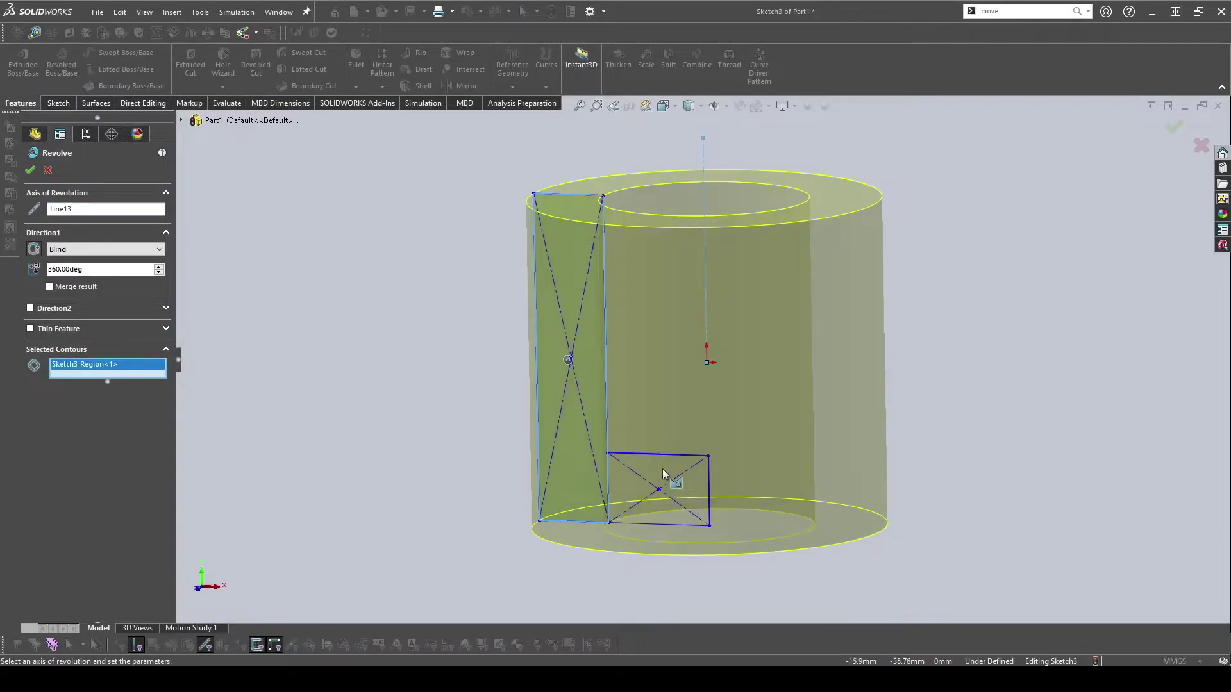
middle_click_drag(663, 471, 680, 415)
left_click(680, 489)
middle_click_drag(679, 490, 591, 394)
mouse_move(718, 645)
middle_mouse_down()
mouse_move(717, 522)
mouse_move(721, 550)
mouse_move(718, 539)
middle_mouse_up()
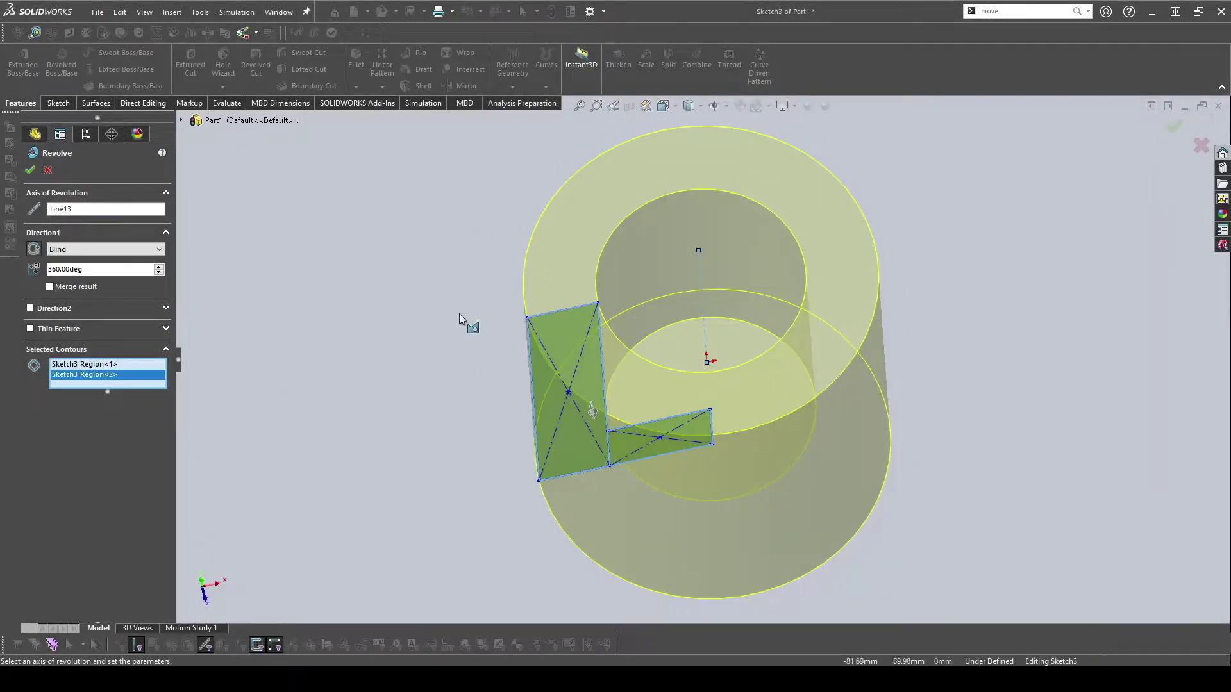
Set the revolve angle to 270 degrees.
left_click(69, 268)
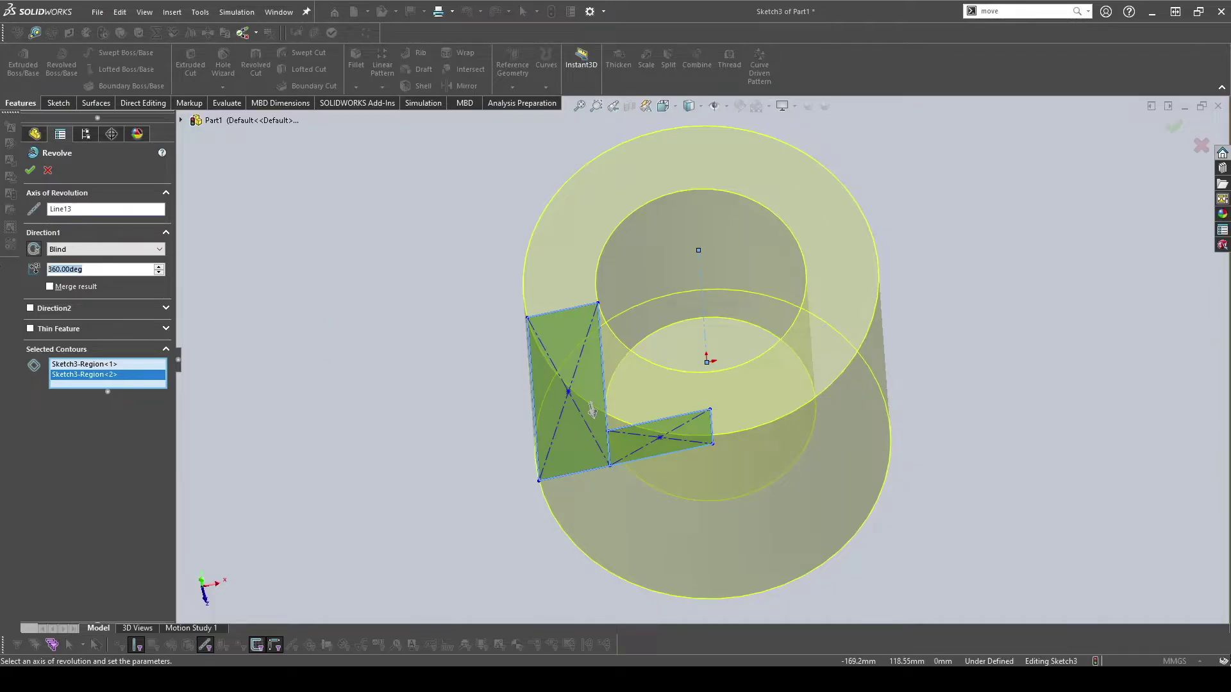
type("270")
key("Return")
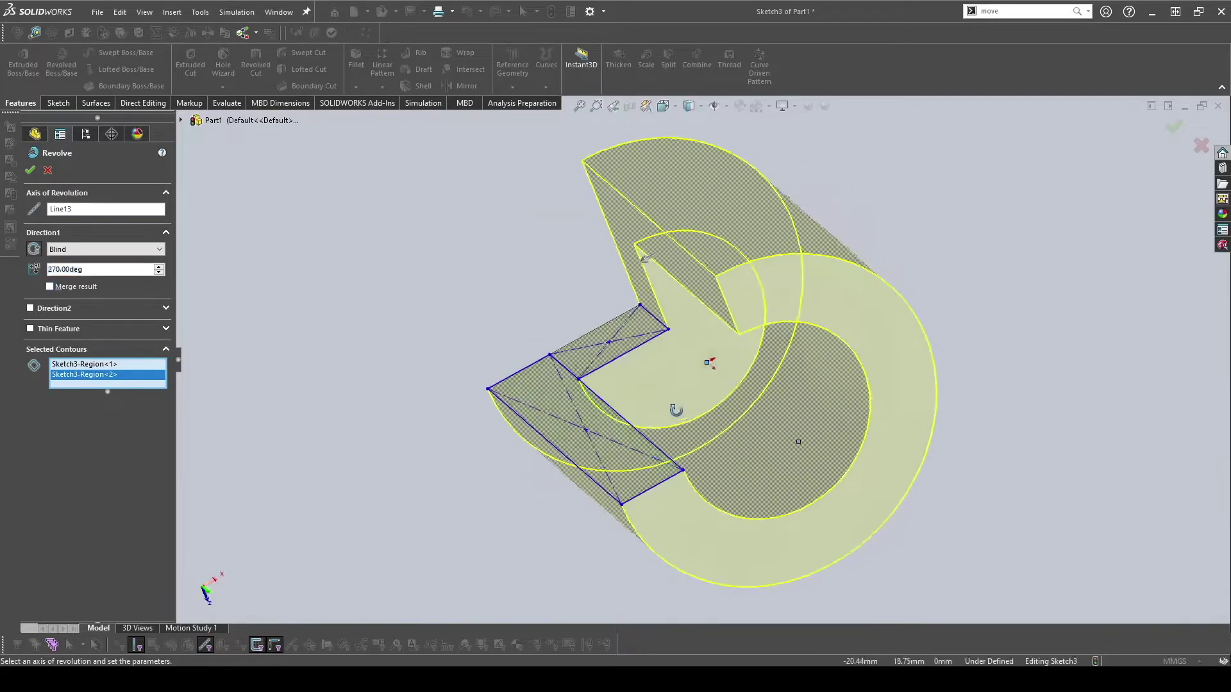
Set the revolve angle to 360 degrees and finish the revolved boss.
left_click(47, 269)
key("Return")
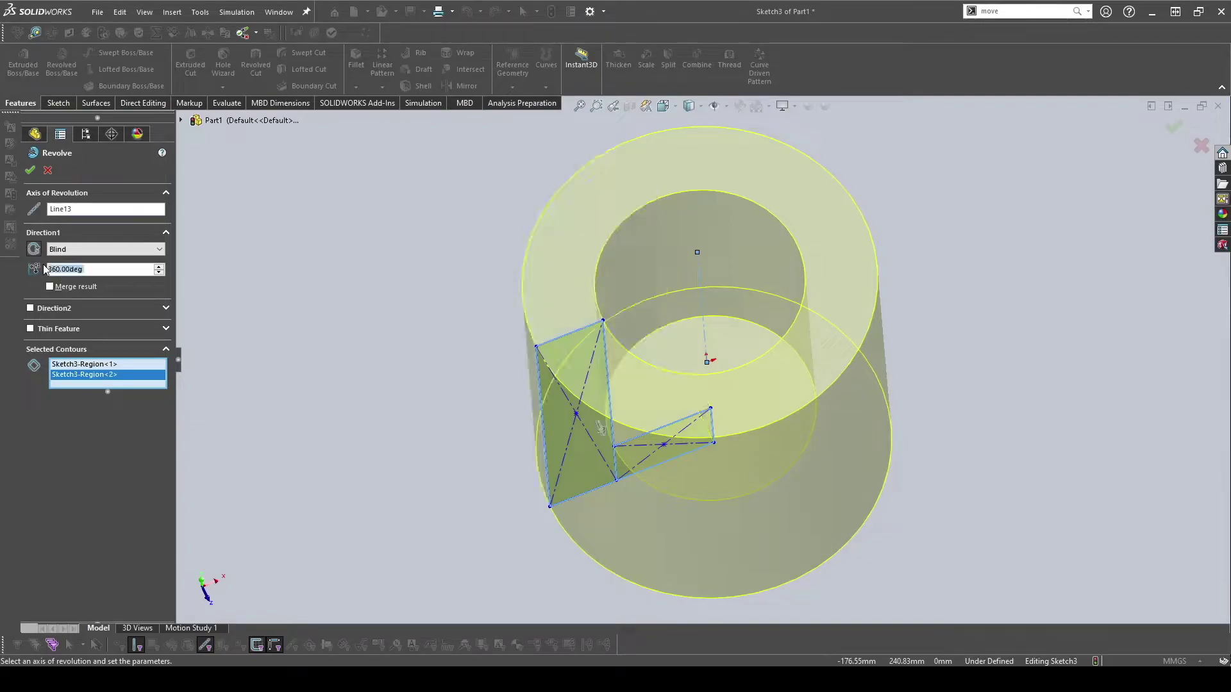
left_click(30, 171)
middle_click_drag(572, 289, 545, 291)
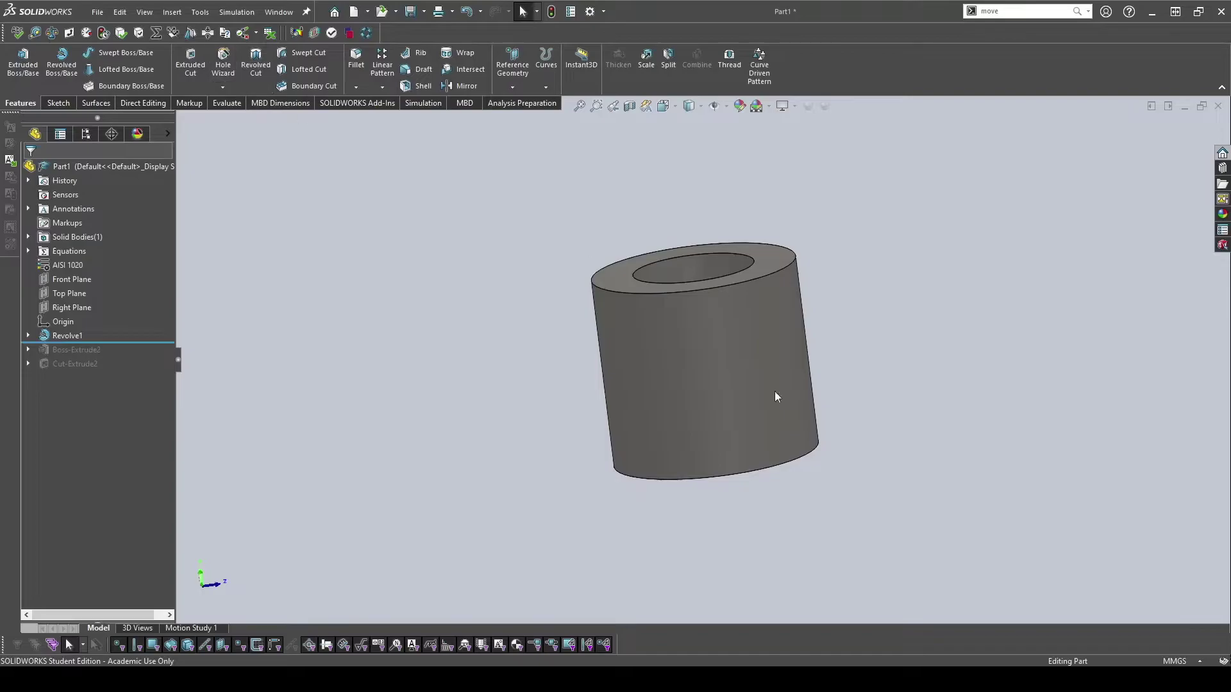
middle_click_drag(752, 322, 686, 276)
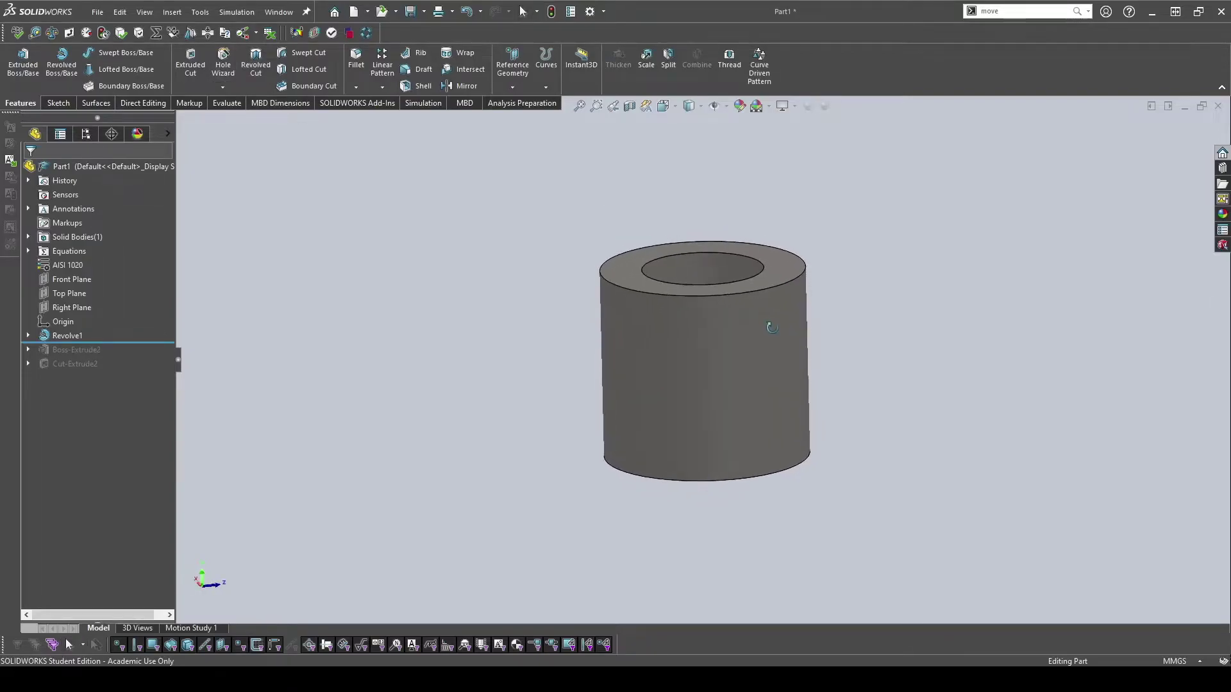
scroll(613, 232, "down", 3)
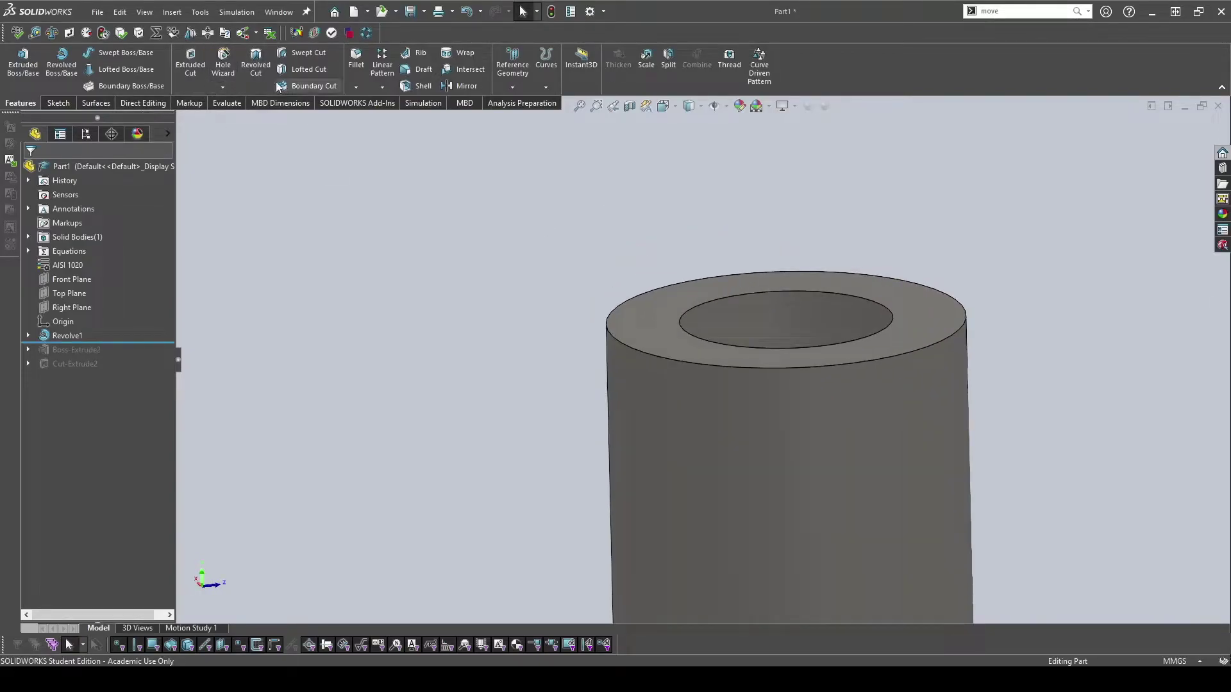
Start a revolved cut and open its sketch on the Right Plane.
left_click(263, 80)
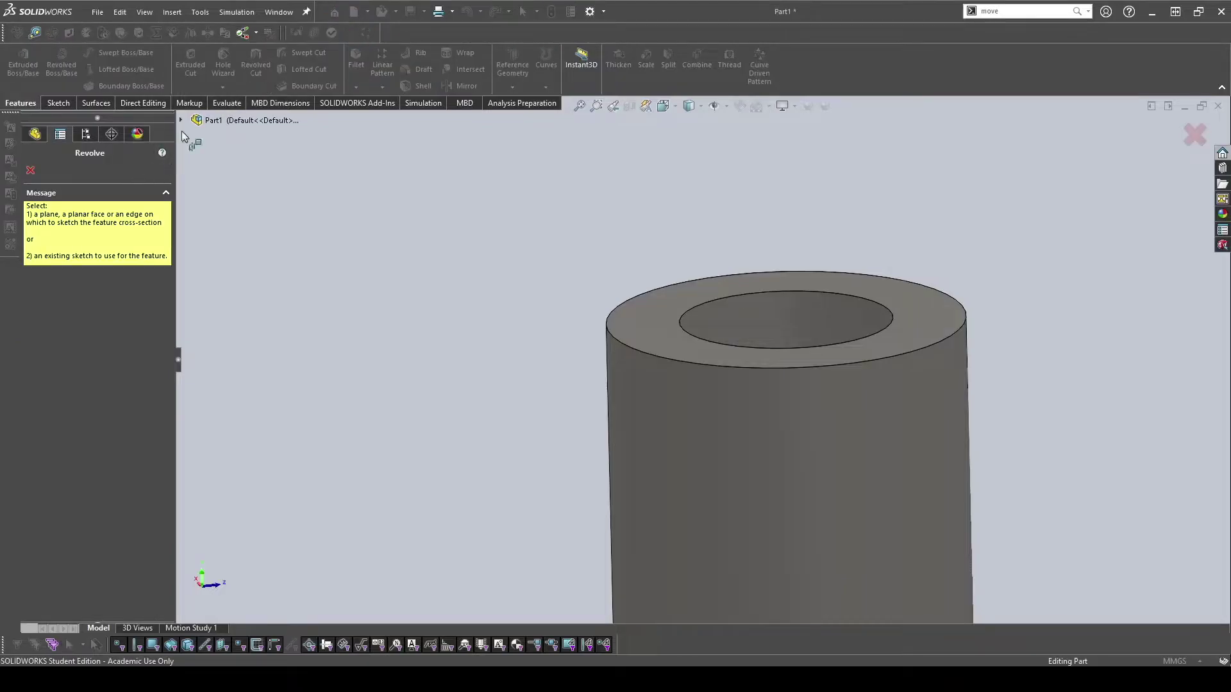
left_click(182, 121)
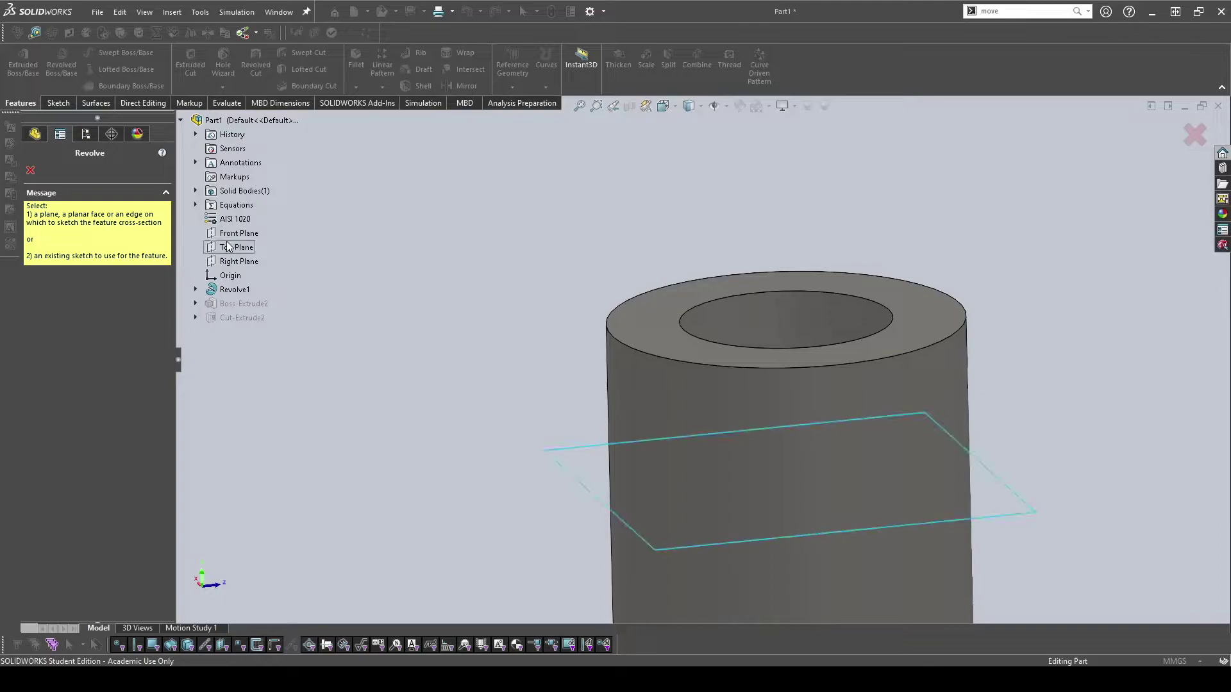
left_click(237, 261)
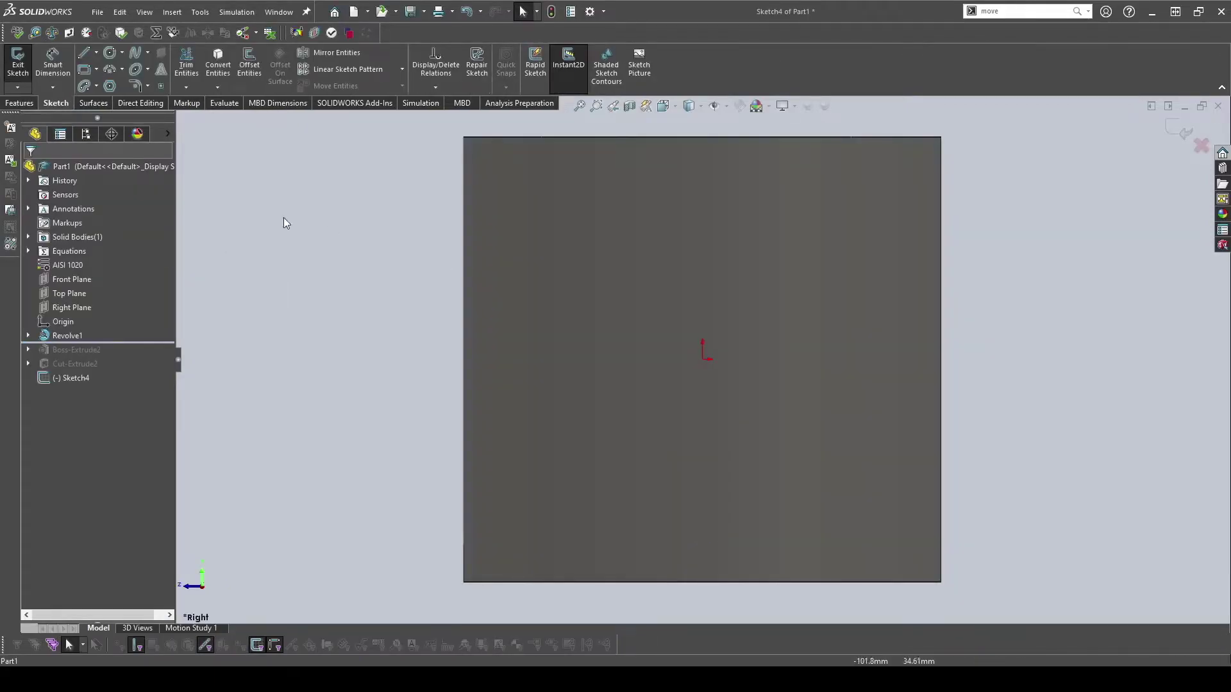
Sketch a zigzag of five connected lines from the cylinder's upper corner down to a point directly below the origin.
left_click(83, 53)
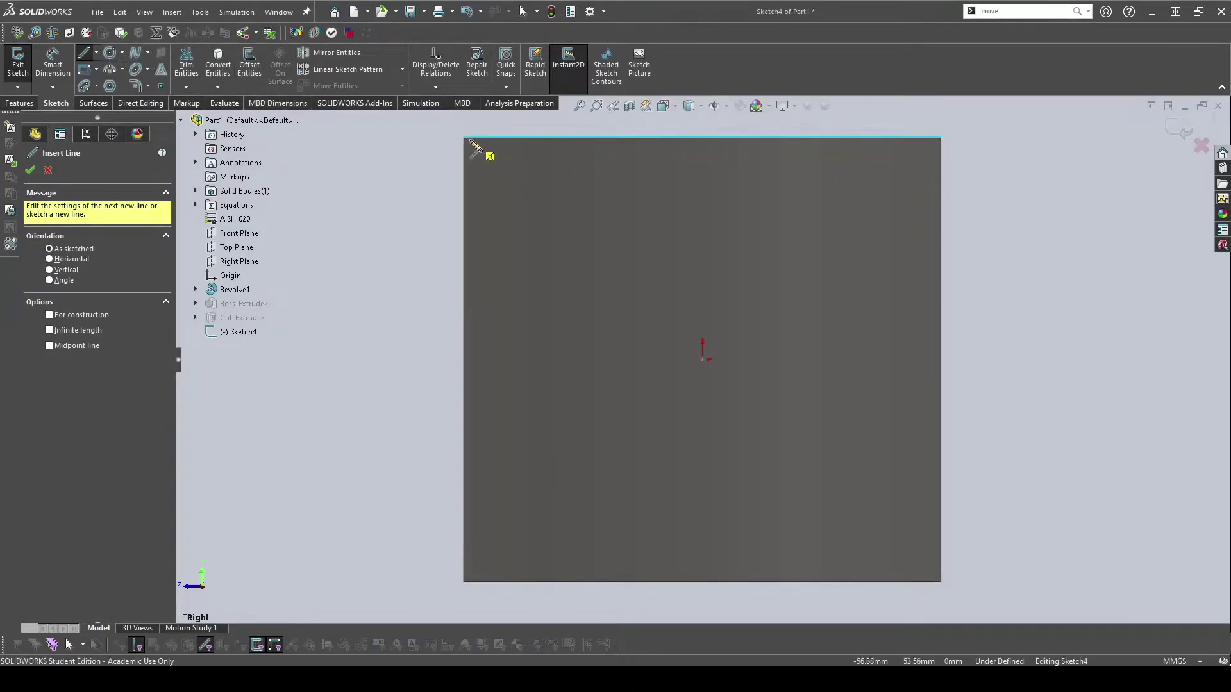
left_click(463, 138)
left_click(578, 227)
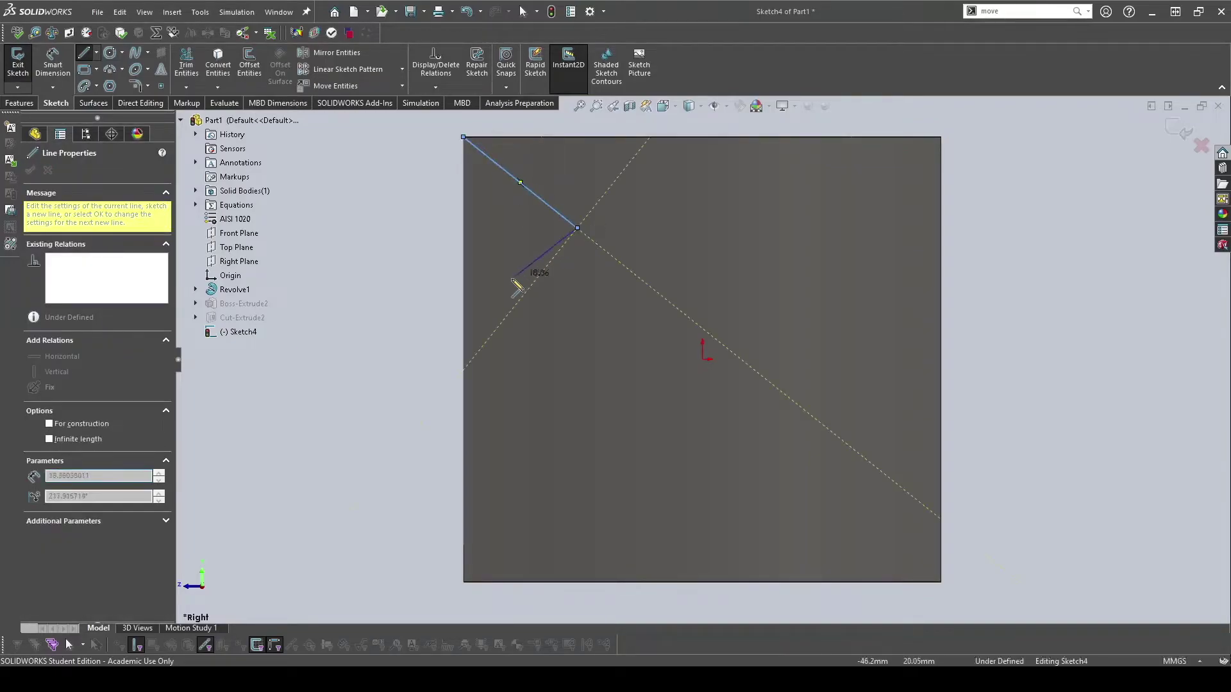
left_click(481, 296)
left_click(603, 404)
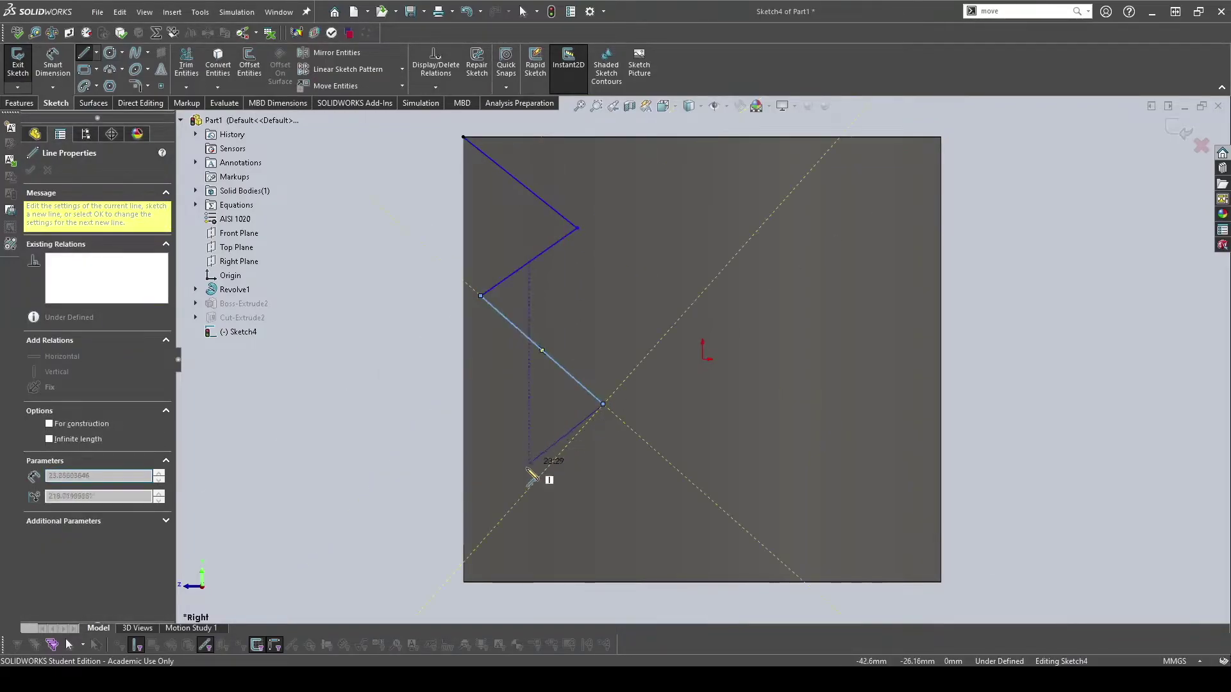
left_click(520, 475)
left_click(704, 550)
Close the zigzag profile with vertical lines up through the origin to the top edge and a horizontal line about 58 mm long.
left_click(702, 359)
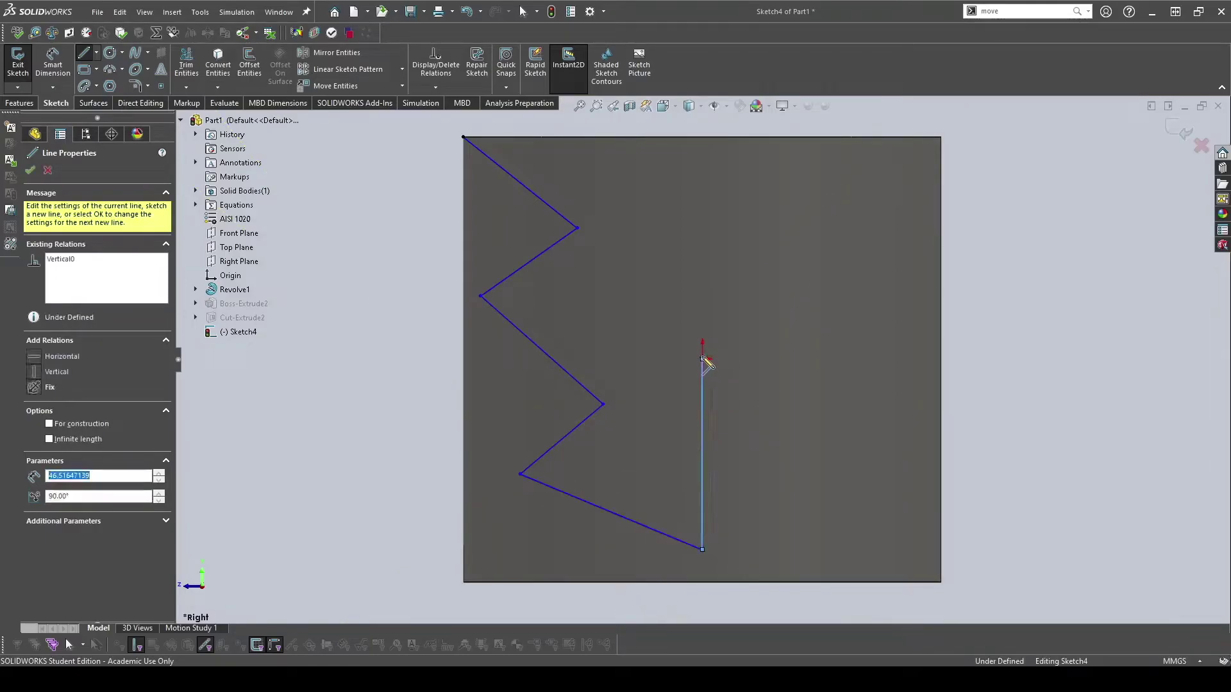
left_click(703, 136)
left_click(463, 136)
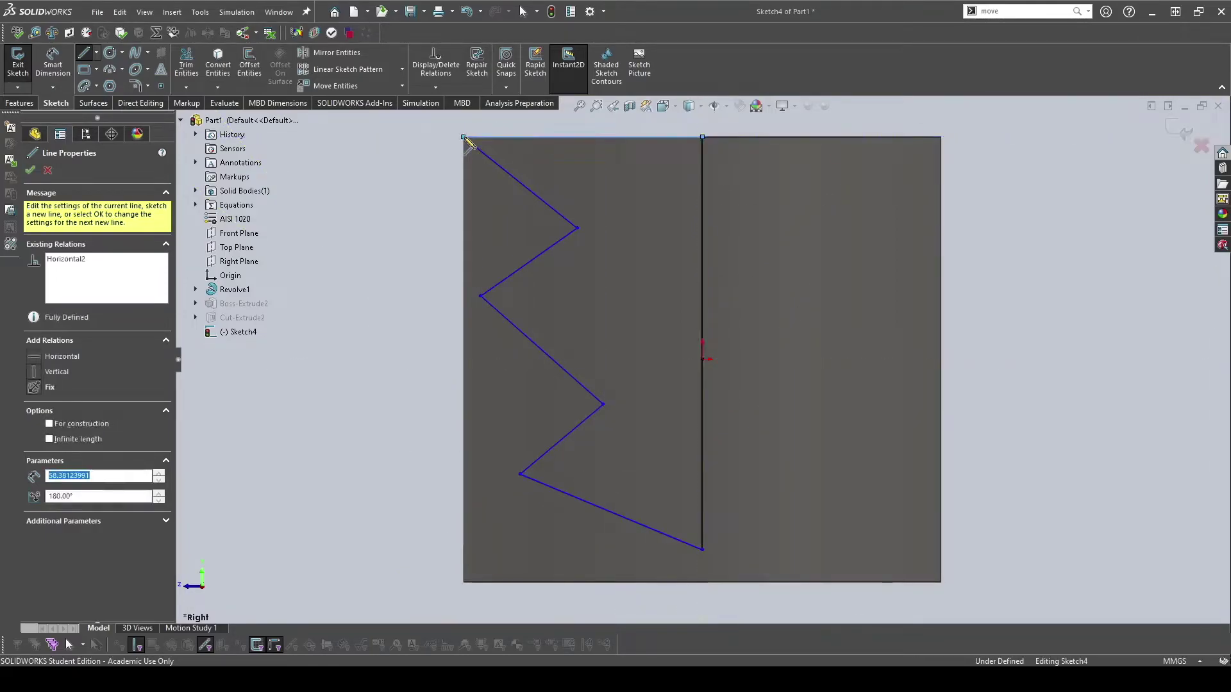
middle_click_drag(652, 240, 577, 261)
key("ctrl+8")
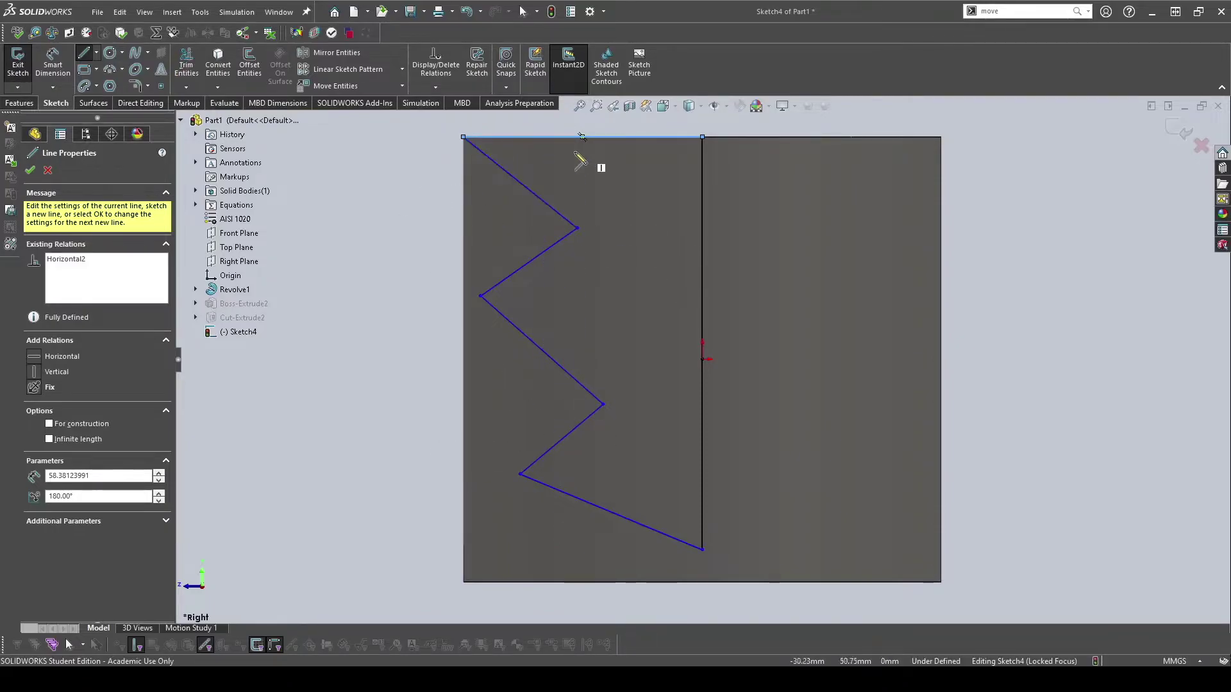
Revolve-cut the zigzag profile 360 degrees, replacing the axis of revolution with the vertical line through the origin.
left_click(20, 105)
left_click(256, 64)
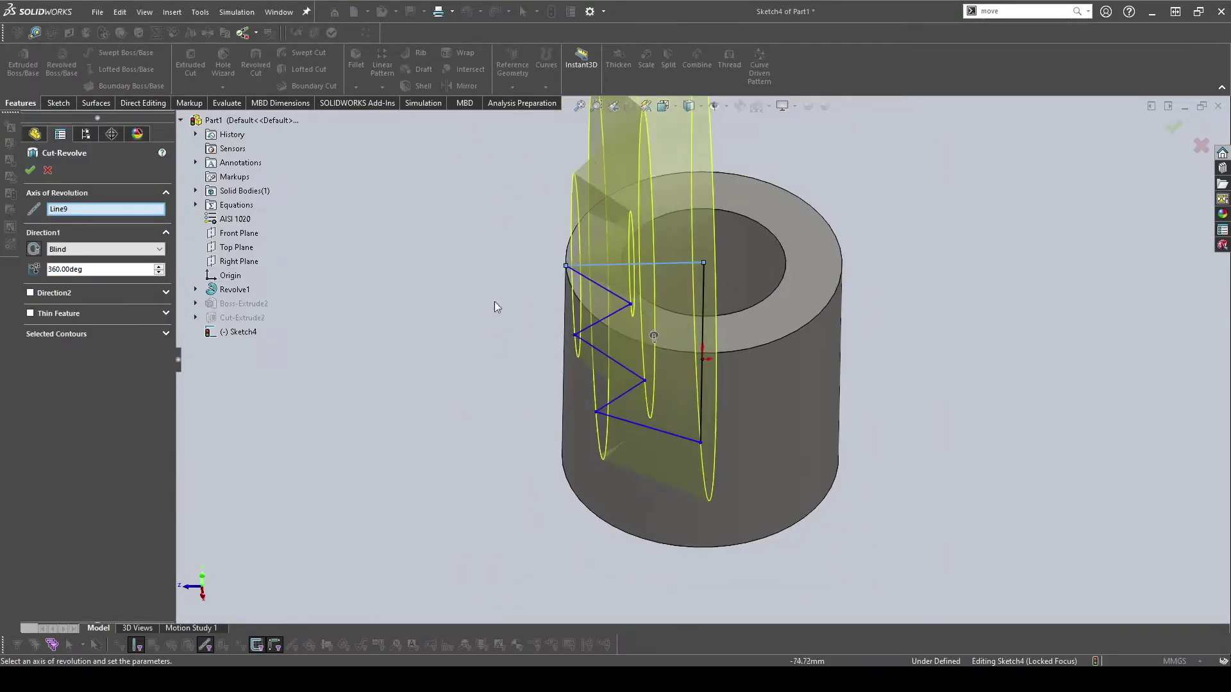
middle_click_drag(682, 270, 663, 334)
left_click(64, 210)
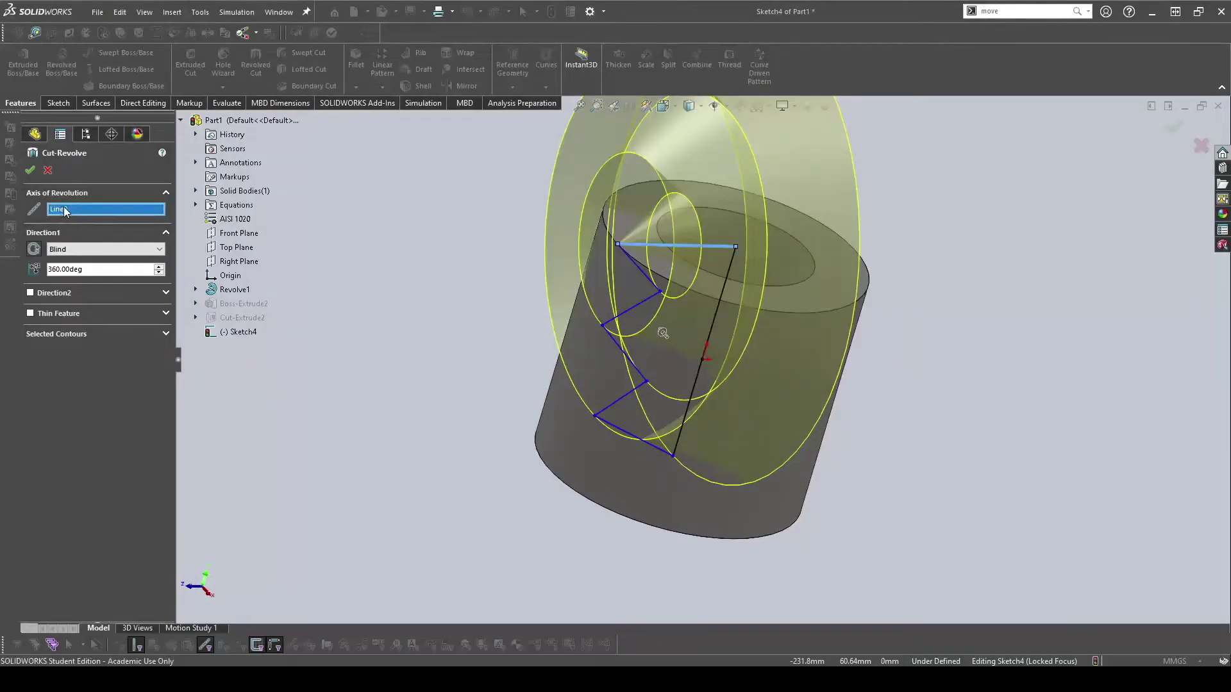
key("Delete")
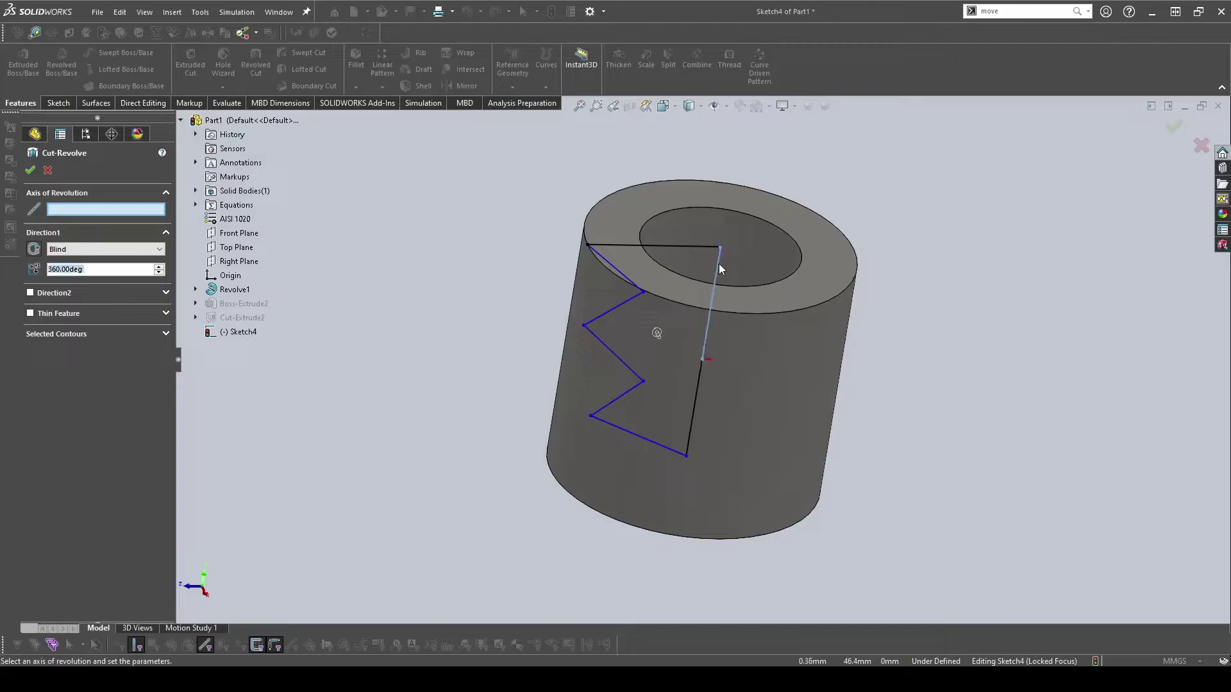
left_click(706, 296)
left_click(30, 170)
Examine the inside of the revolved cut in a section view on the Front Plane, and restore the full view.
mouse_move(641, 334)
middle_mouse_down()
mouse_move(699, 330)
mouse_move(664, 340)
middle_mouse_up()
scroll(667, 337, "down", 3)
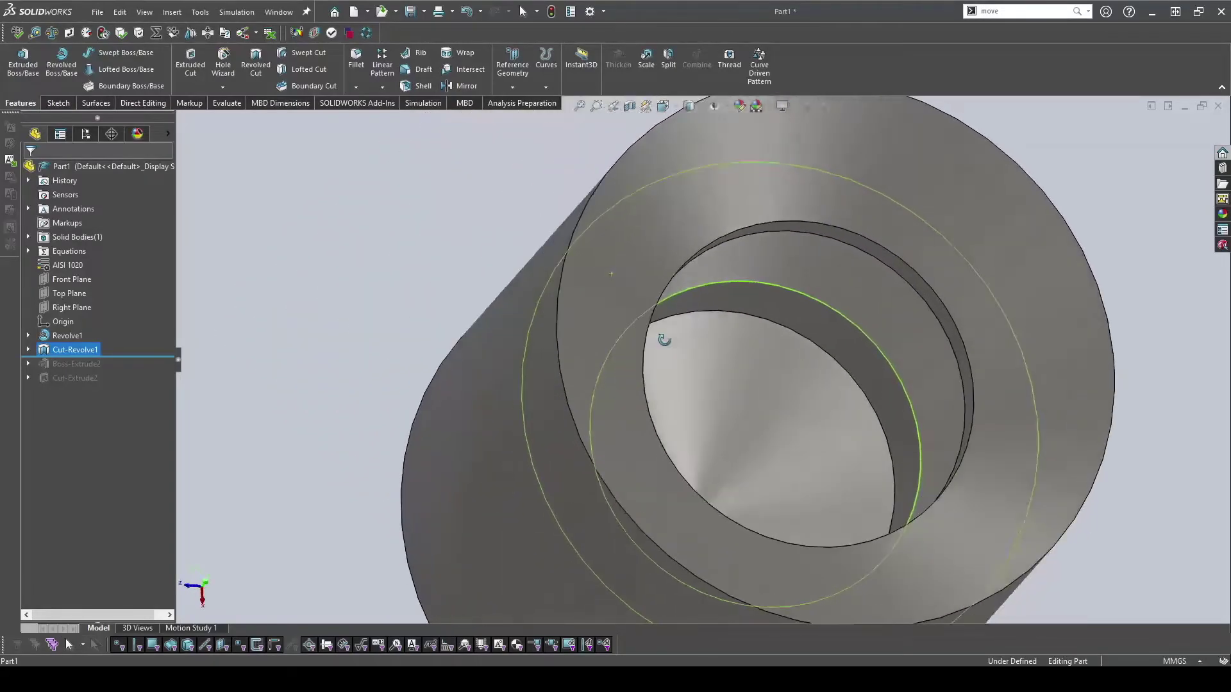
scroll(665, 340, "up", 5)
middle_click_drag(648, 262, 617, 361)
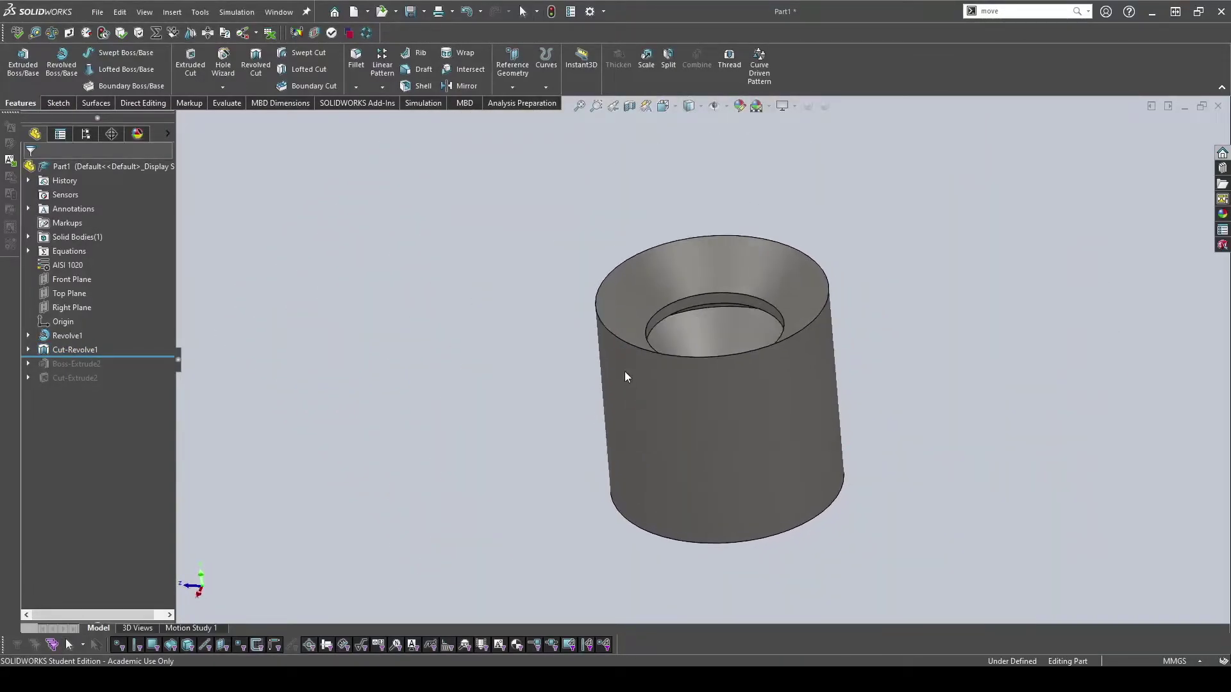
left_click(629, 109)
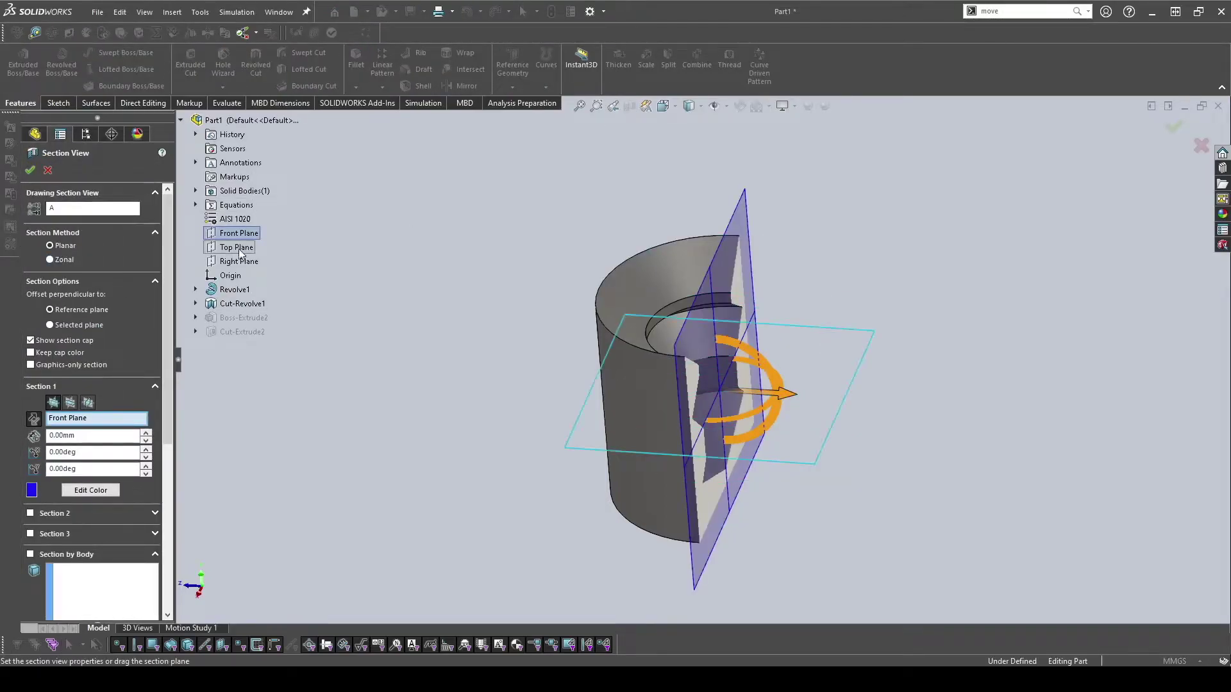
left_click(30, 171)
middle_click_drag(812, 415, 783, 440)
scroll(775, 386, "down", 5)
scroll(784, 440, "up", 5)
mouse_move(691, 349)
middle_mouse_down()
mouse_move(691, 398)
mouse_move(691, 367)
middle_mouse_up()
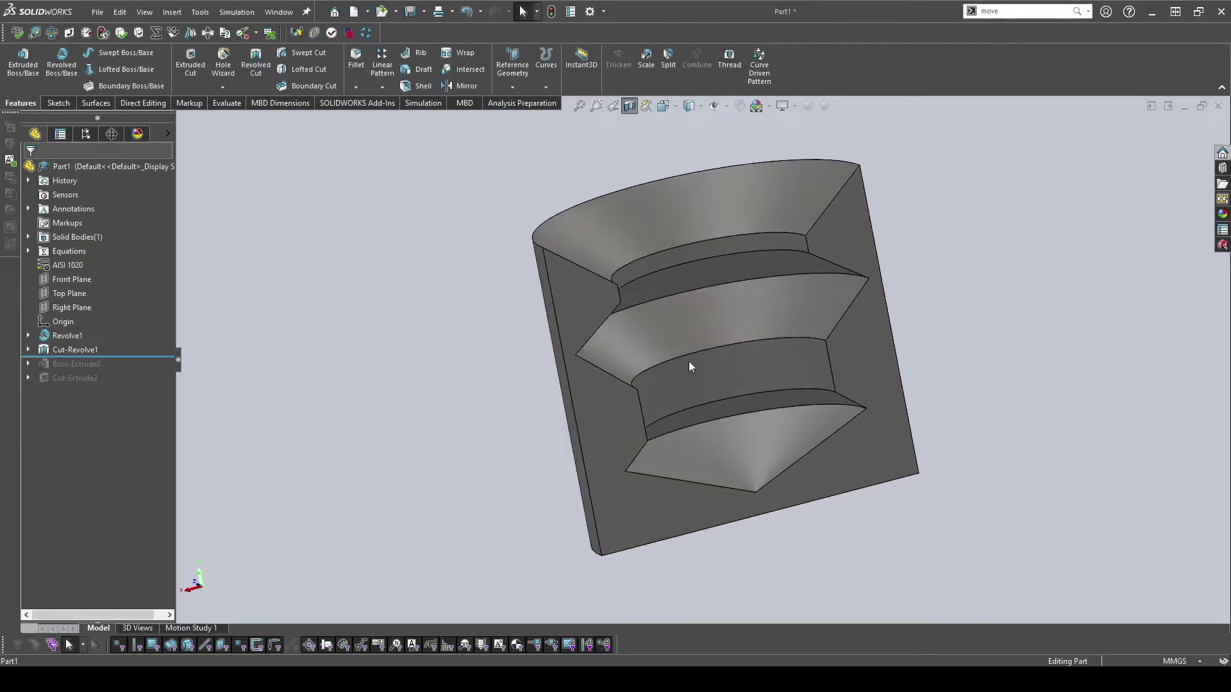
left_click(629, 108)
middle_click_drag(472, 181, 542, 229)
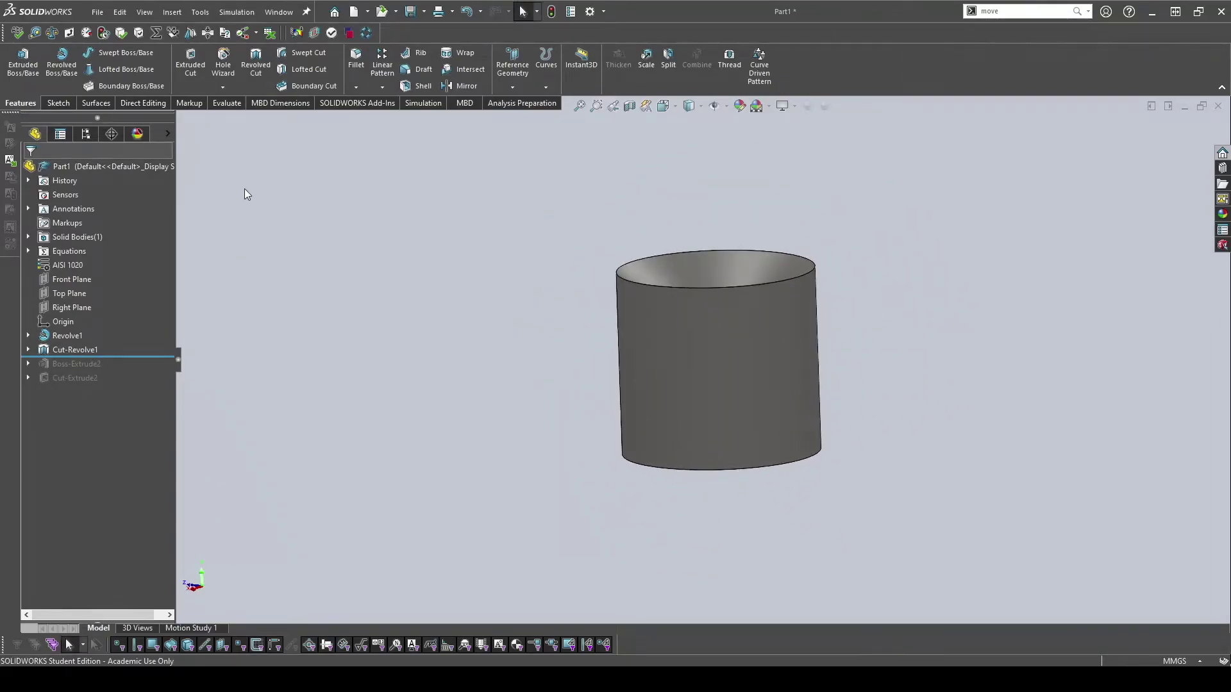
Roll the history back before all features, and forward past the last extruded cut to examine the combined part.
left_click_drag(146, 356, 154, 316)
middle_click_drag(447, 281, 569, 368)
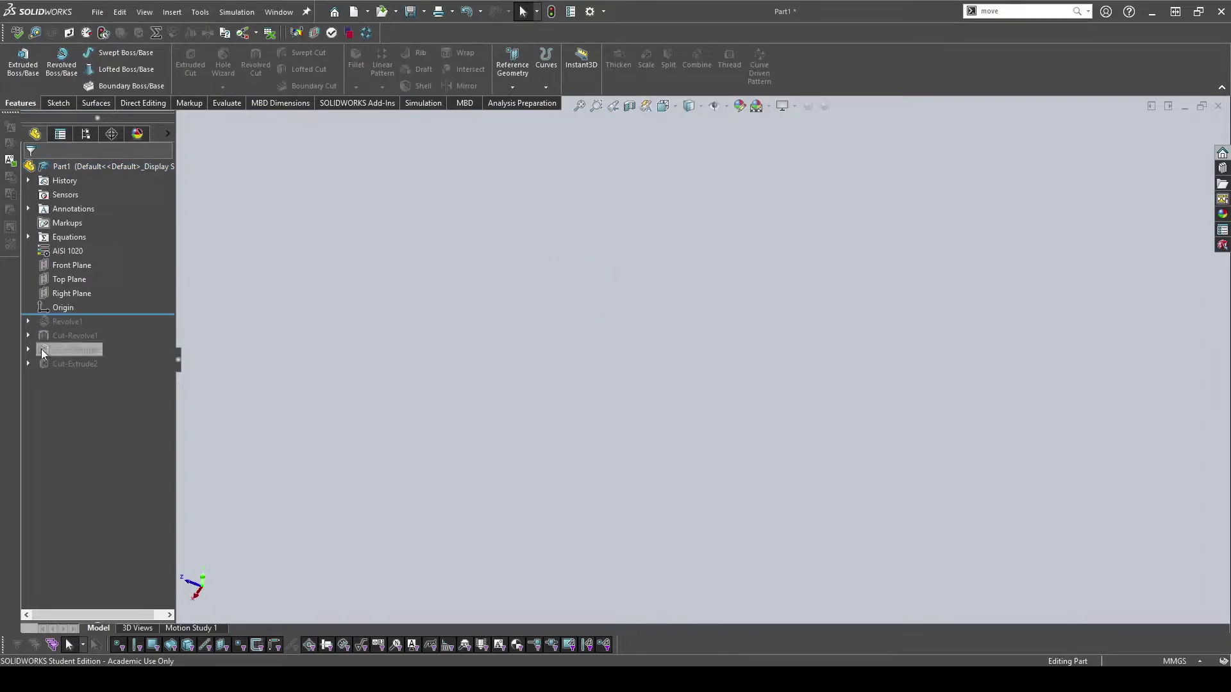
left_click_drag(129, 317, 150, 375)
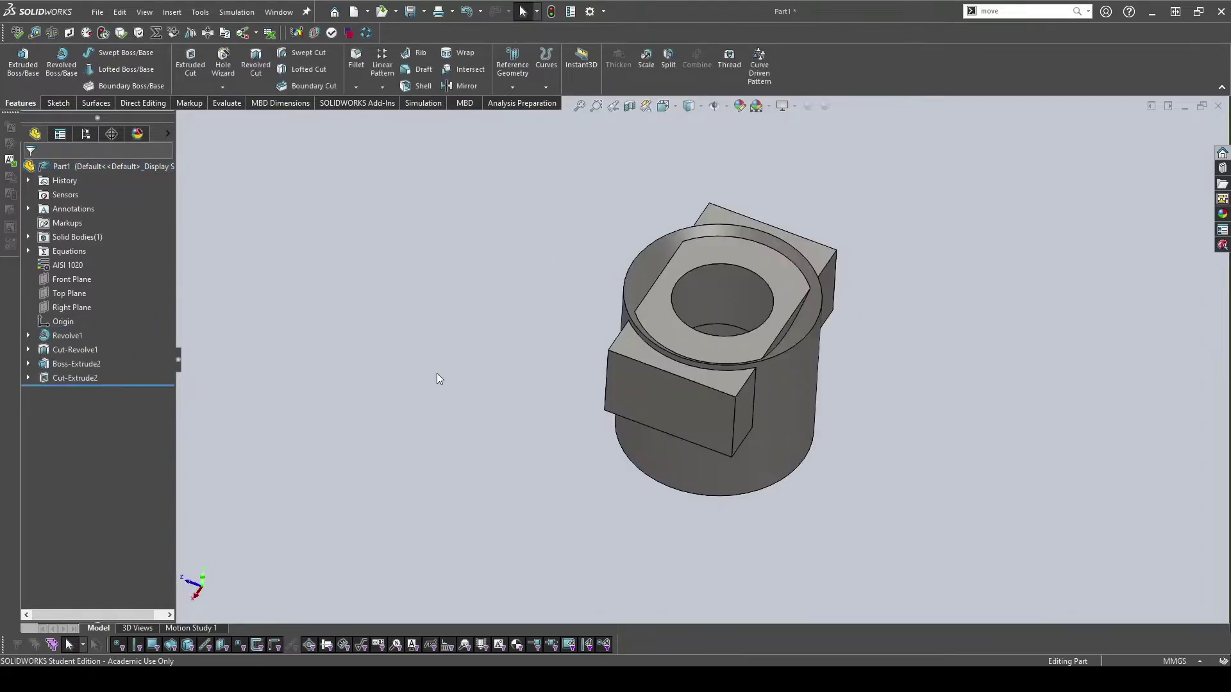
middle_click_drag(725, 300, 722, 398)
scroll(717, 336, "down", 3)
mouse_move(717, 336)
middle_mouse_down()
mouse_move(696, 462)
mouse_move(670, 257)
mouse_move(660, 273)
middle_mouse_up()
Roll the history back so that only the revolved boss is active.
left_click_drag(135, 384, 155, 312)
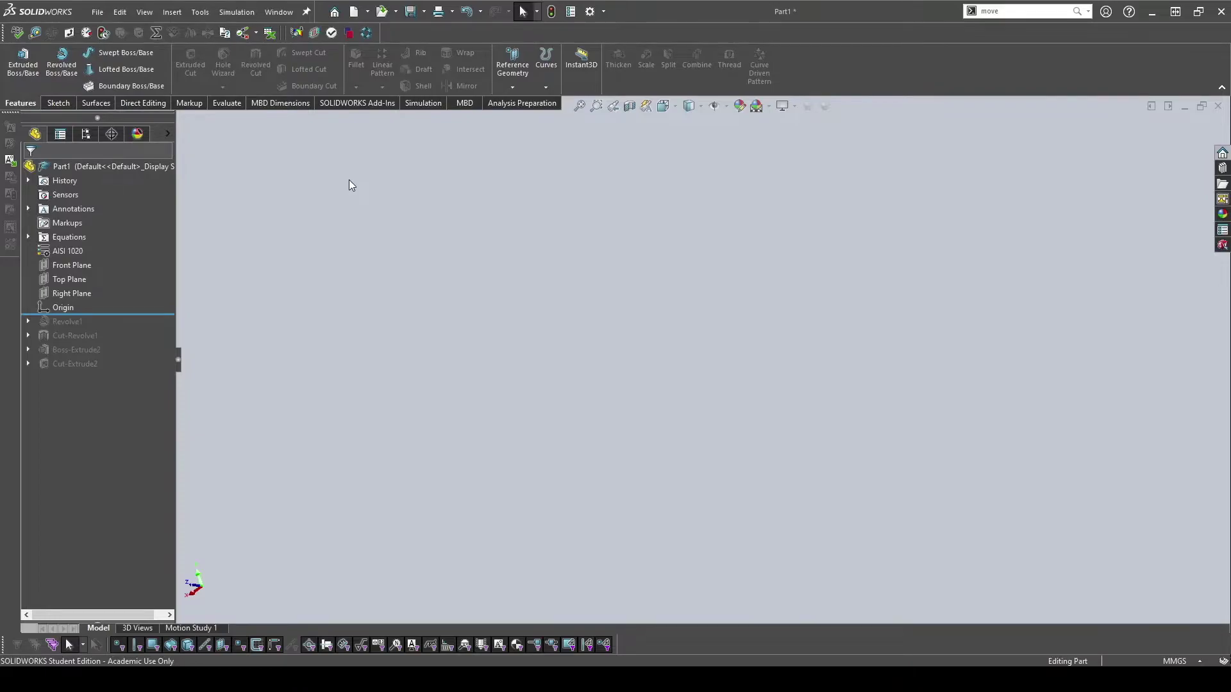
left_click_drag(141, 315, 145, 344)
middle_click_drag(575, 311, 652, 401)
scroll(661, 359, "down", 3)
middle_click_drag(668, 335, 627, 382)
Fillet the inner circular edge on the cylinder's top face with a 10 mm symmetric radius.
left_click(359, 71)
left_click(592, 259)
middle_click_drag(591, 259, 499, 236)
scroll(595, 238, "down", 3)
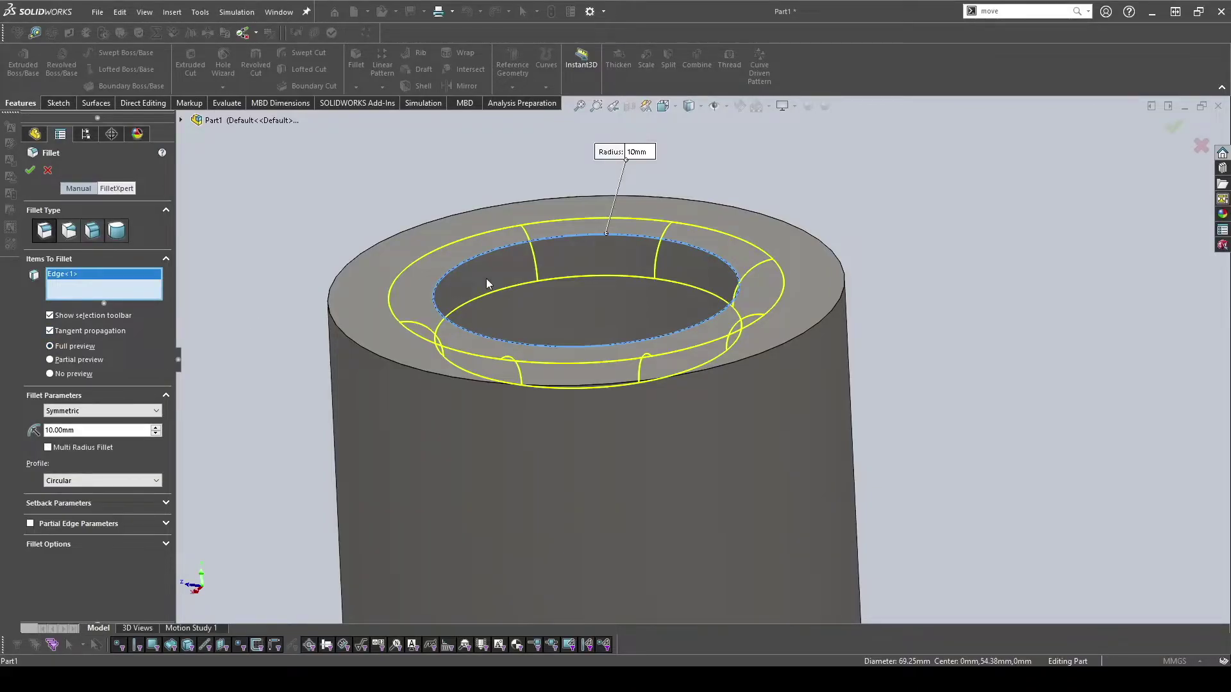
middle_click_drag(486, 278, 437, 304)
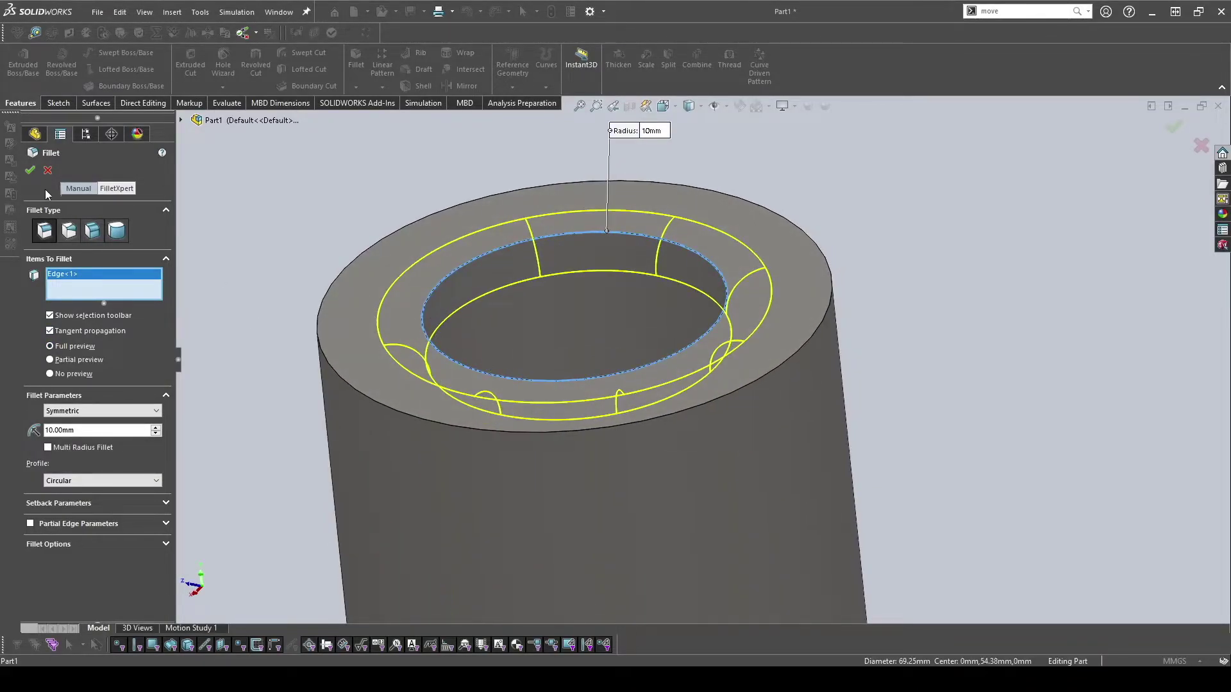
left_click(30, 170)
scroll(428, 324, "down", 3)
middle_click_drag(428, 324, 355, 359)
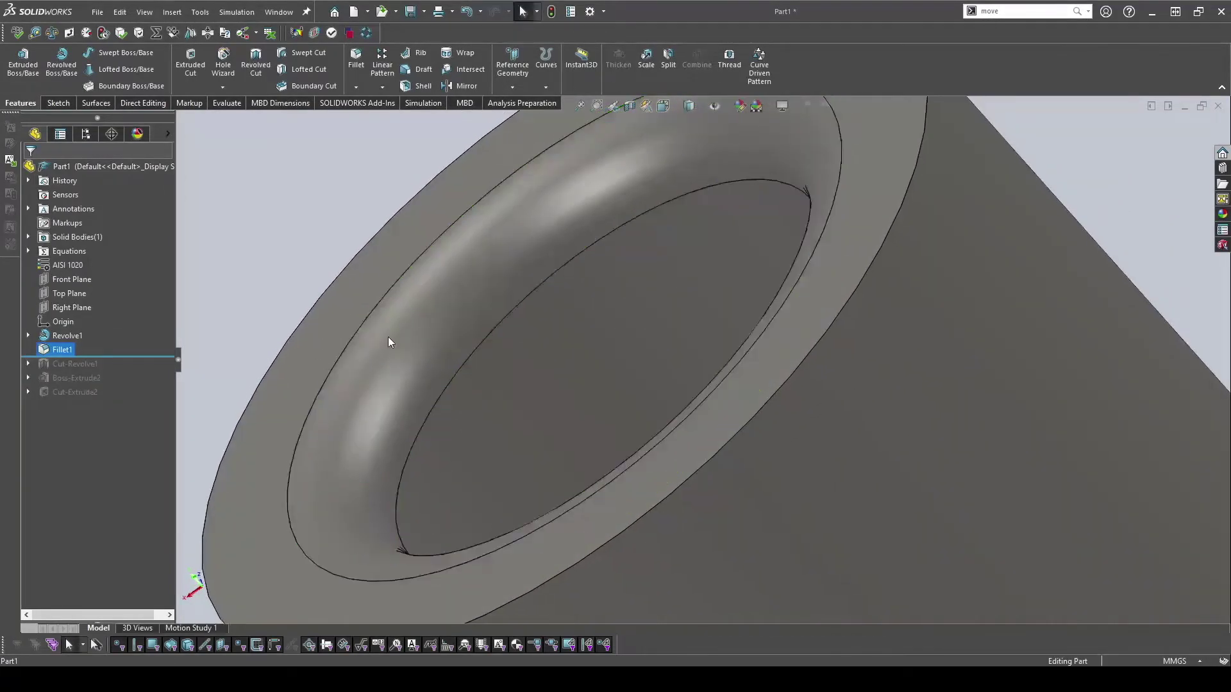
Edit the 10 mm fillet to add the outer top edge, the outer bottom edge and the lower inner circular edge.
left_click(62, 350)
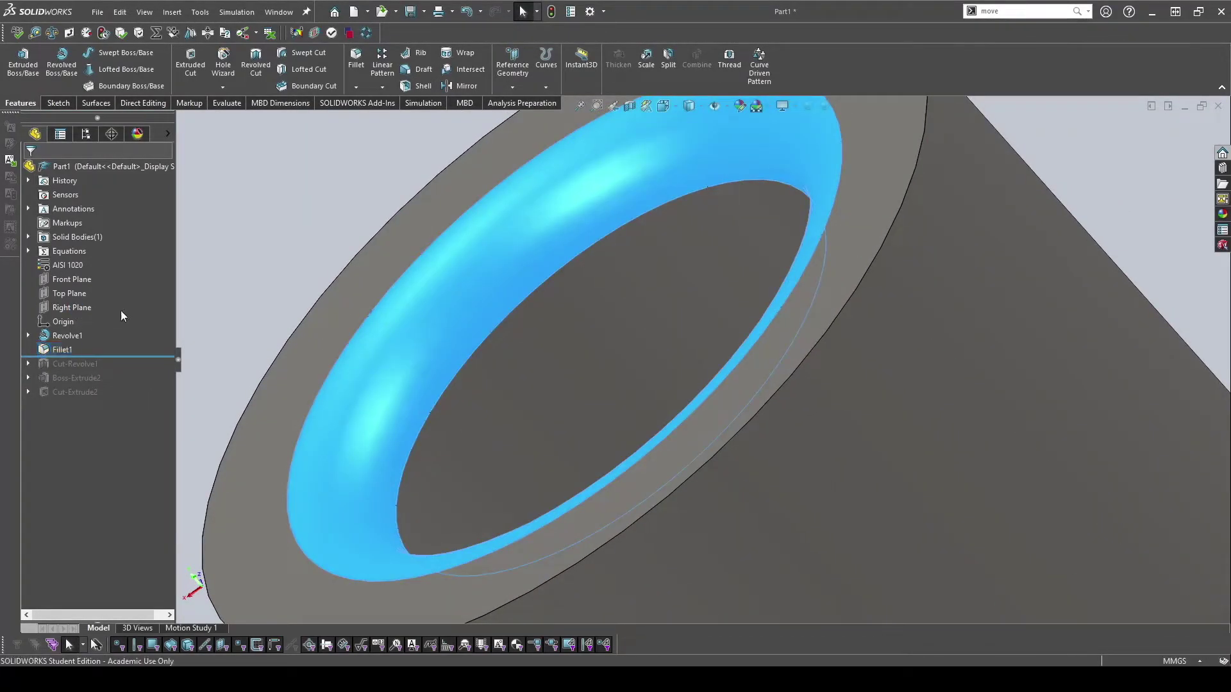
left_click(77, 331)
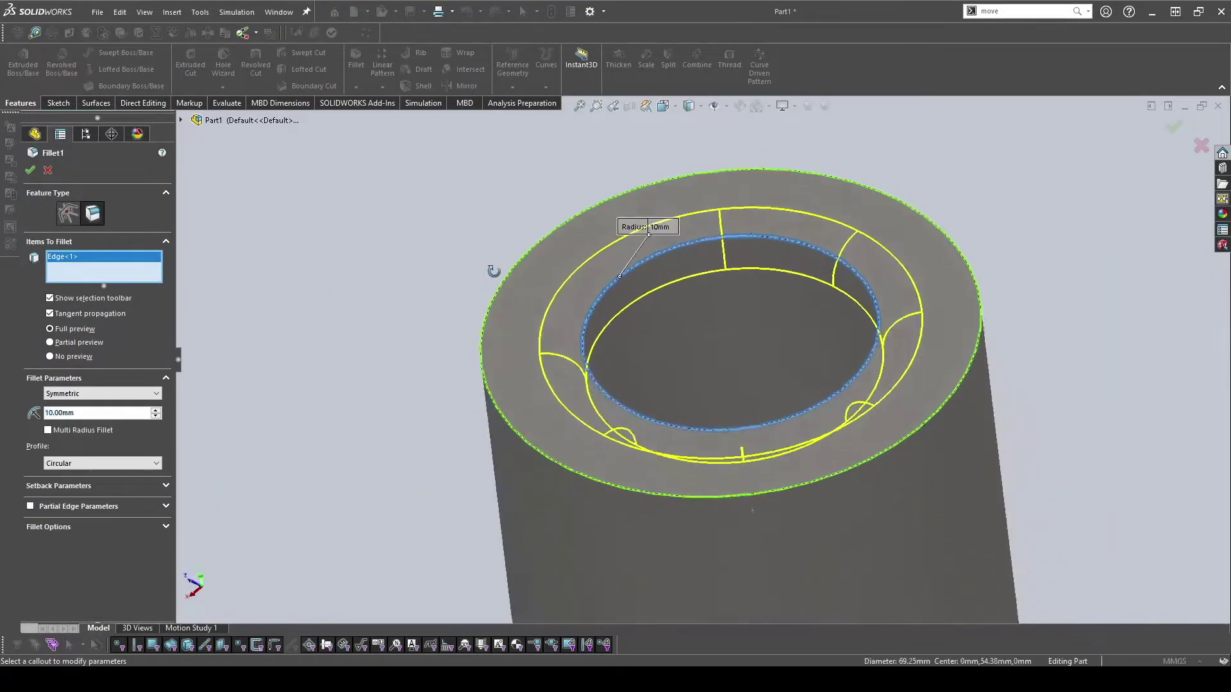
left_click(481, 343)
scroll(482, 345, "up", 5)
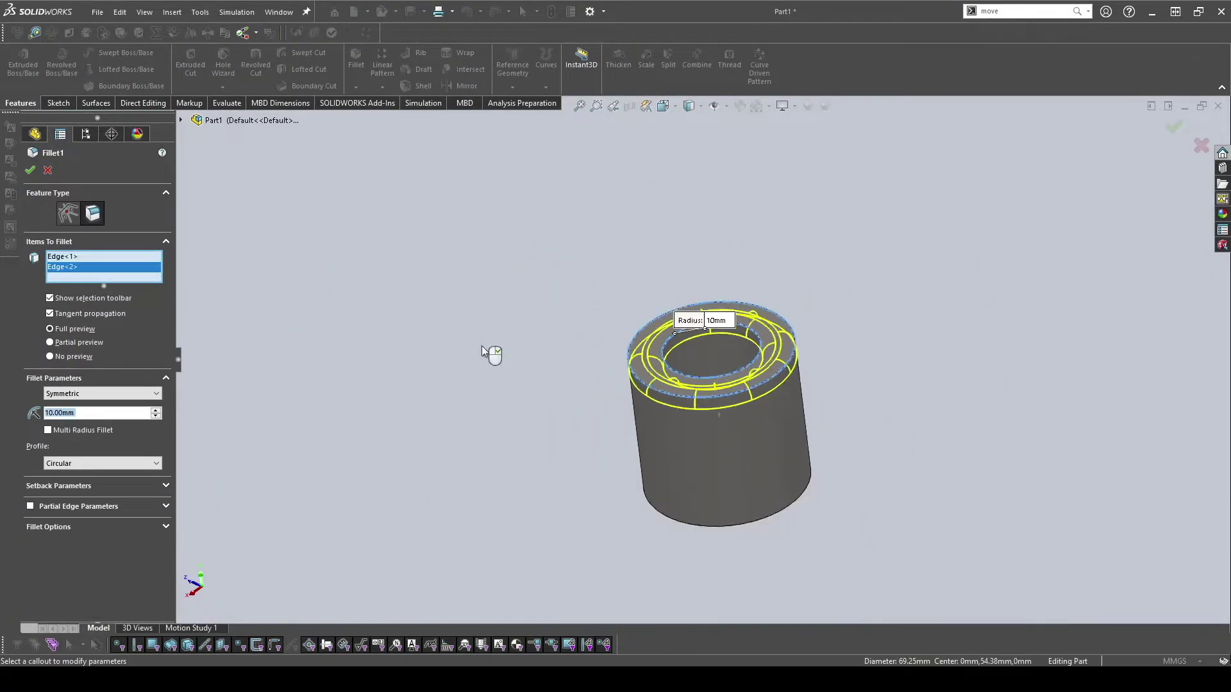
scroll(807, 510, "down", 8)
left_click(680, 418)
middle_click_drag(667, 359, 674, 341)
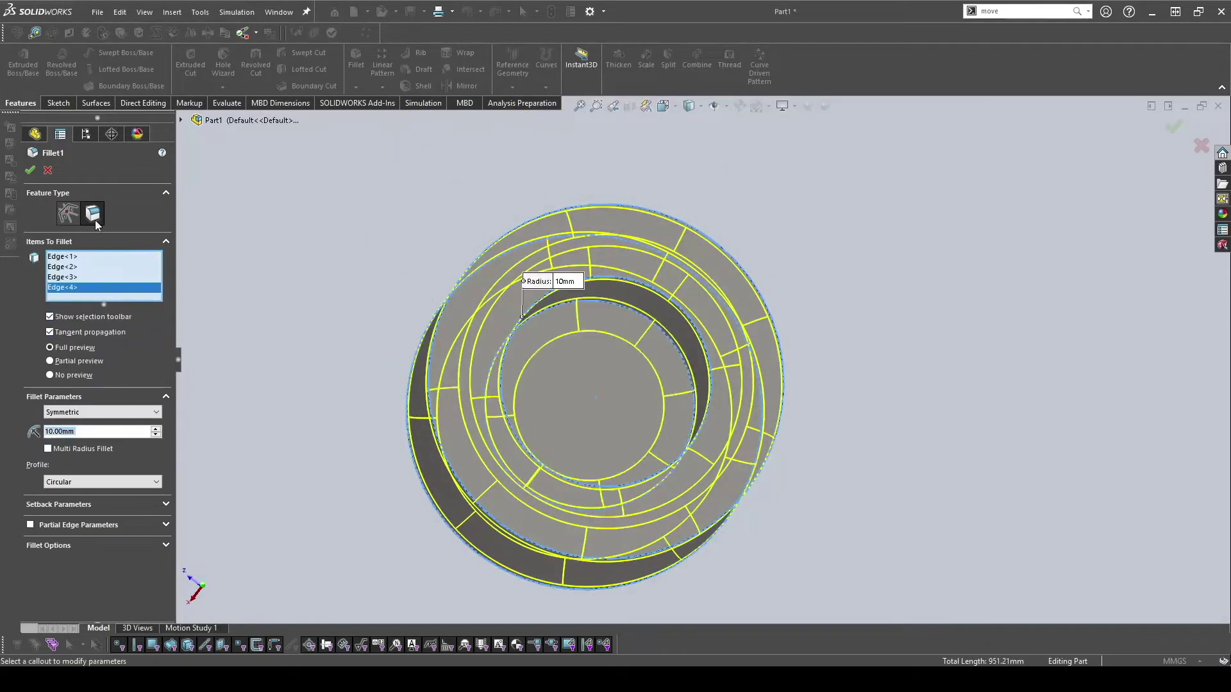
left_click(30, 170)
Edit the 10 mm fillet to remove the outer bottom edge and the lower inner circular edge from its selection.
middle_click_drag(618, 402, 654, 520)
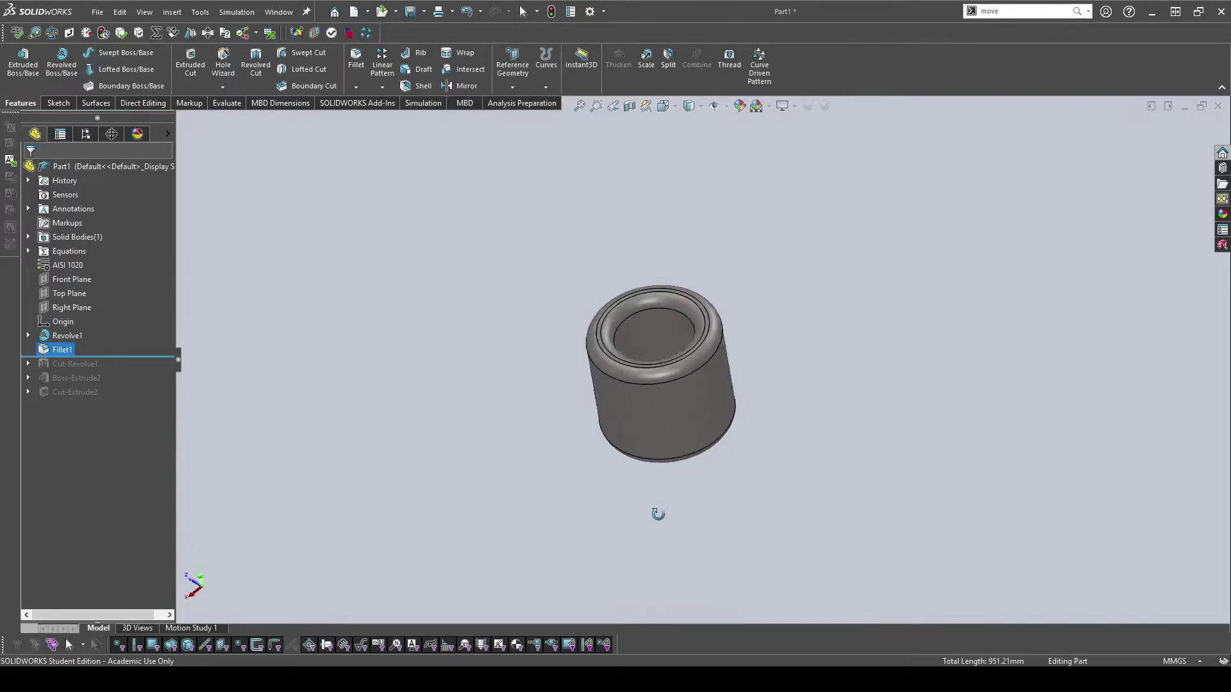
scroll(673, 304, "down", 5)
middle_click_drag(673, 304, 667, 360)
scroll(645, 434, "up", 5)
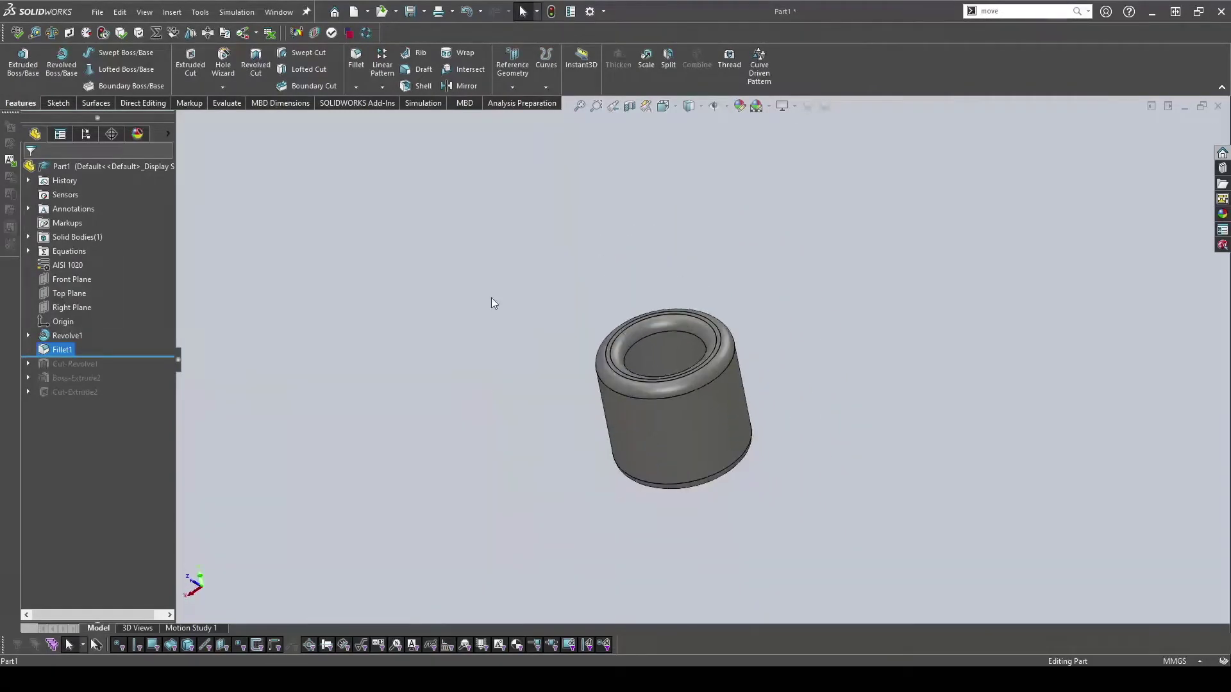
left_click(118, 337)
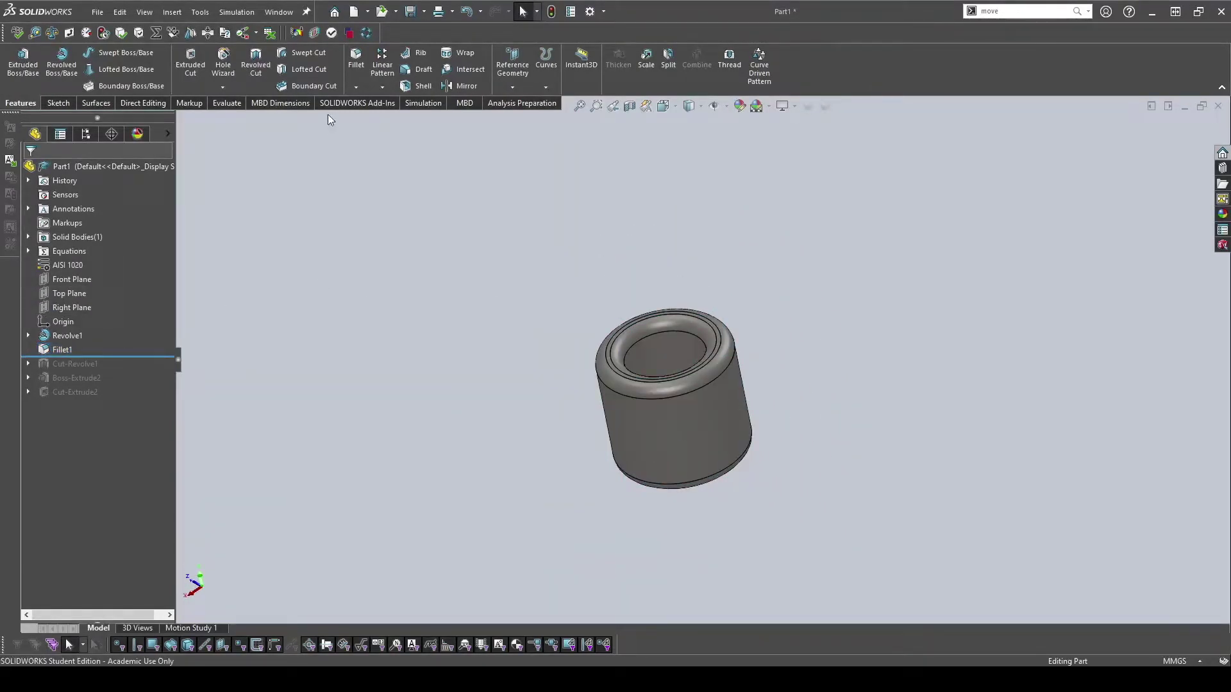
left_click(62, 349)
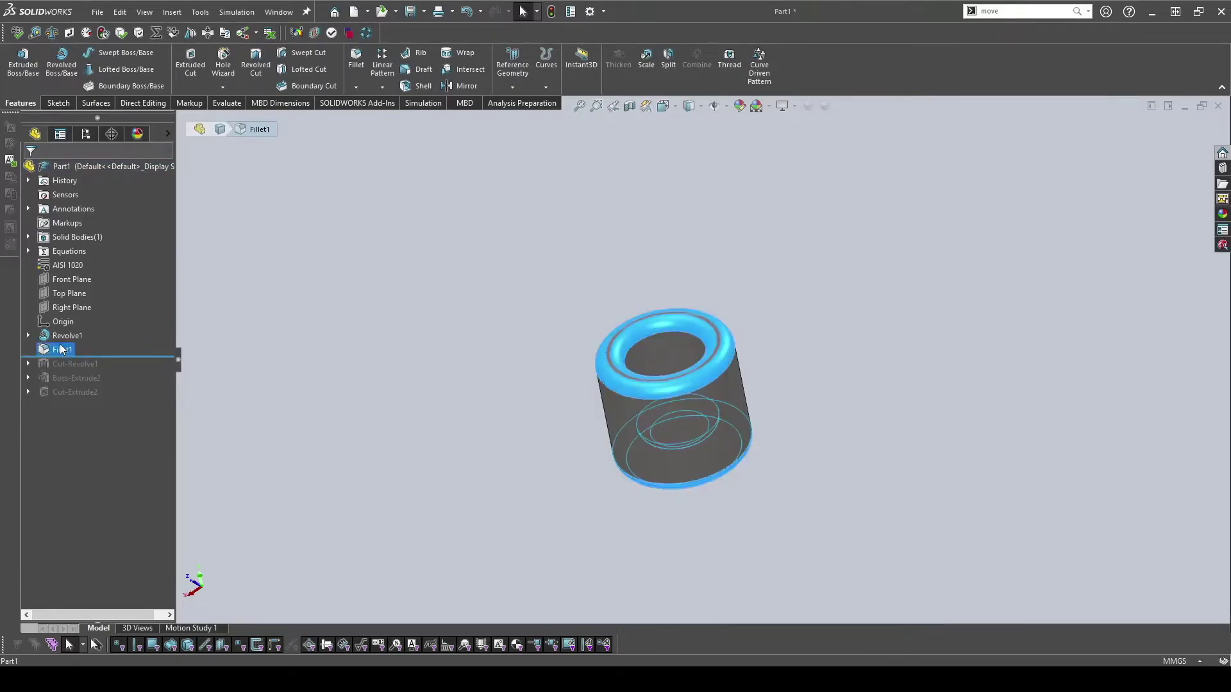
left_click(269, 160)
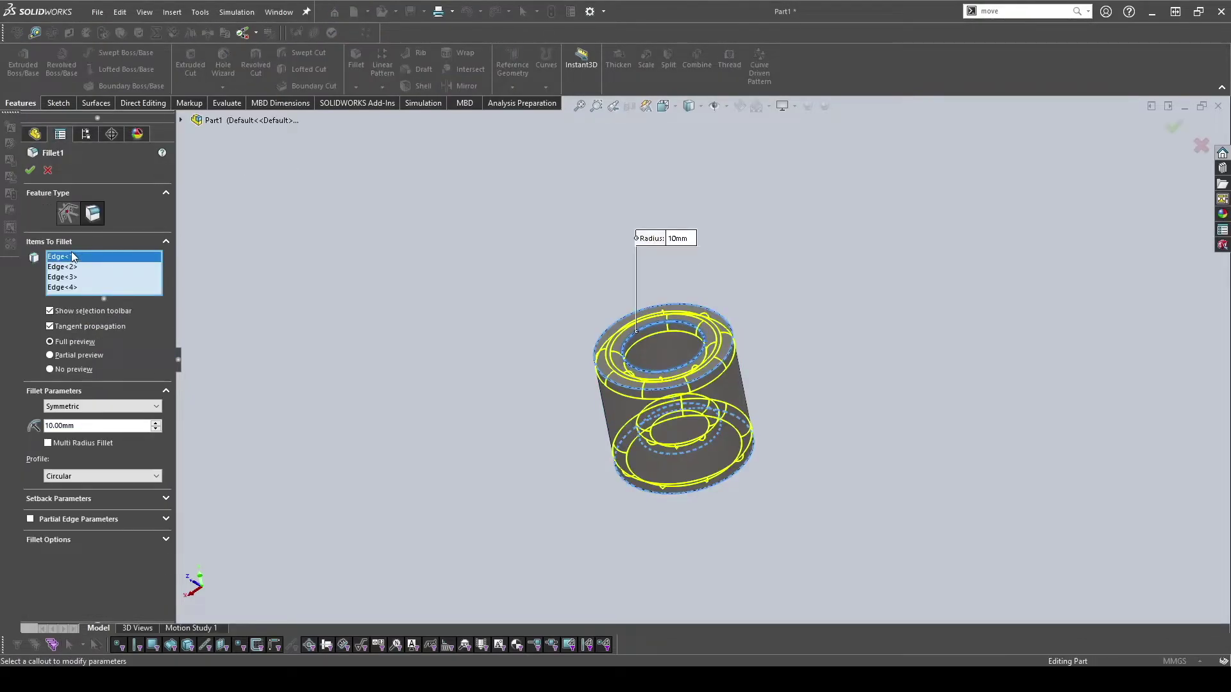
left_click(76, 286)
key("Delete")
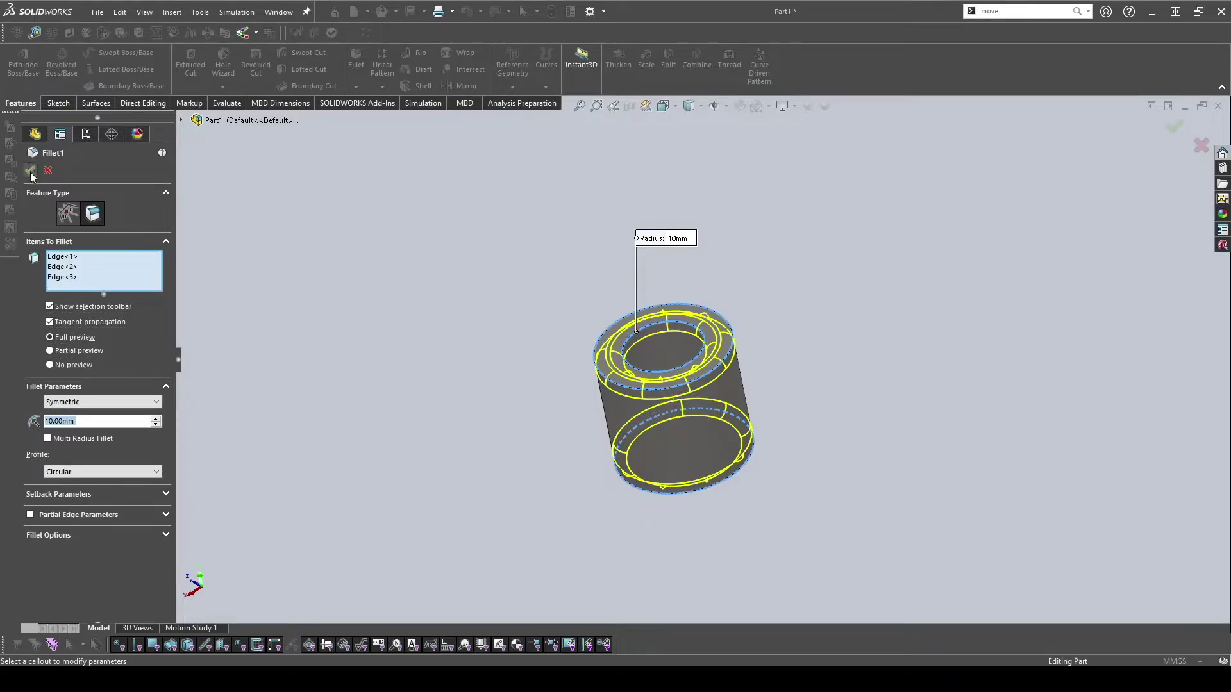
left_click(64, 277)
key("Delete")
left_click(30, 170)
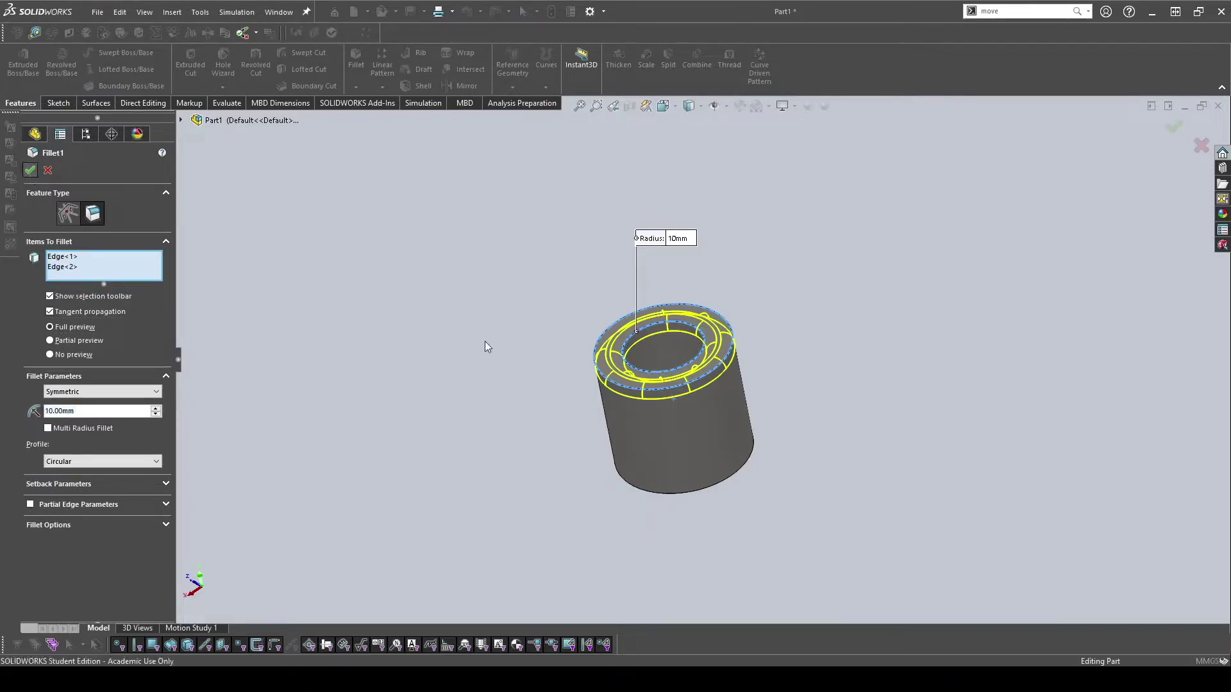
Chamfer the cylinder's outer bottom edge with a 10 mm distance at 45 degrees.
scroll(688, 329, "down", 5)
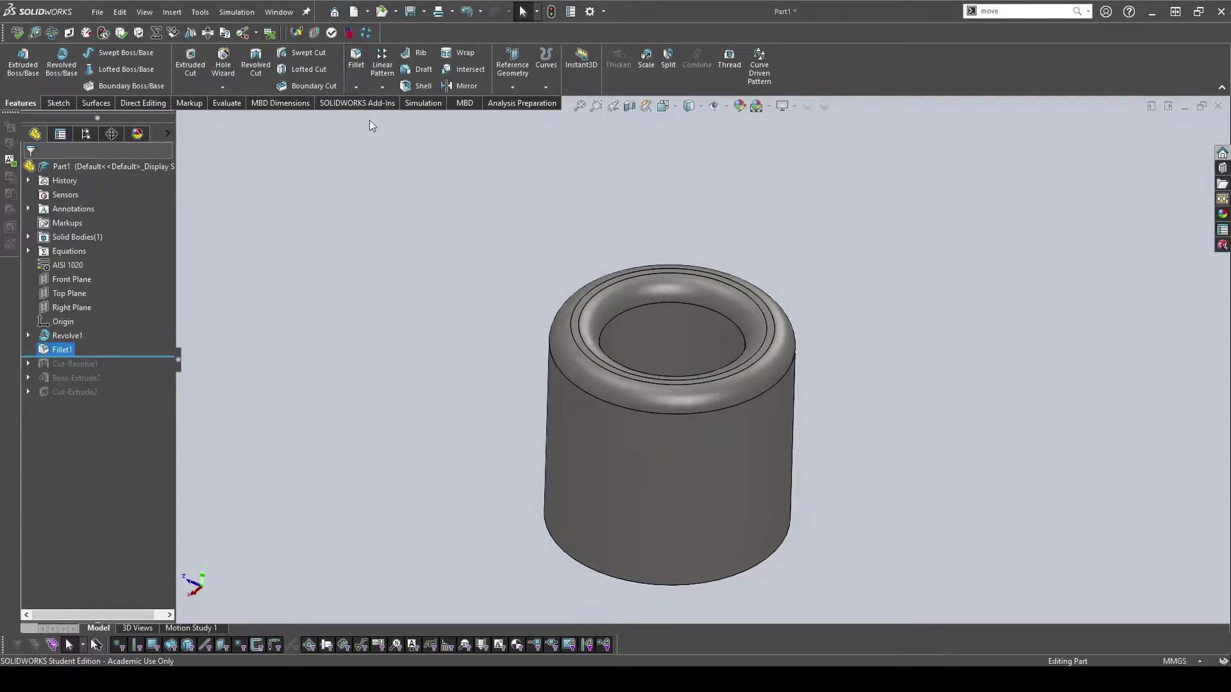
key("c")
middle_click_drag(688, 530, 675, 422)
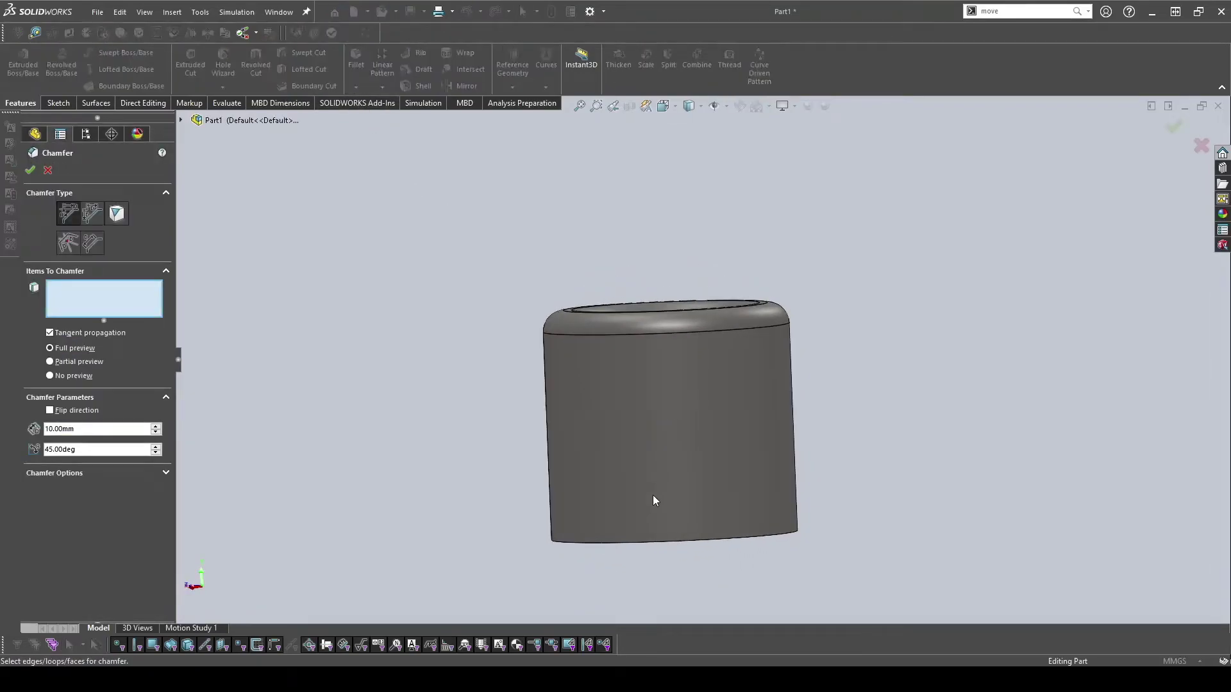
left_click(639, 540)
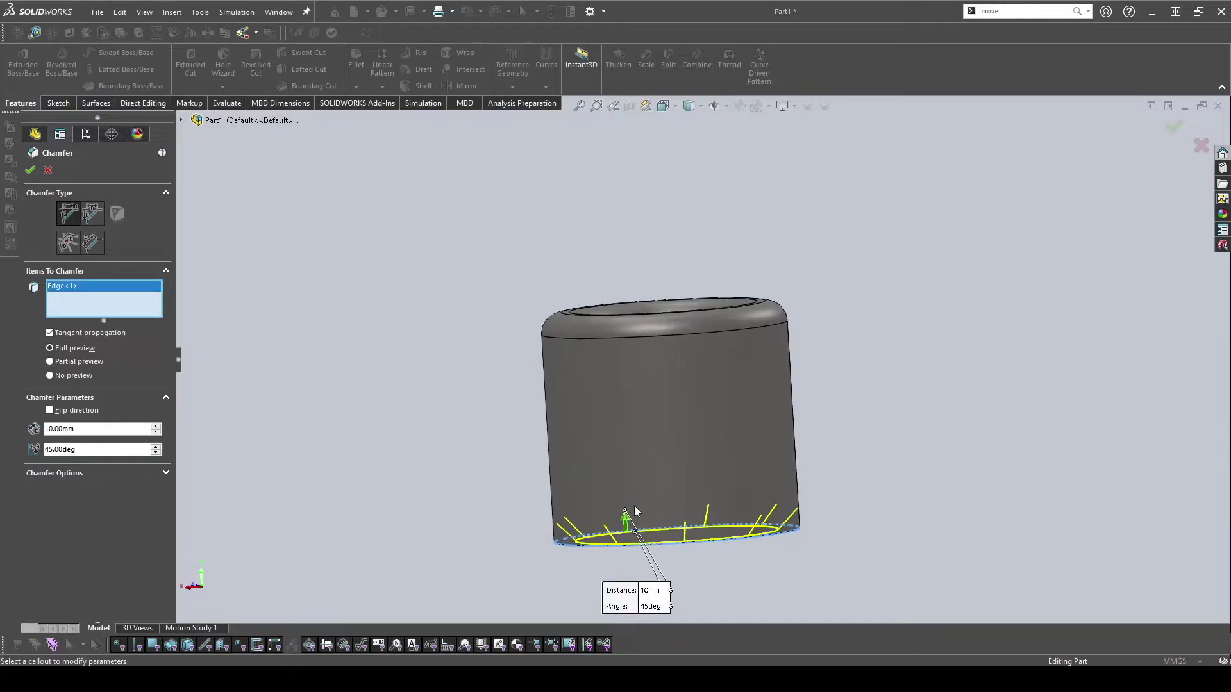
scroll(596, 543, "down", 3)
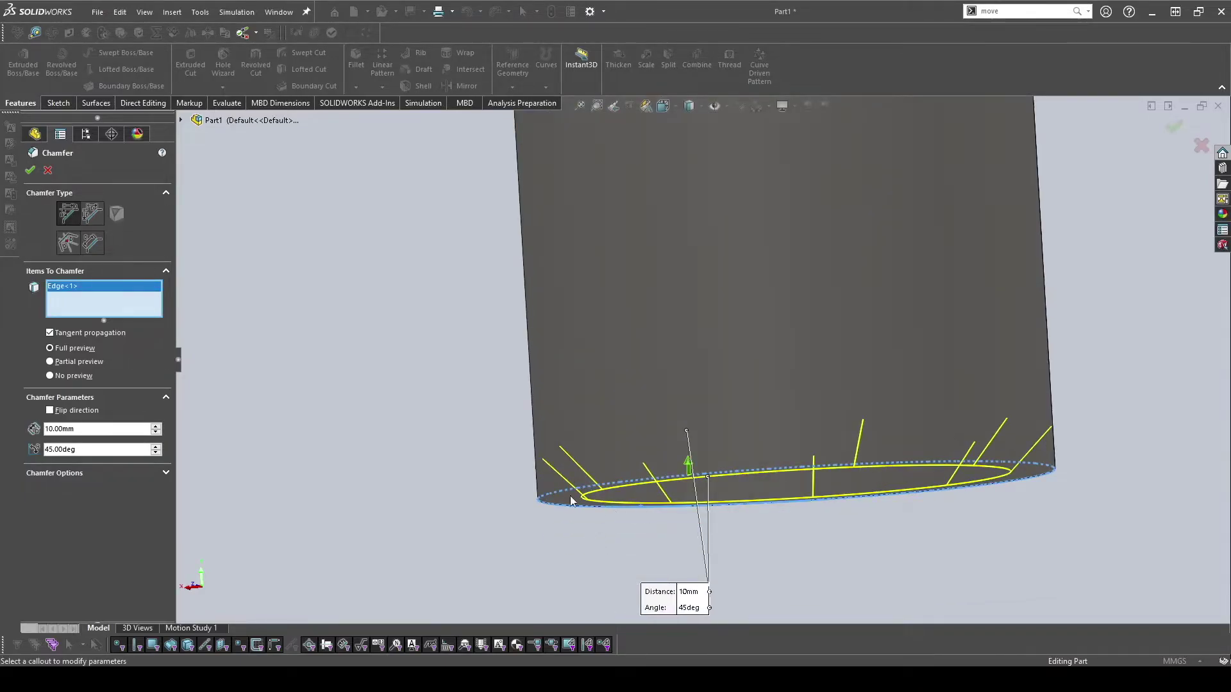
mouse_move(922, 461)
middle_mouse_down()
mouse_move(965, 498)
mouse_move(944, 470)
middle_mouse_up()
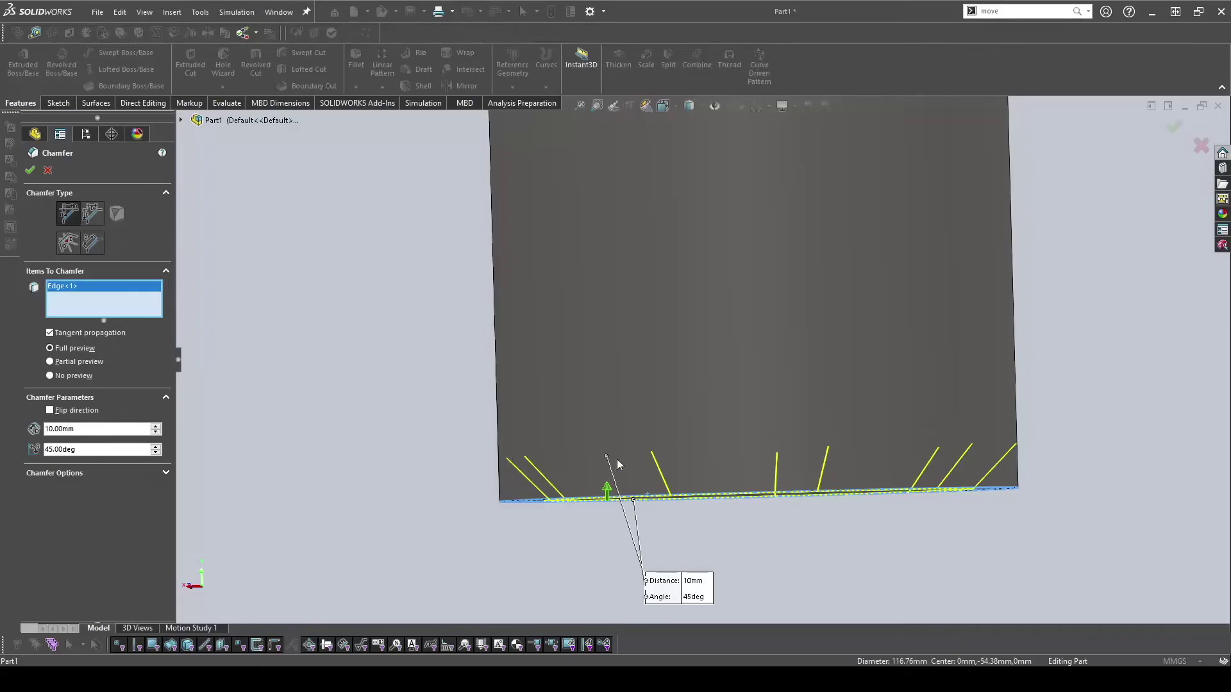
middle_click_drag(530, 427, 541, 463)
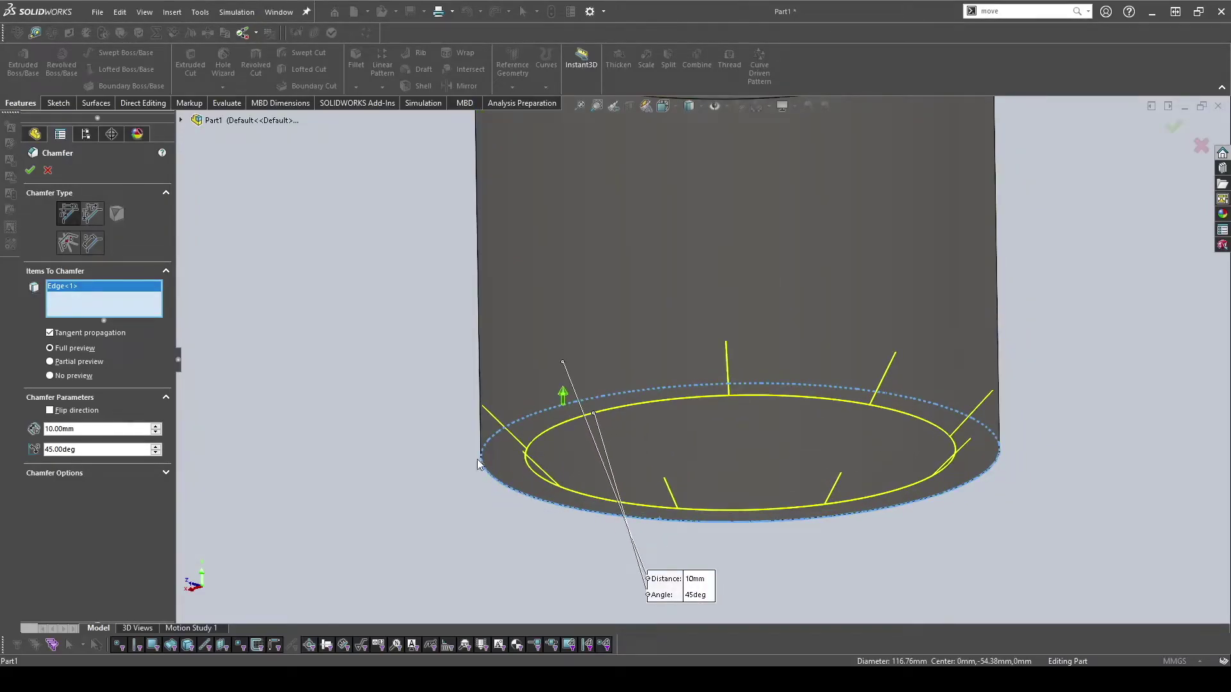
middle_click_drag(545, 508, 582, 524)
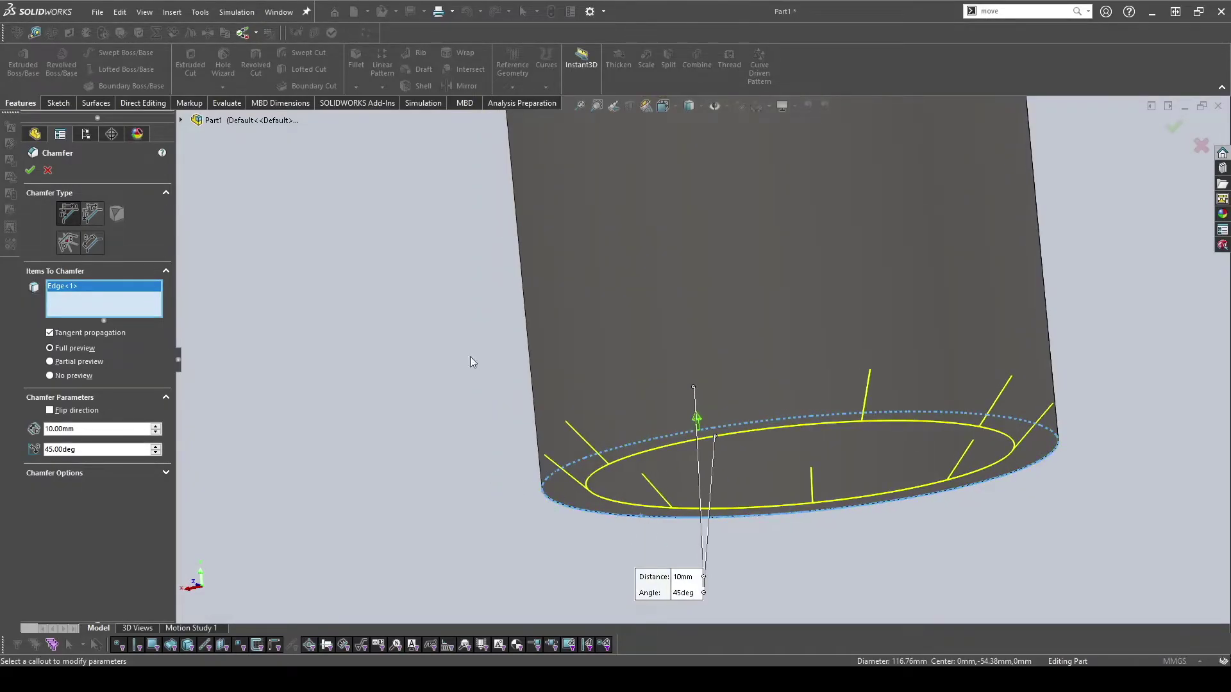
left_click(30, 170)
Examine the chamfered bottom edge in the right view and the filleted top from several angles.
middle_click_drag(580, 500, 843, 573)
key("space")
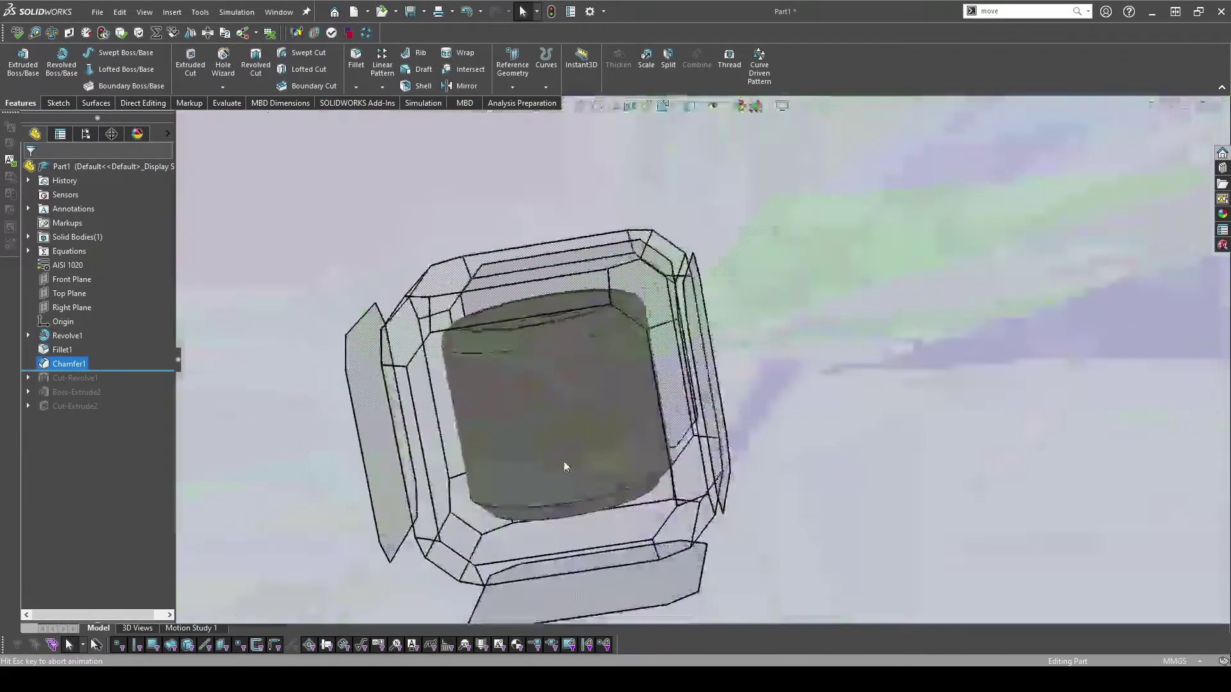
left_click(588, 473)
scroll(641, 593, "down", 2)
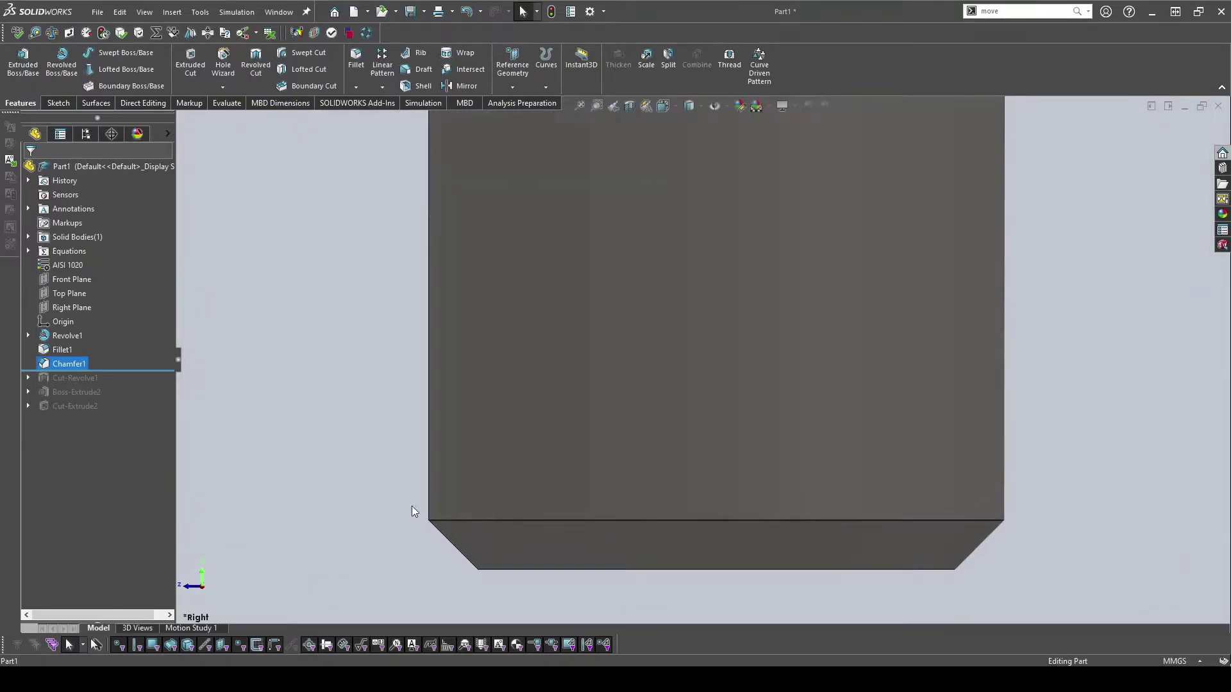
middle_click_drag(563, 544, 672, 268)
scroll(648, 544, "up", 4)
scroll(674, 282, "down", 3)
scroll(675, 295, "up", 3)
middle_click_drag(670, 350, 643, 311)
left_click(410, 203)
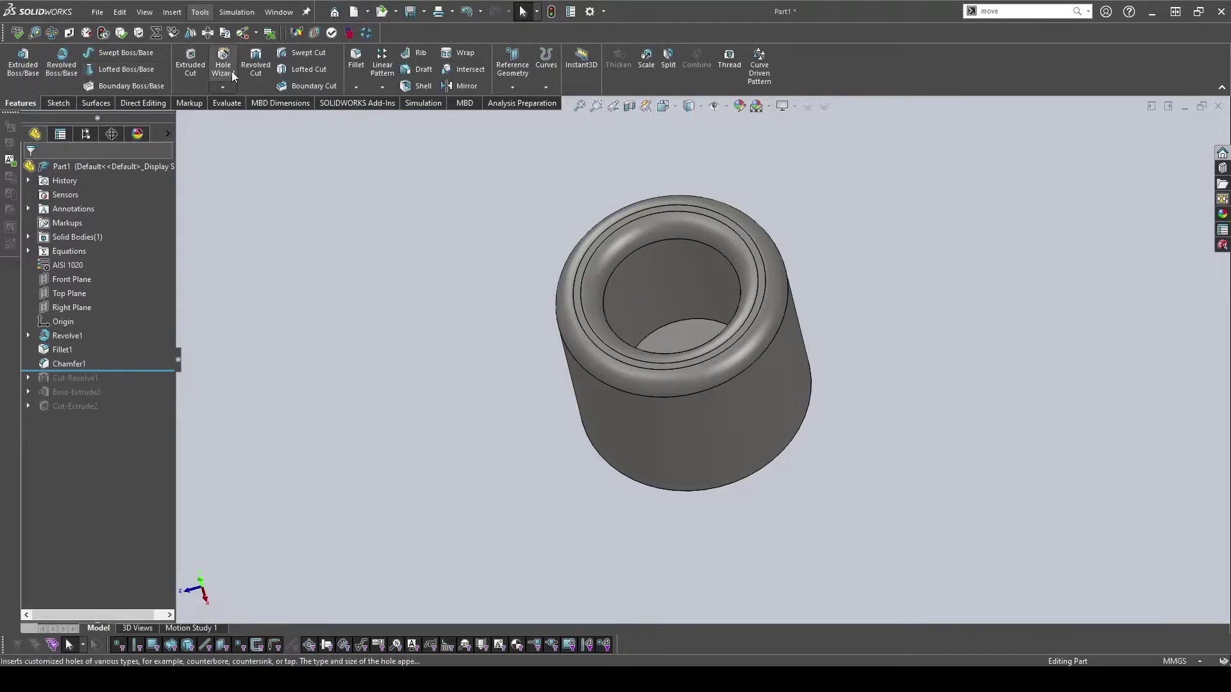
middle_click_drag(563, 269, 701, 273)
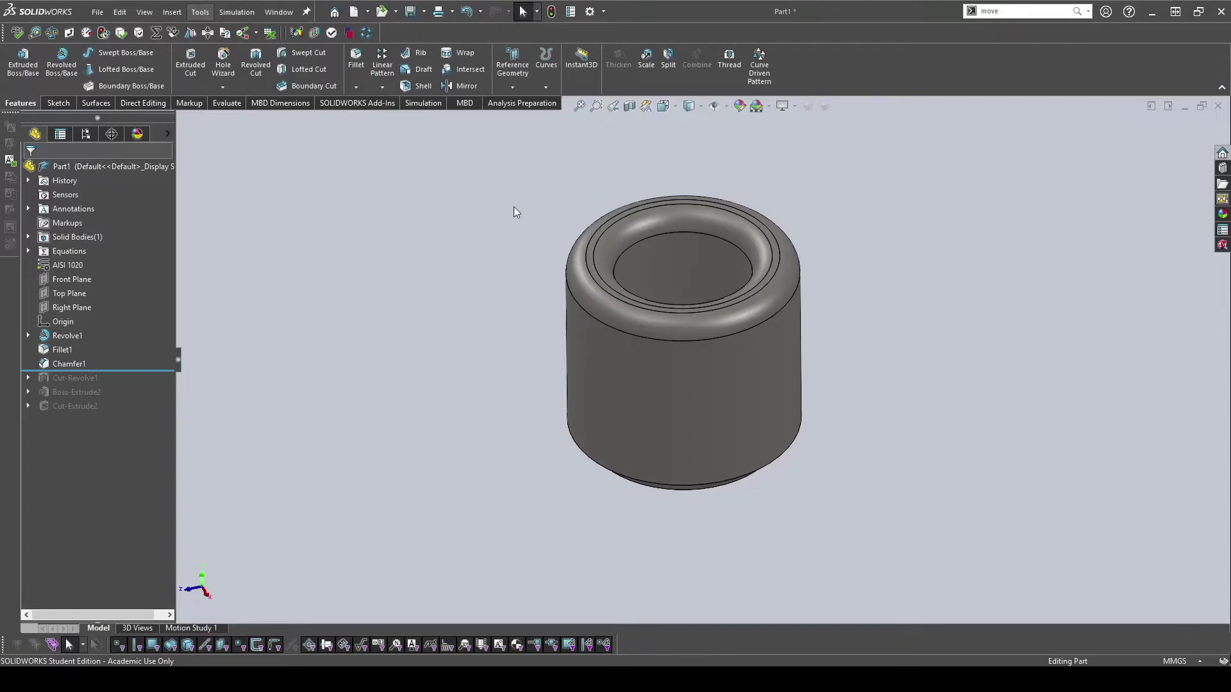
middle_click_drag(574, 230, 454, 164)
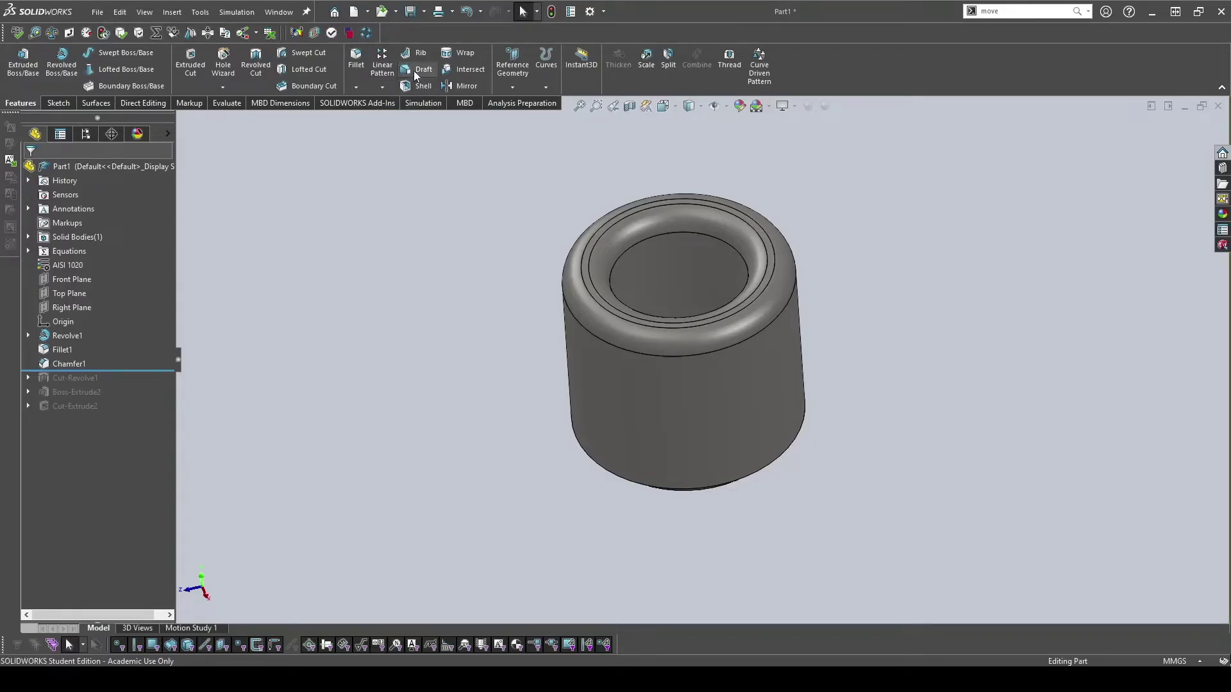
Sketch a circle of about 16.7 mm radius centred on the origin on the Front Plane.
left_click(58, 103)
left_click(18, 64)
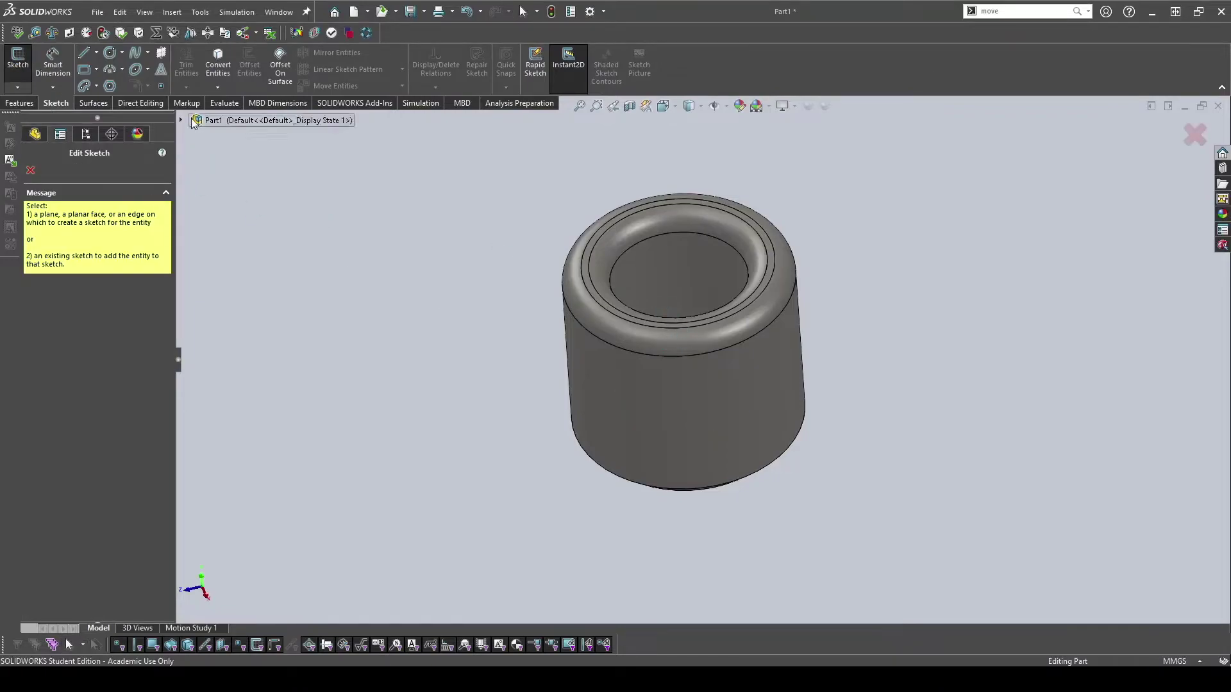
left_click(227, 233)
left_click(110, 52)
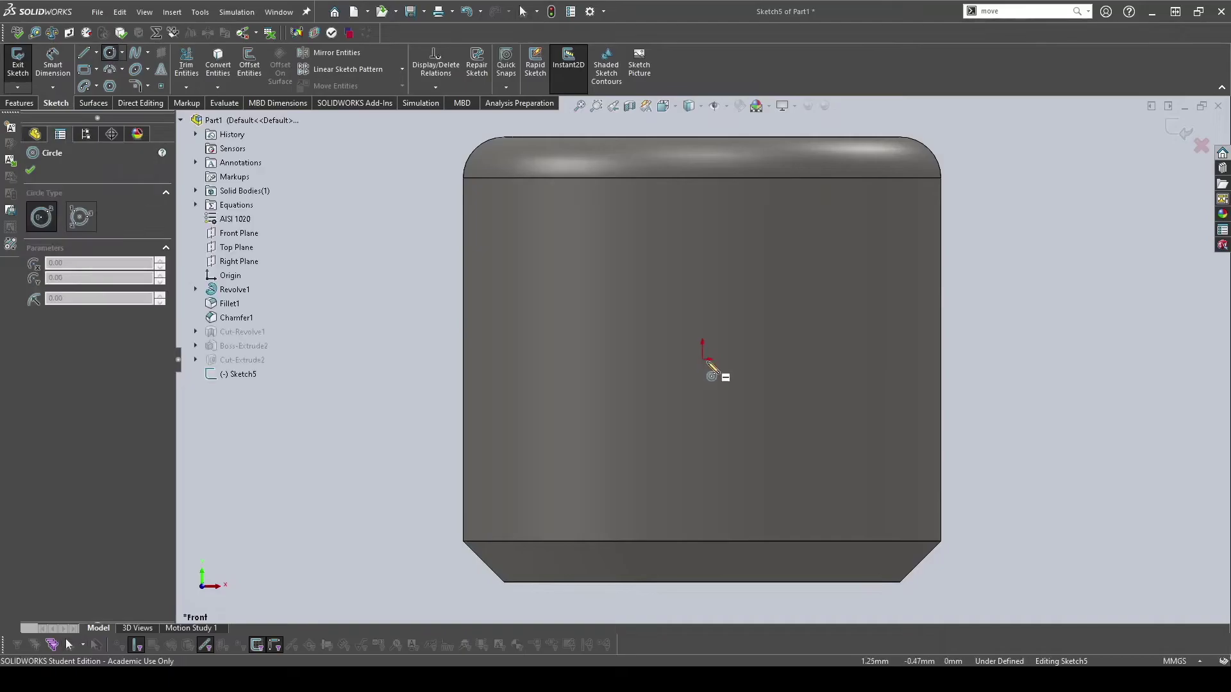
left_click_drag(702, 359, 770, 339)
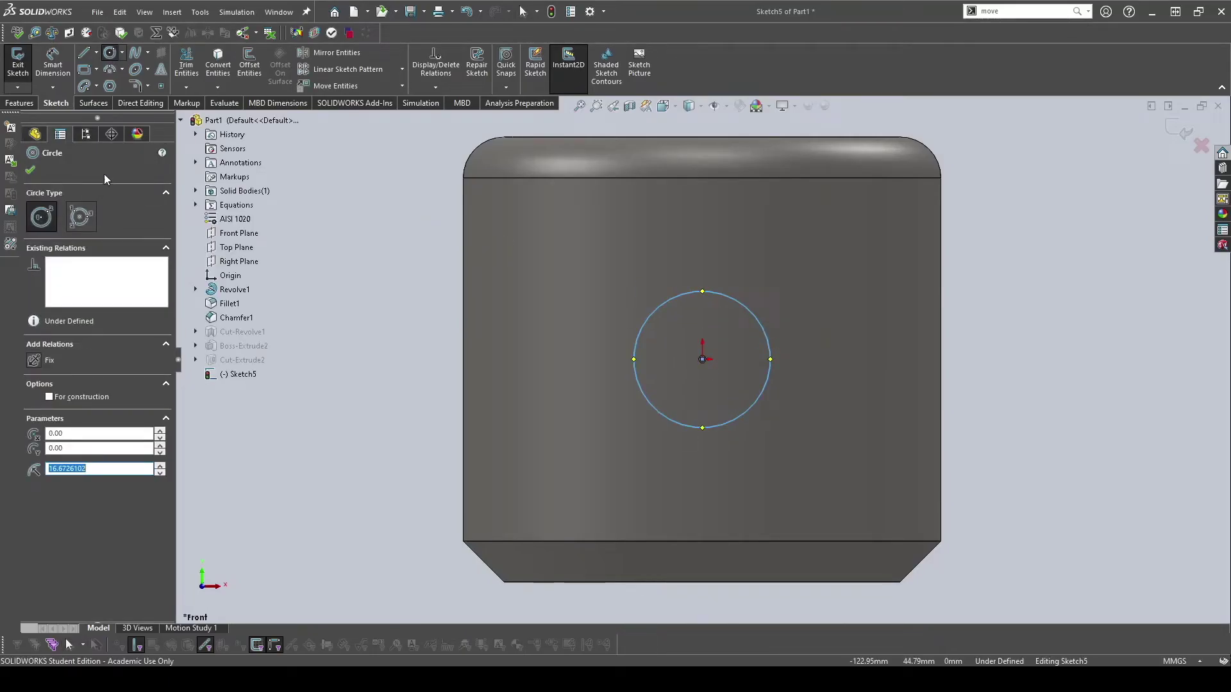
Extrude-cut the circle through all in both directions to make a cross hole through both cylinder walls.
left_click(29, 103)
left_click(190, 63)
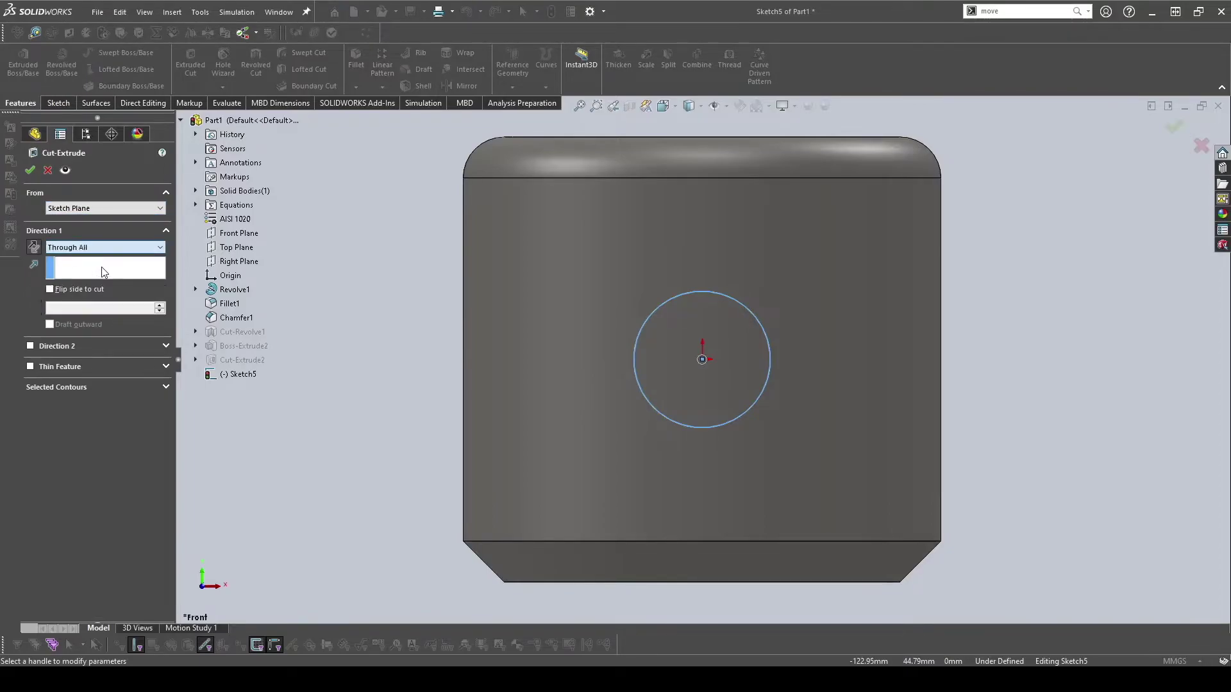
left_click(88, 244)
left_click(100, 270)
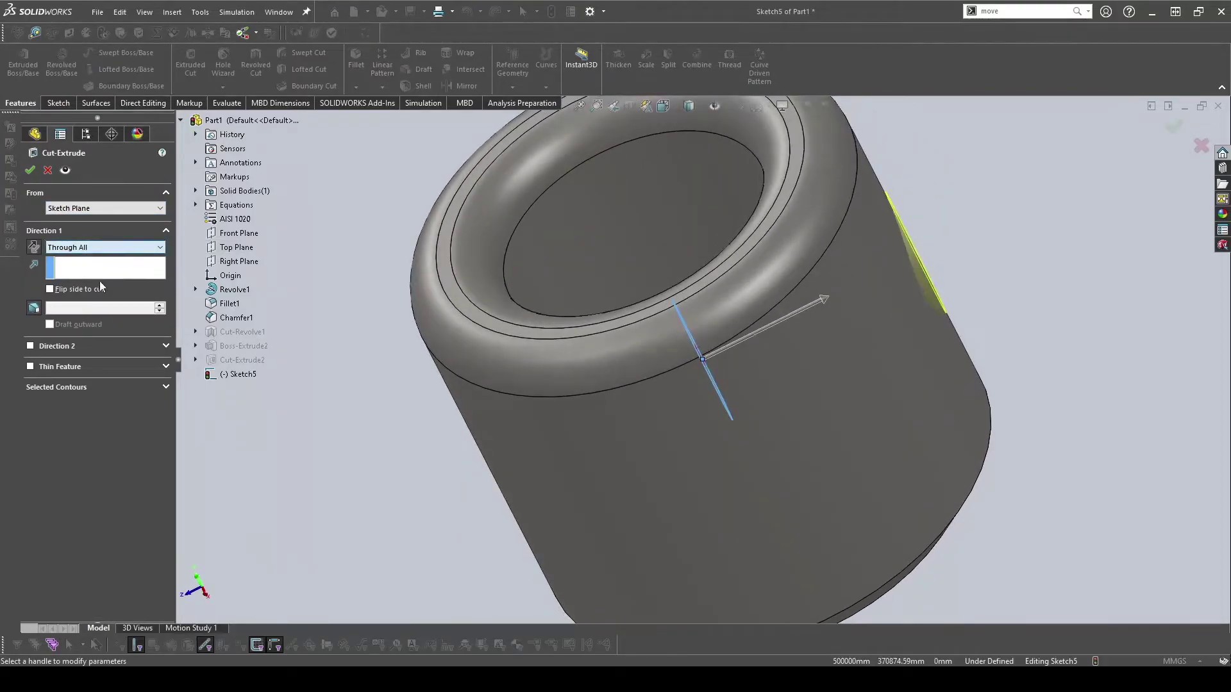
left_click(30, 346)
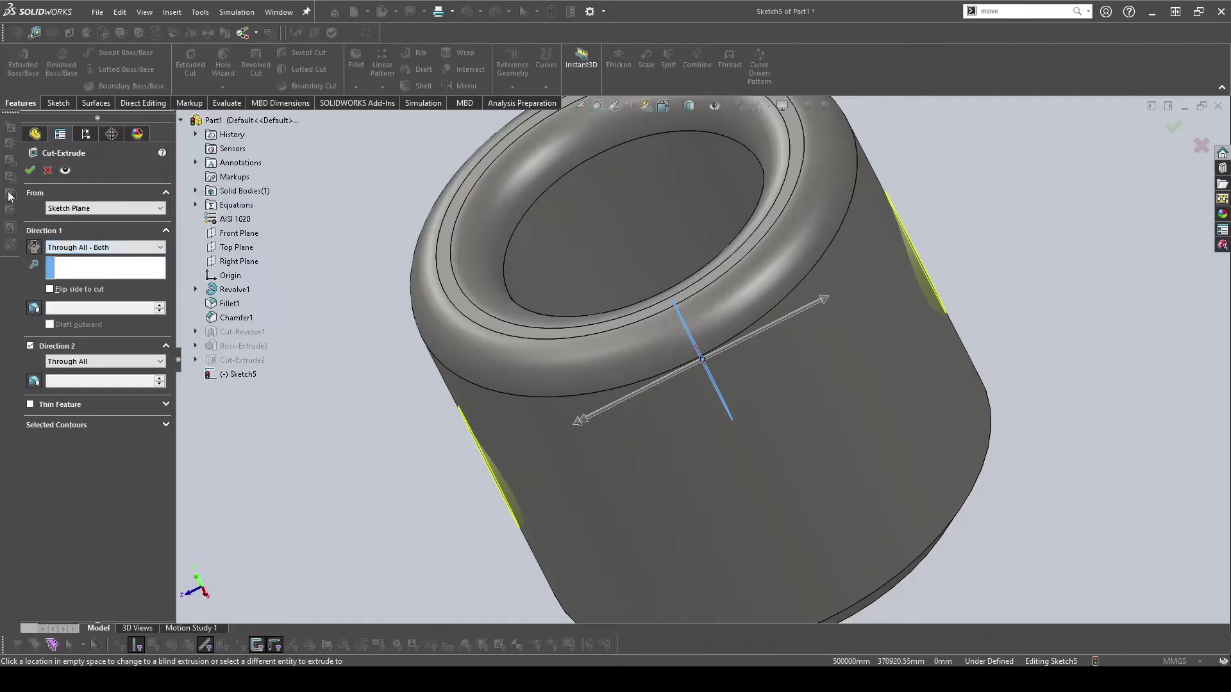
left_click(29, 170)
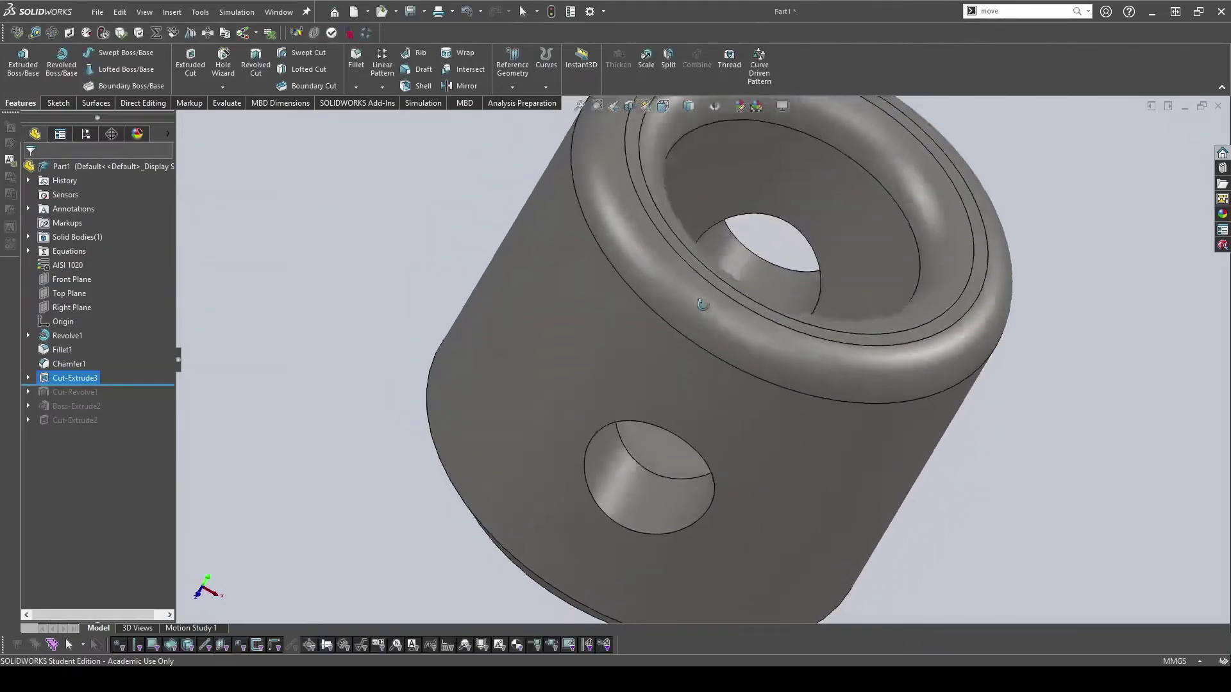
scroll(728, 310, "up", 3)
middle_click_drag(728, 311, 620, 159)
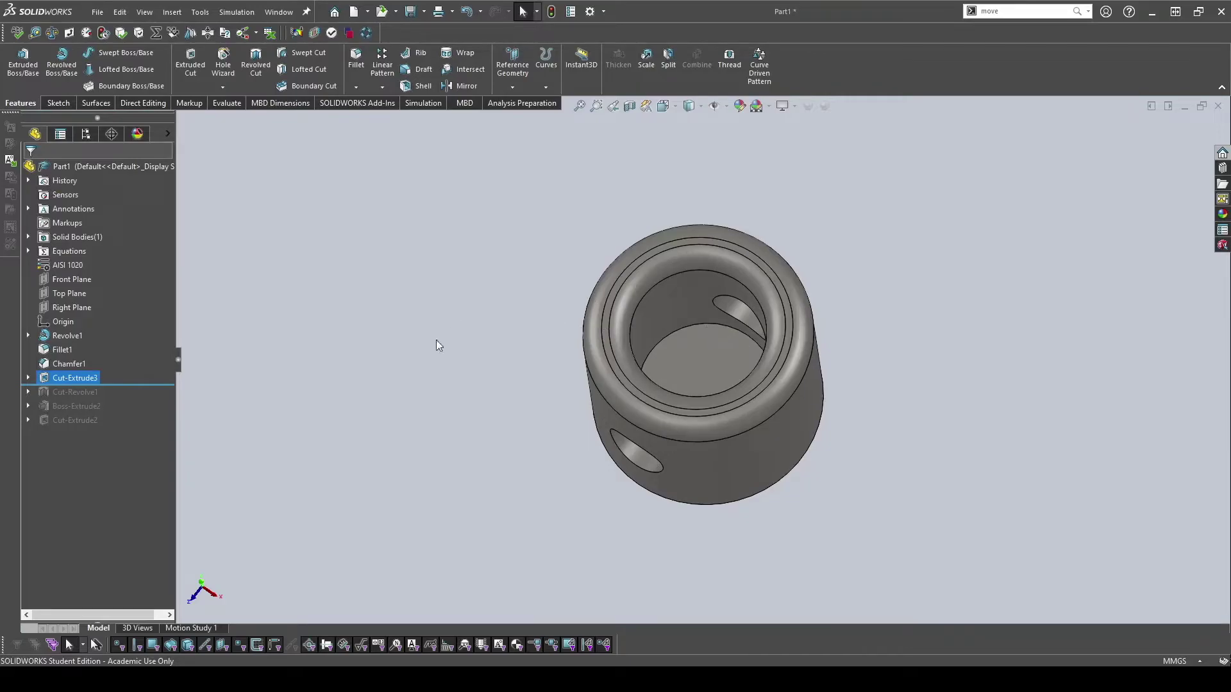
key("Escape")
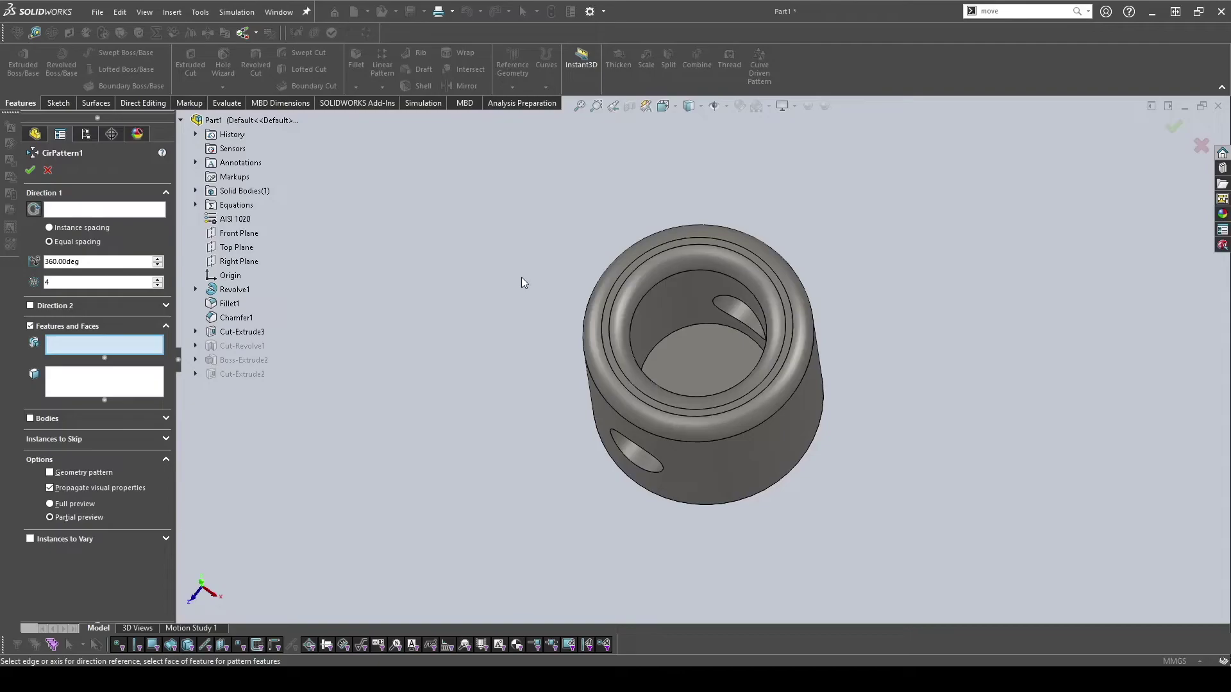
left_click(57, 103)
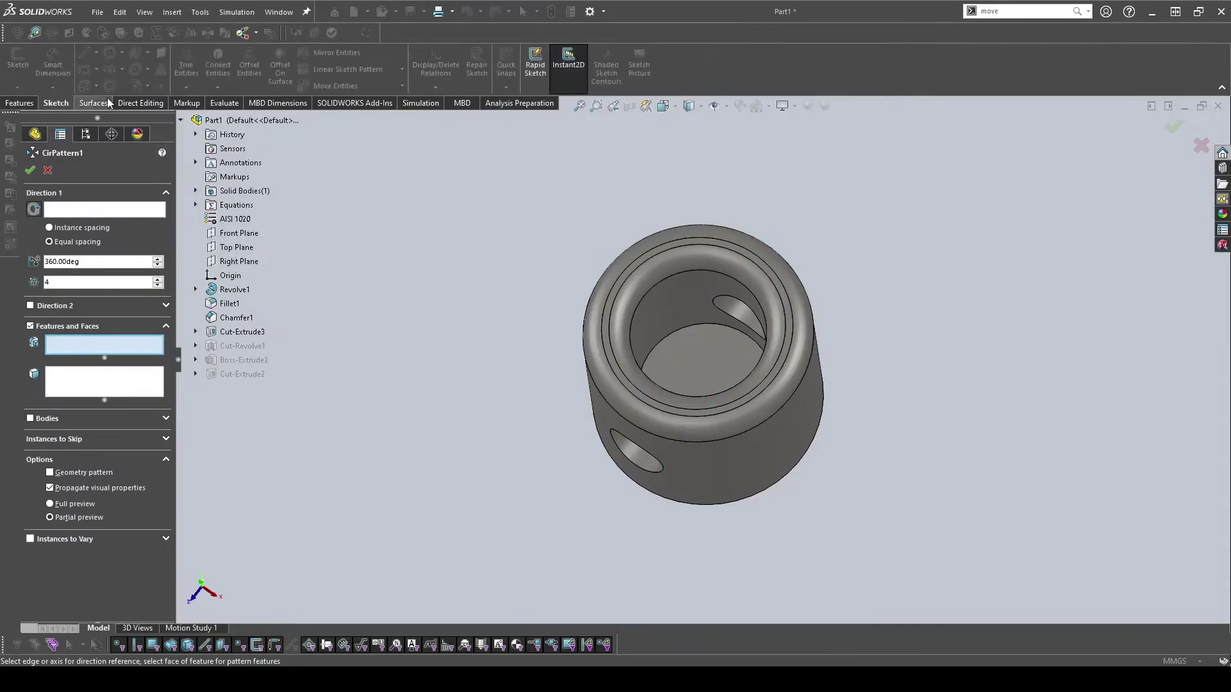
left_click(19, 103)
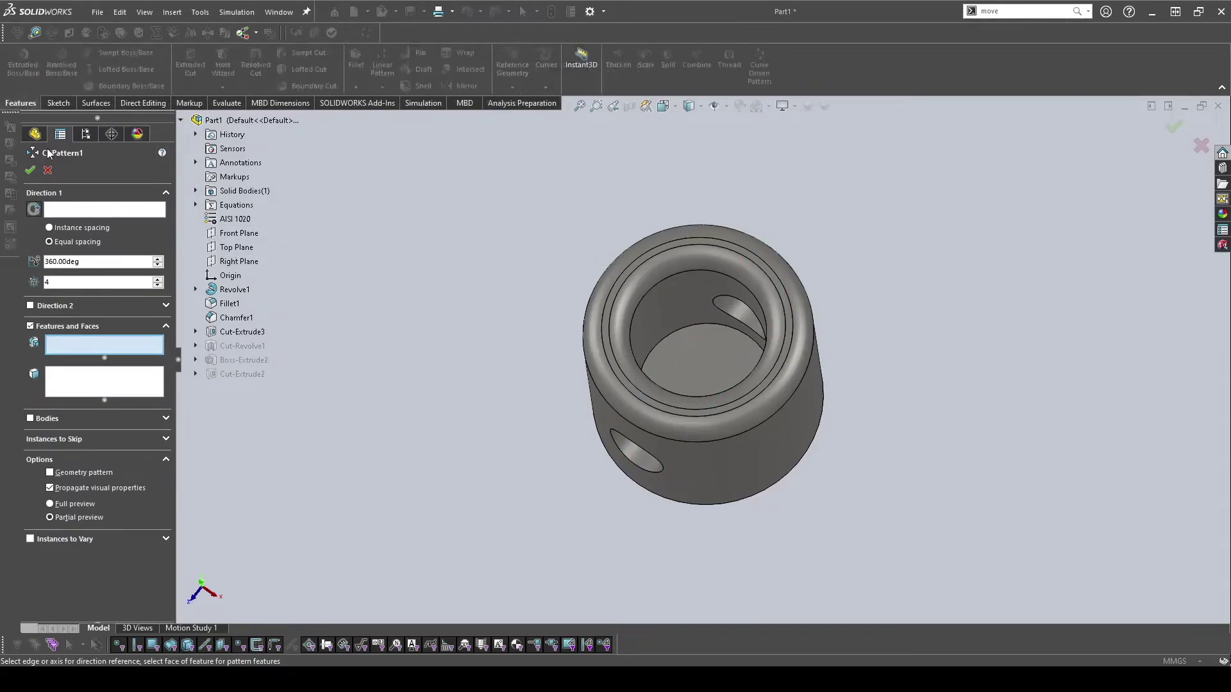
left_click(47, 170)
Start a circular pattern with the cylinder's vertical central temporary axis as the rotation axis.
left_click(382, 88)
left_click(413, 118)
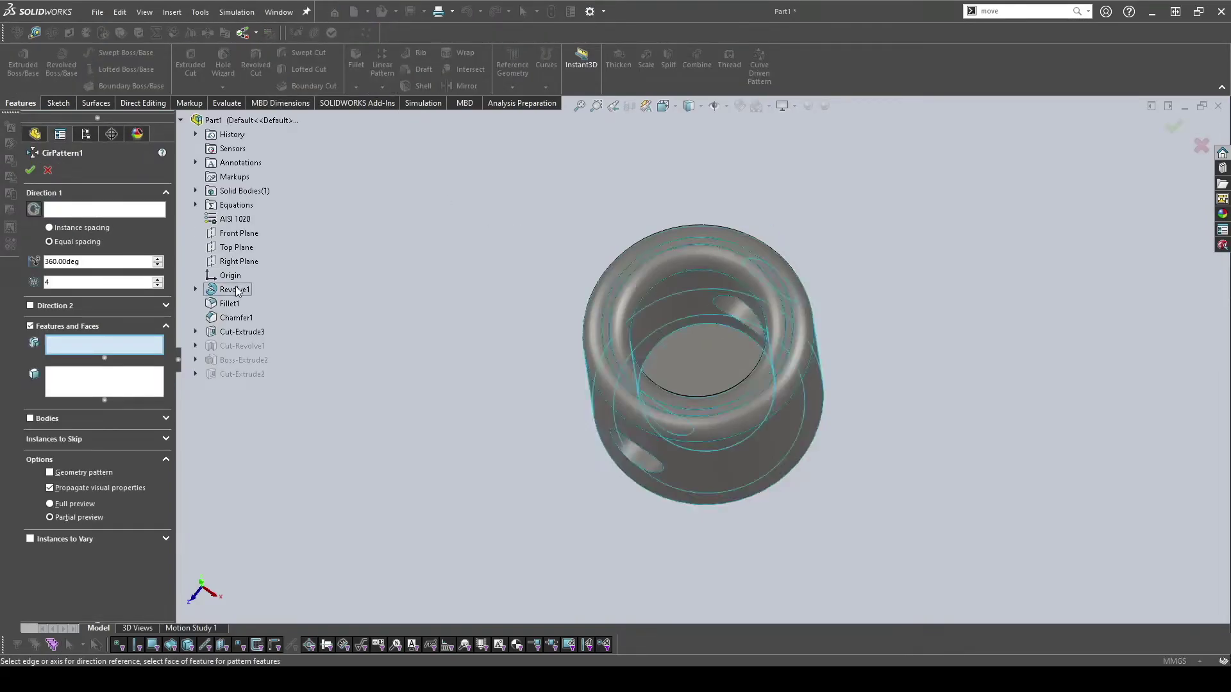
left_click(72, 212)
middle_click_drag(379, 319, 723, 455)
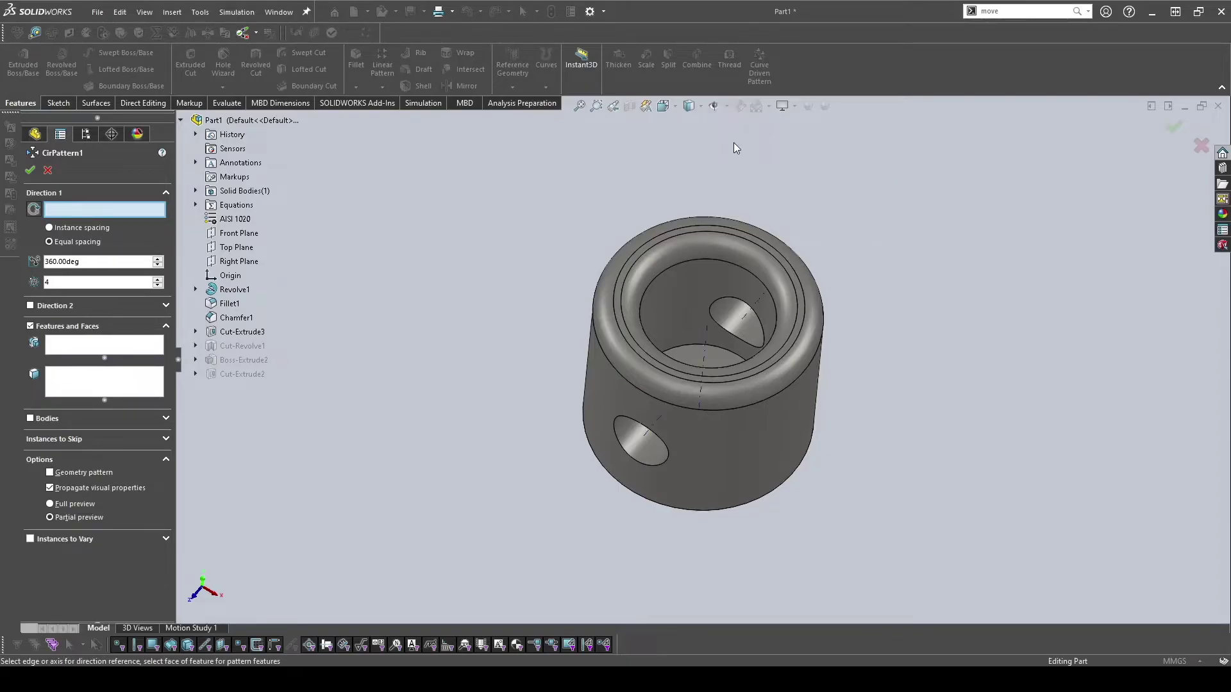
scroll(710, 358, "down", 4)
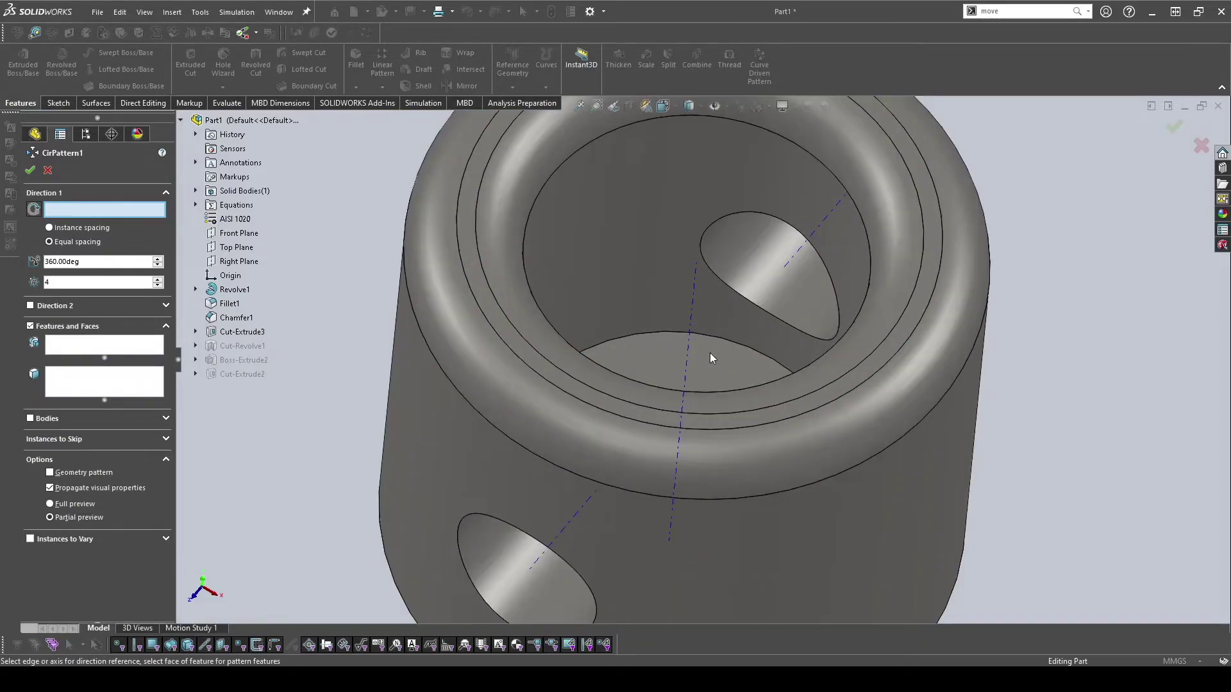
left_click(690, 309)
middle_click_drag(693, 309, 925, 456)
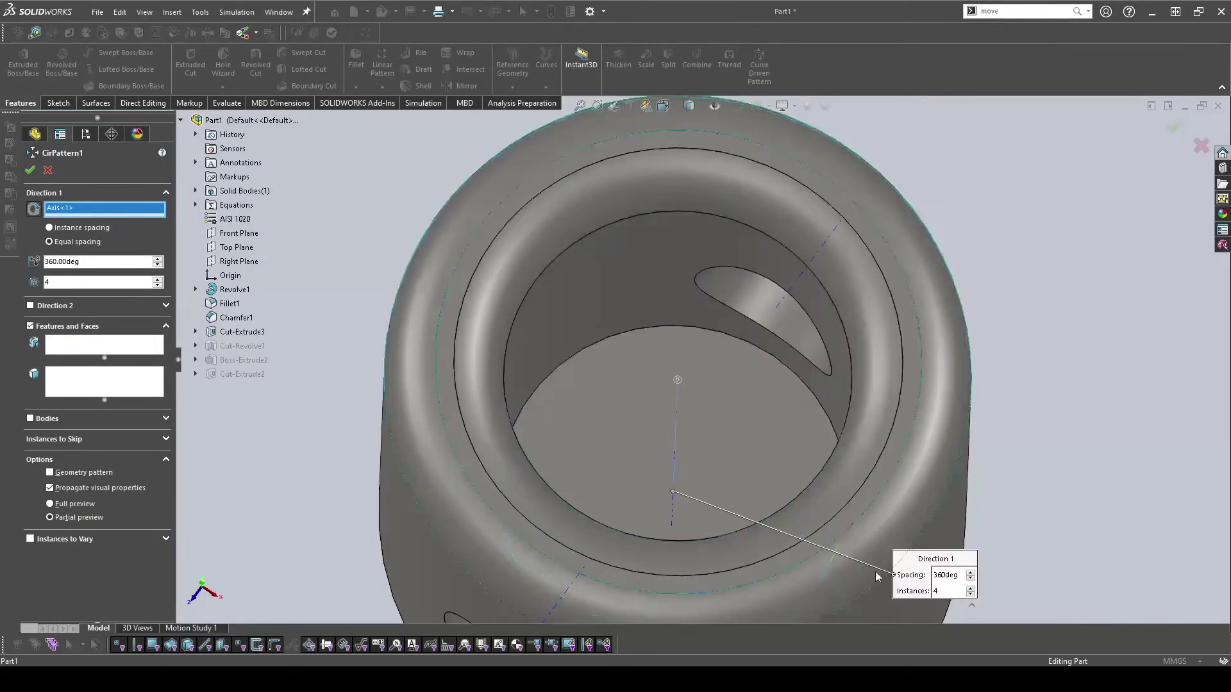
scroll(507, 387, "up", 5)
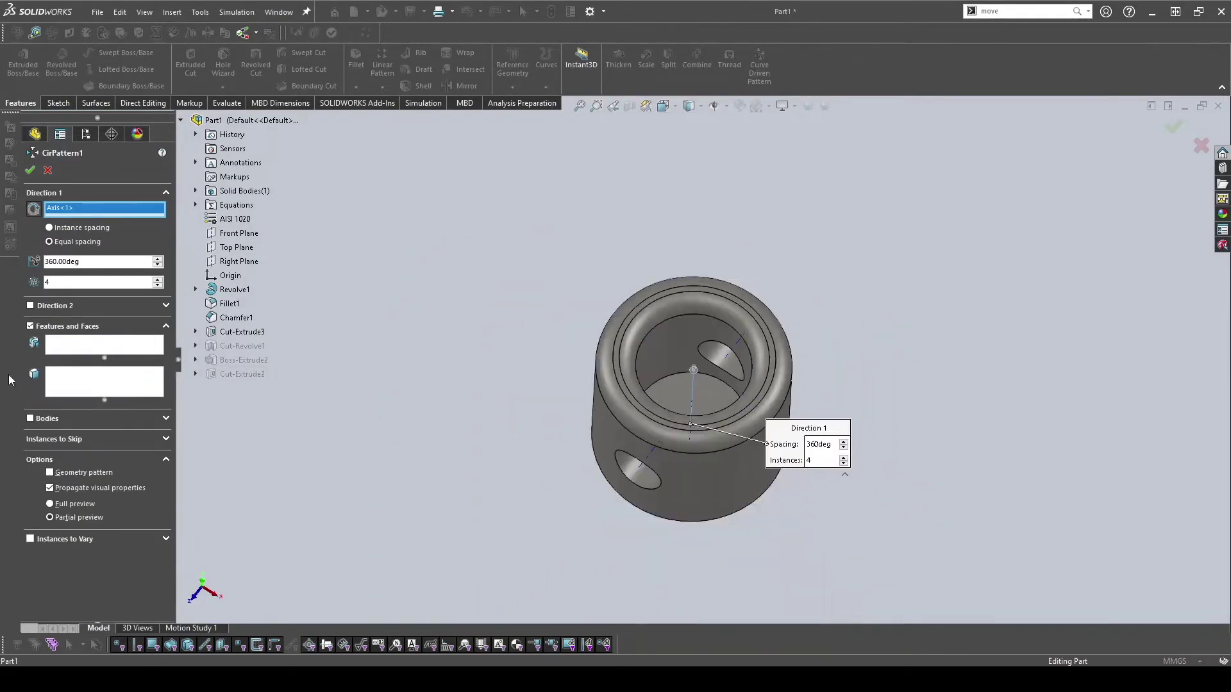
Pattern the cross-hole cut around the axis with 6 equally spaced instances over 360 degrees.
left_click(90, 383)
left_click(64, 350)
left_click(128, 382)
left_click(87, 347)
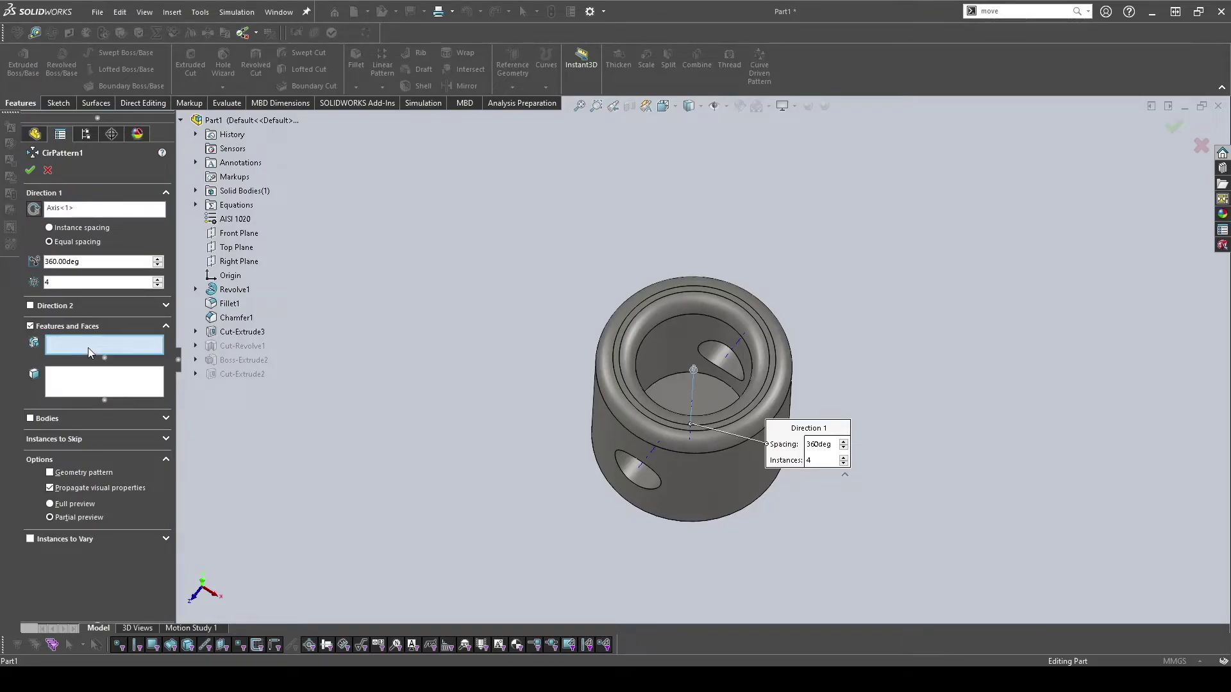
left_click(241, 332)
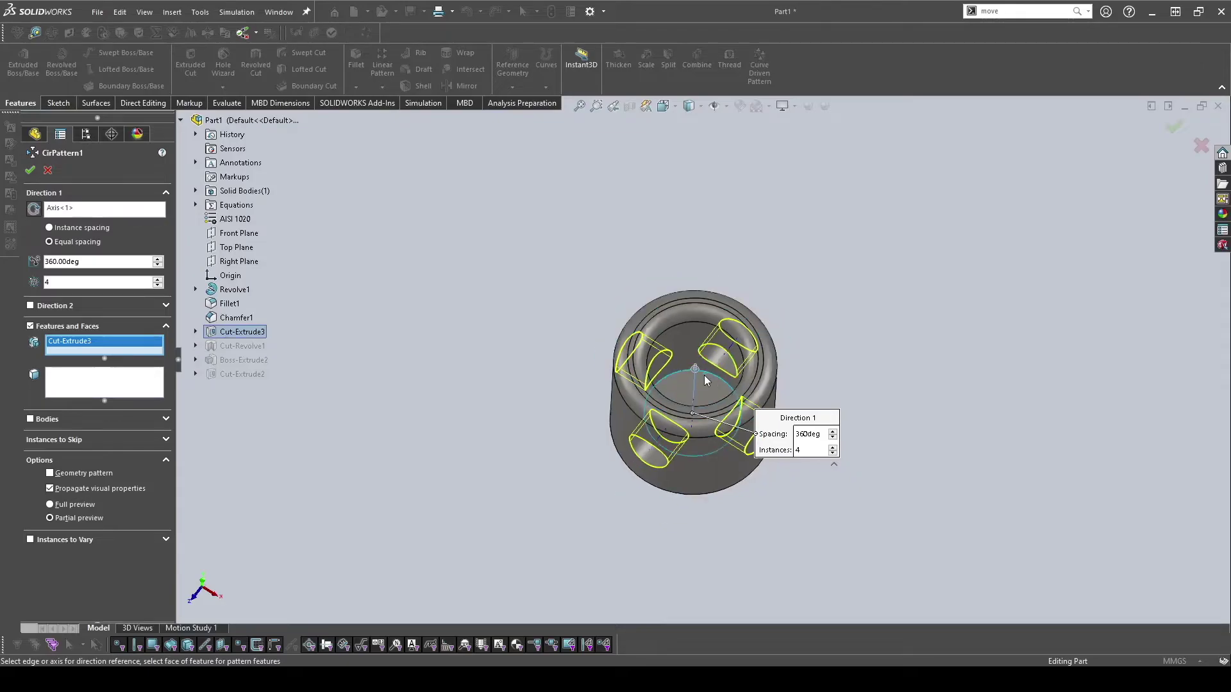
scroll(697, 389, "down", 2)
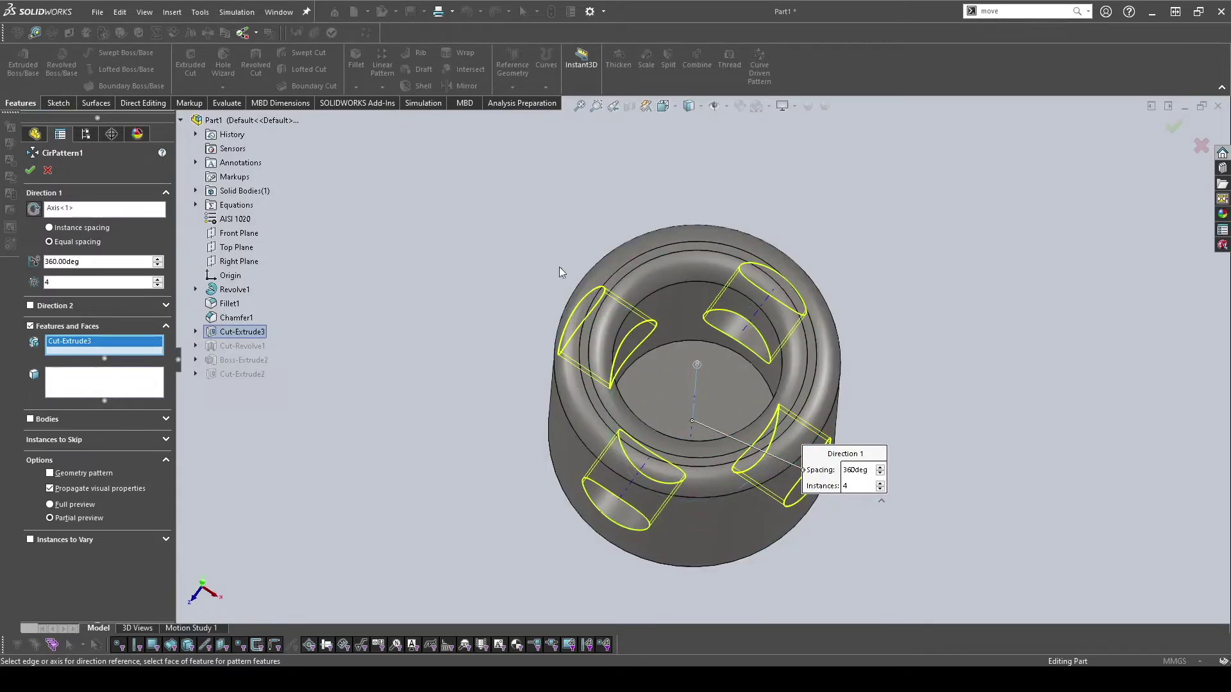
left_click(157, 279)
left_click(158, 279)
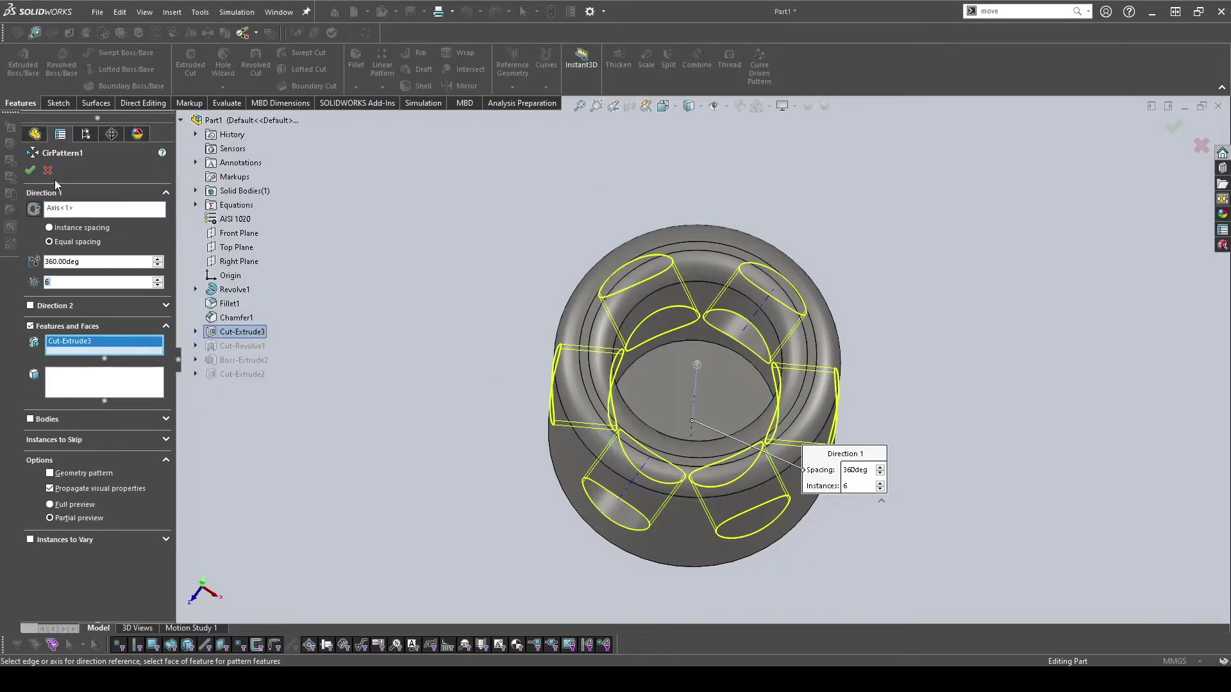
left_click(32, 171)
Roll the feature history forward to the end so the remaining suppressed cuts and boss are rebuilt.
middle_click_drag(387, 298, 542, 346)
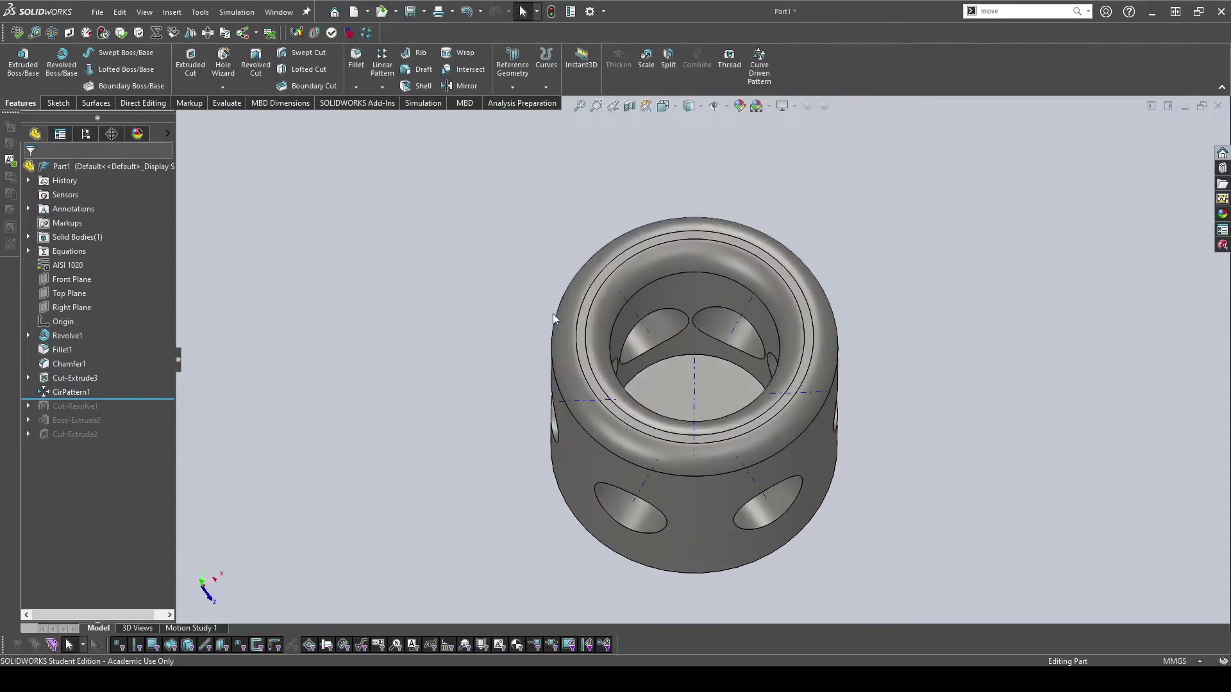
scroll(583, 408, "up", 3)
middle_click_drag(619, 387, 378, 335)
left_click_drag(128, 399, 118, 445)
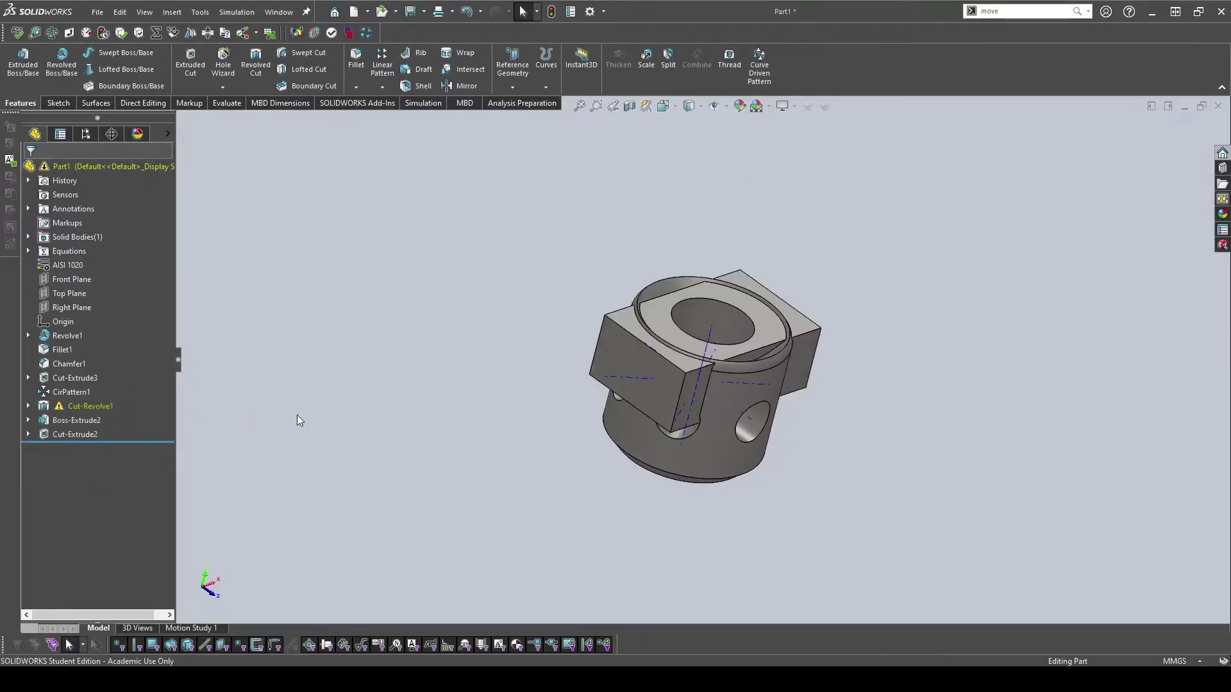
Delete all features and the leftover sketches from the part, keeping only the default planes and origin.
left_click(80, 336)
left_click(85, 405, "shift")
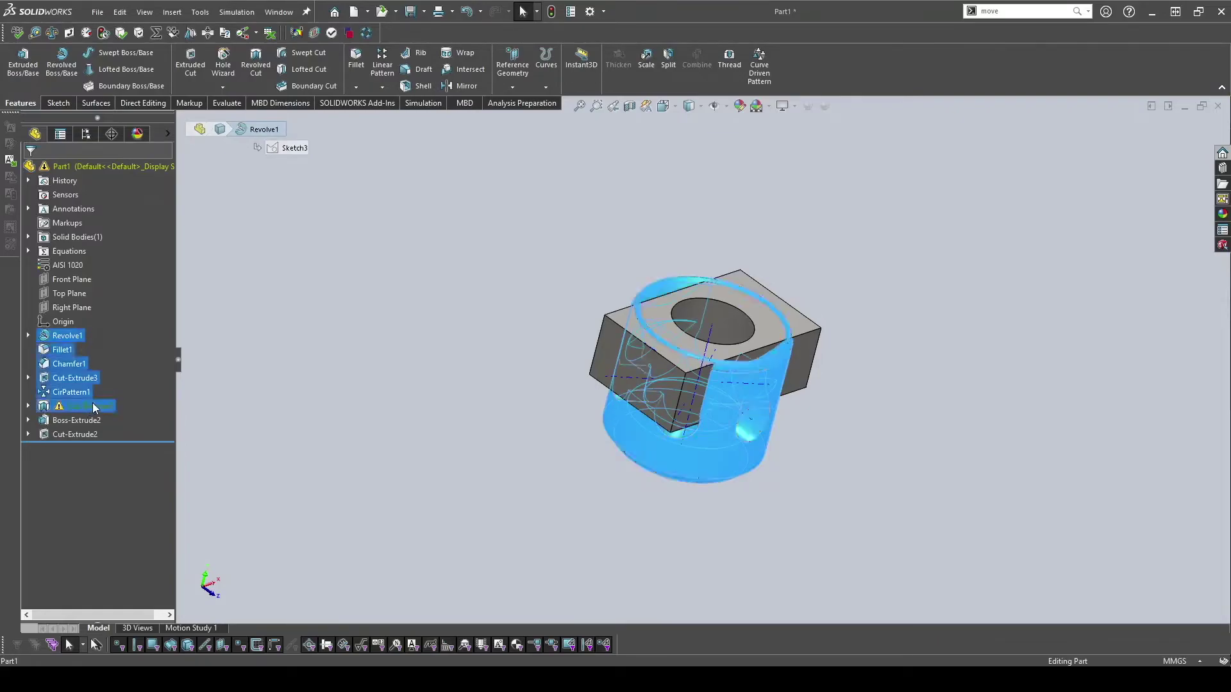
key("Delete")
key("Return")
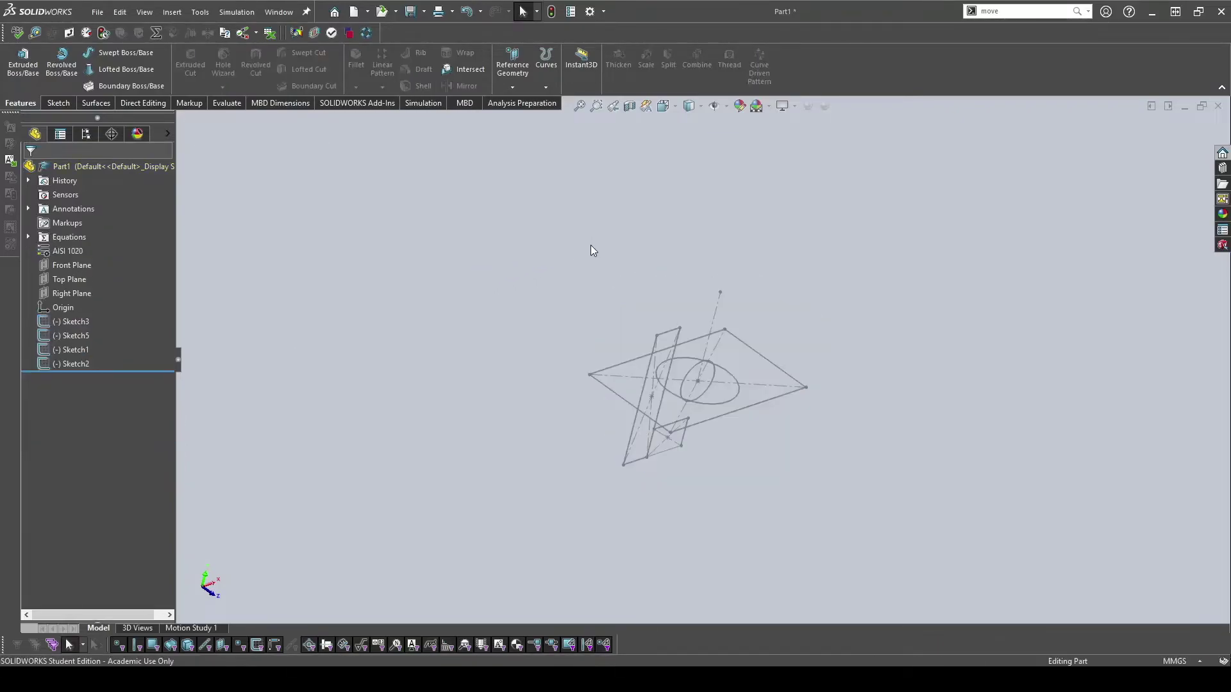
left_click(82, 324)
left_click(82, 364, "shift")
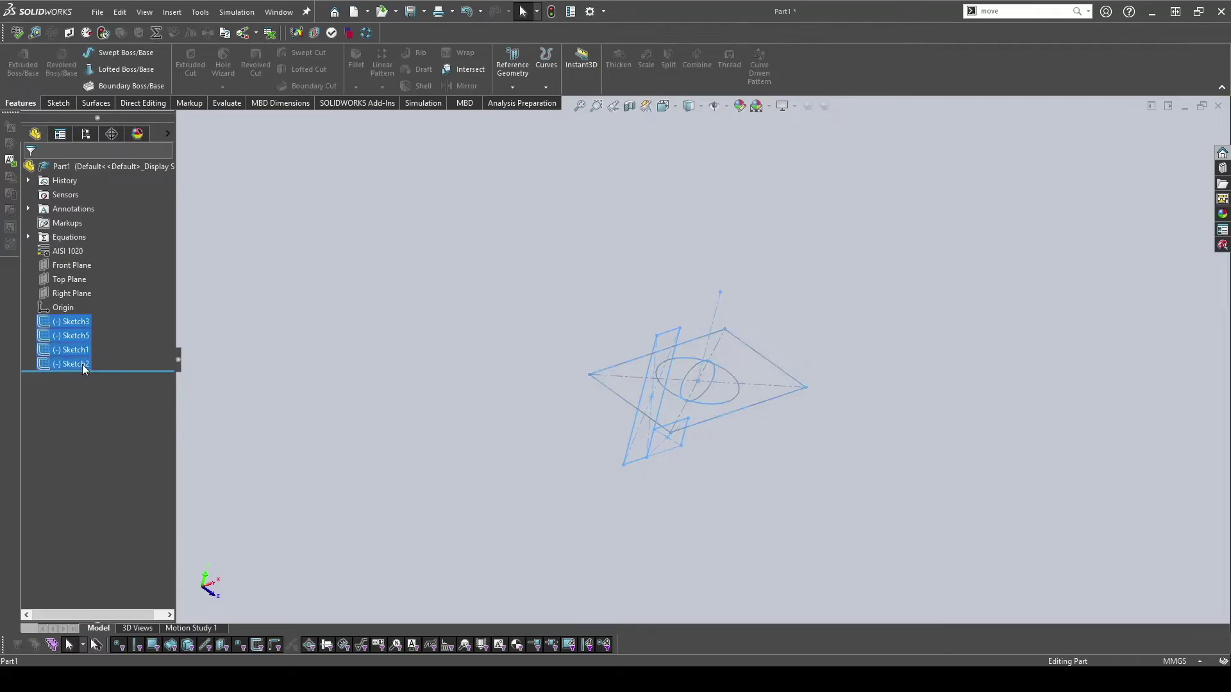
key("Delete")
key("Return")
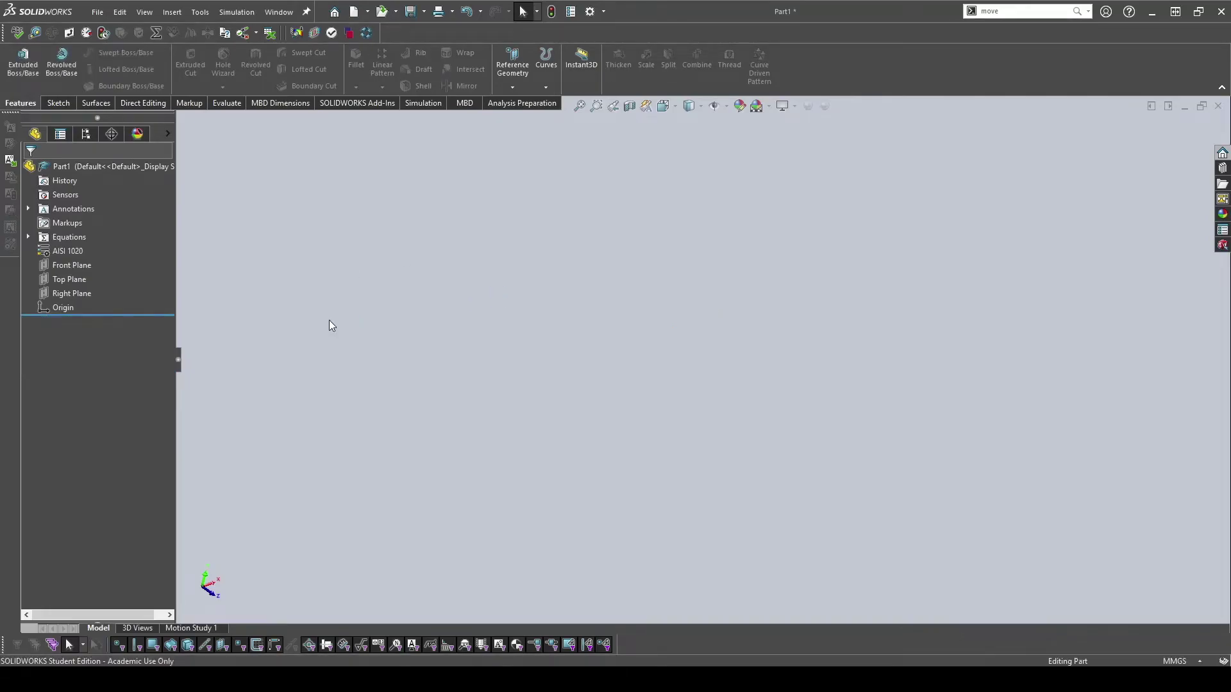
Sketch a corner rectangle of about 331 by 129 mm starting at the origin on the Top Plane.
left_click(69, 280)
left_click(57, 102)
left_click(27, 64)
left_click(87, 75)
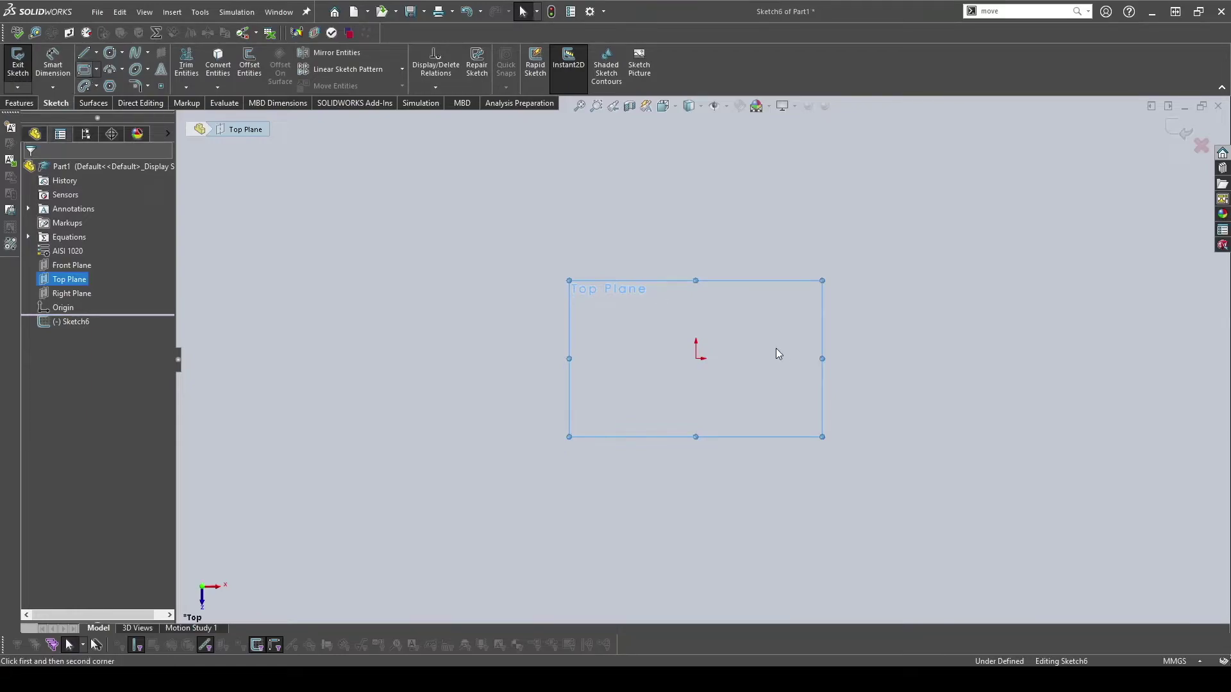
left_click(697, 357)
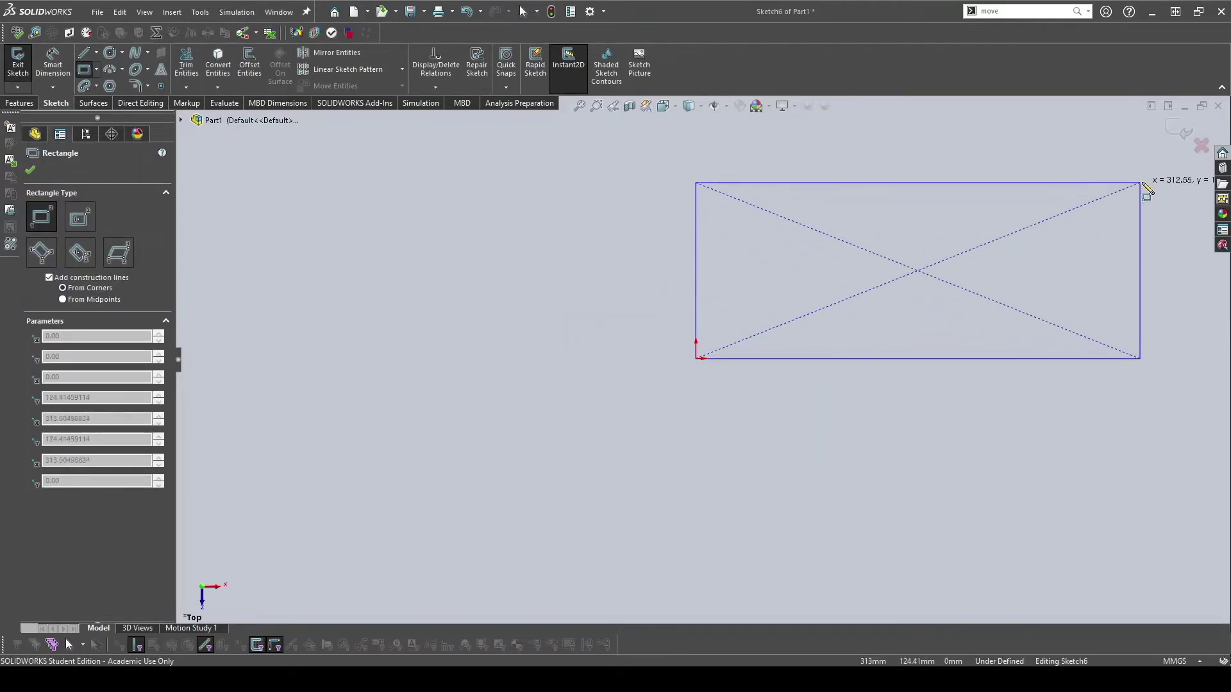
left_click(1166, 175)
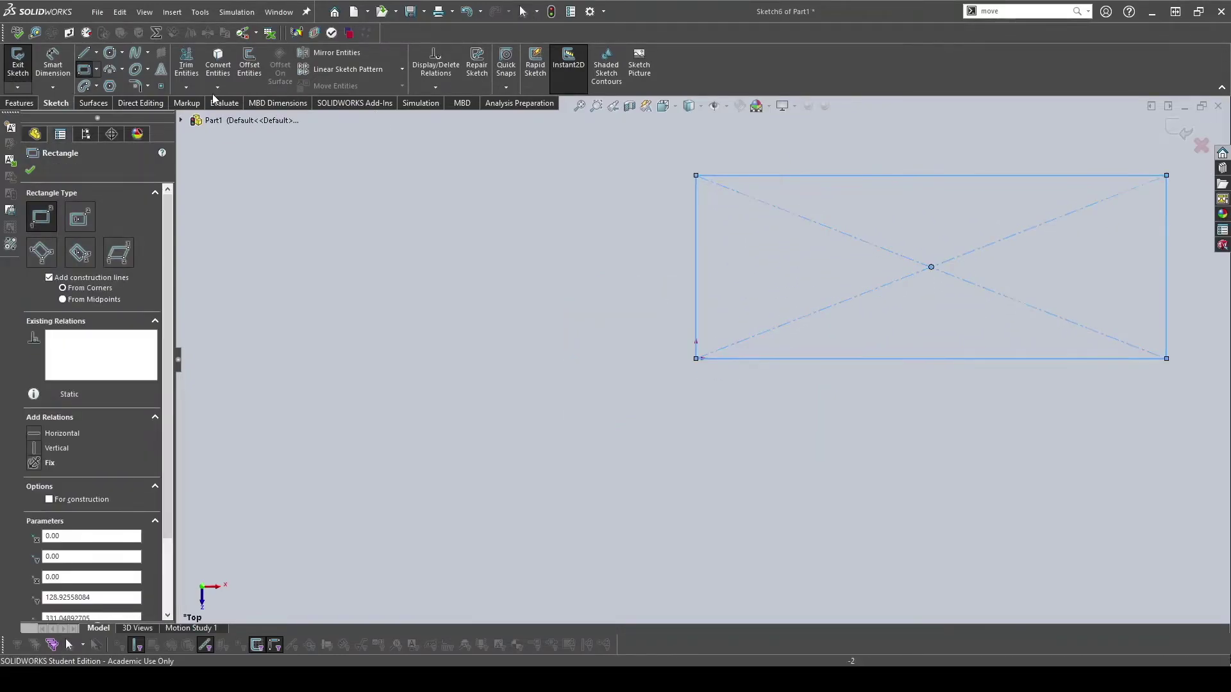
Extrude the rectangle 40 mm as a blind boss to form a block.
left_click(19, 103)
left_click(23, 64)
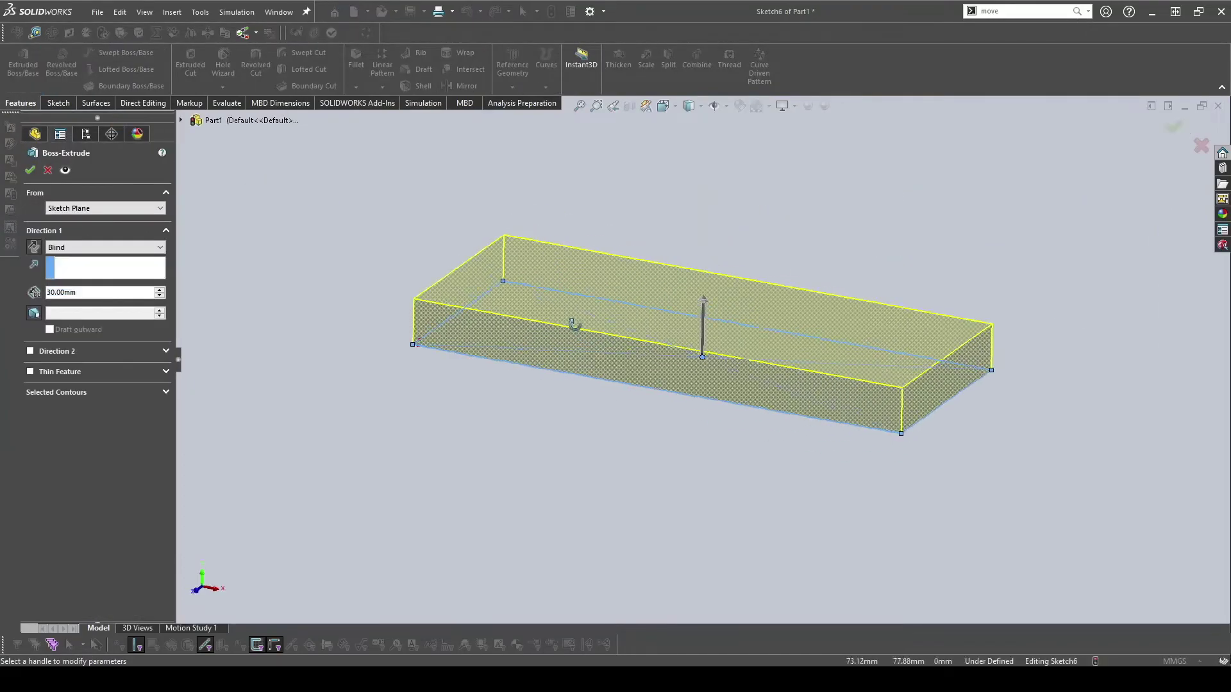
type("40")
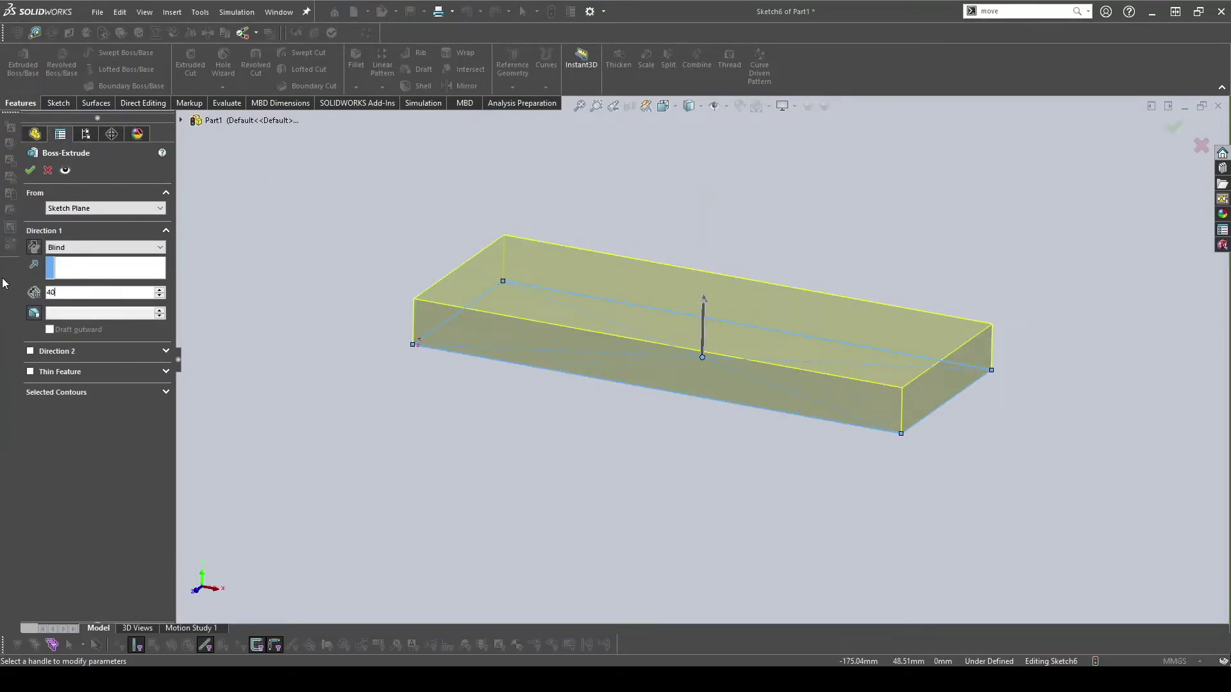
key("Return")
type("50")
key("Return")
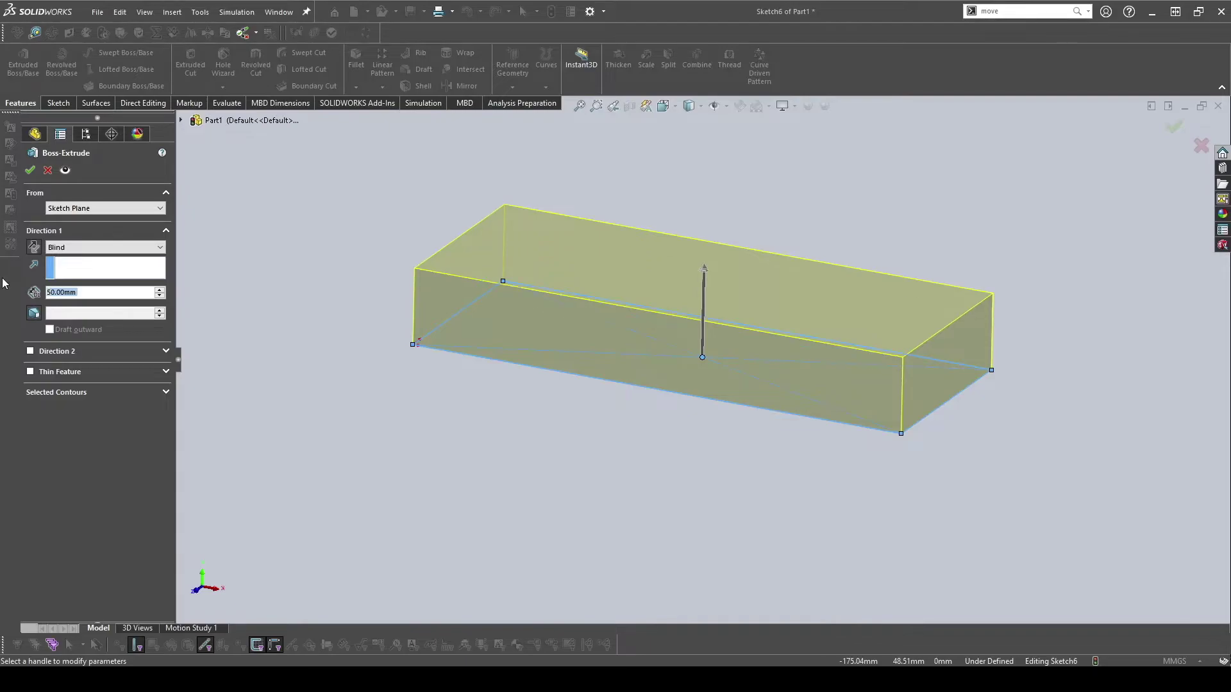
type("40")
key("Return")
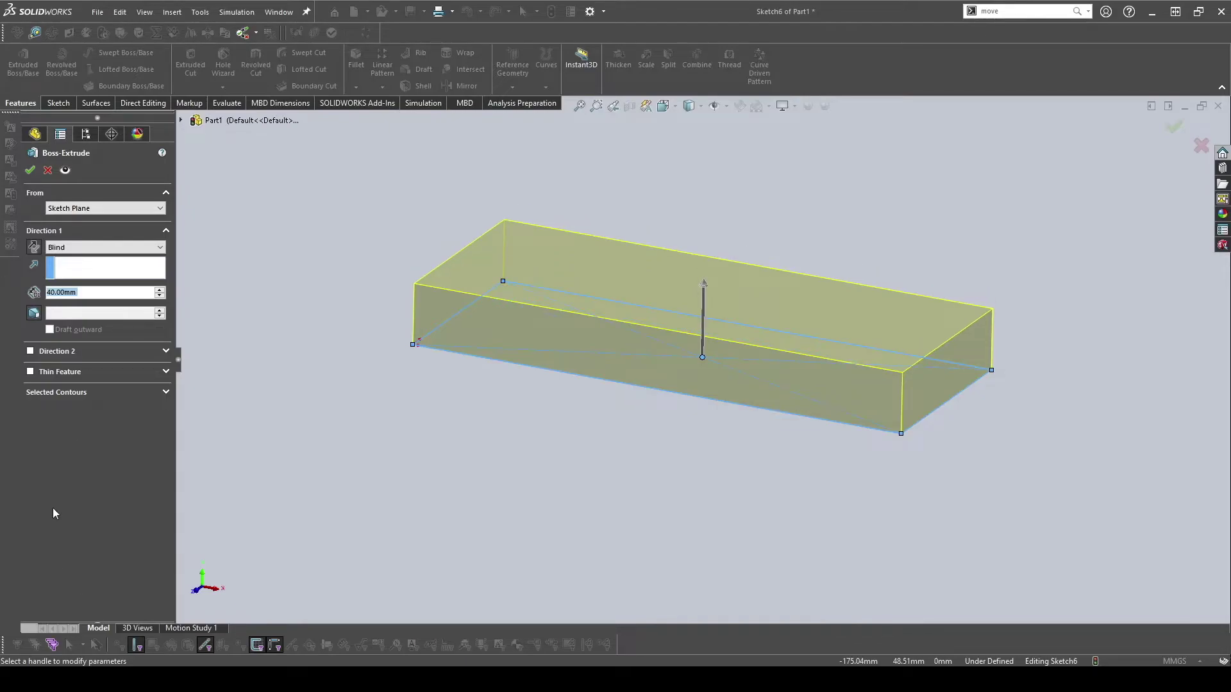
left_click(29, 169)
Sketch a circle of about 20 mm radius on the block's top face, near the rear left corner.
middle_click_drag(359, 194, 468, 345)
left_click(468, 345)
left_click(57, 103)
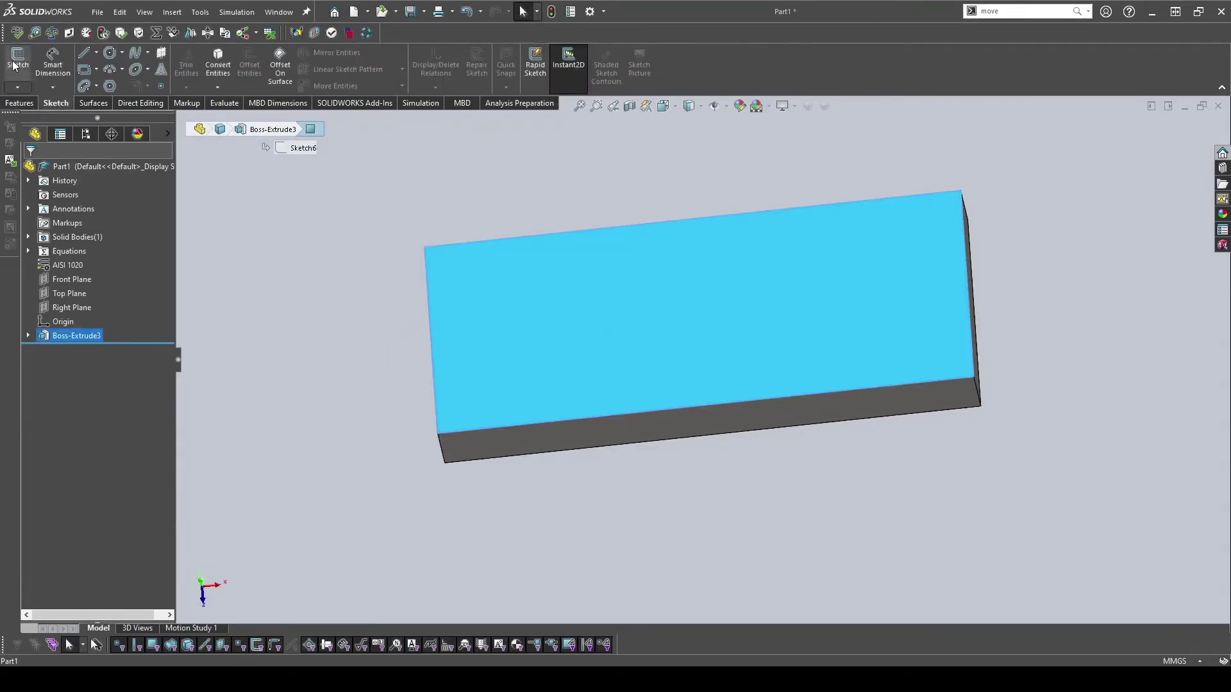
left_click(18, 61)
left_click(110, 53)
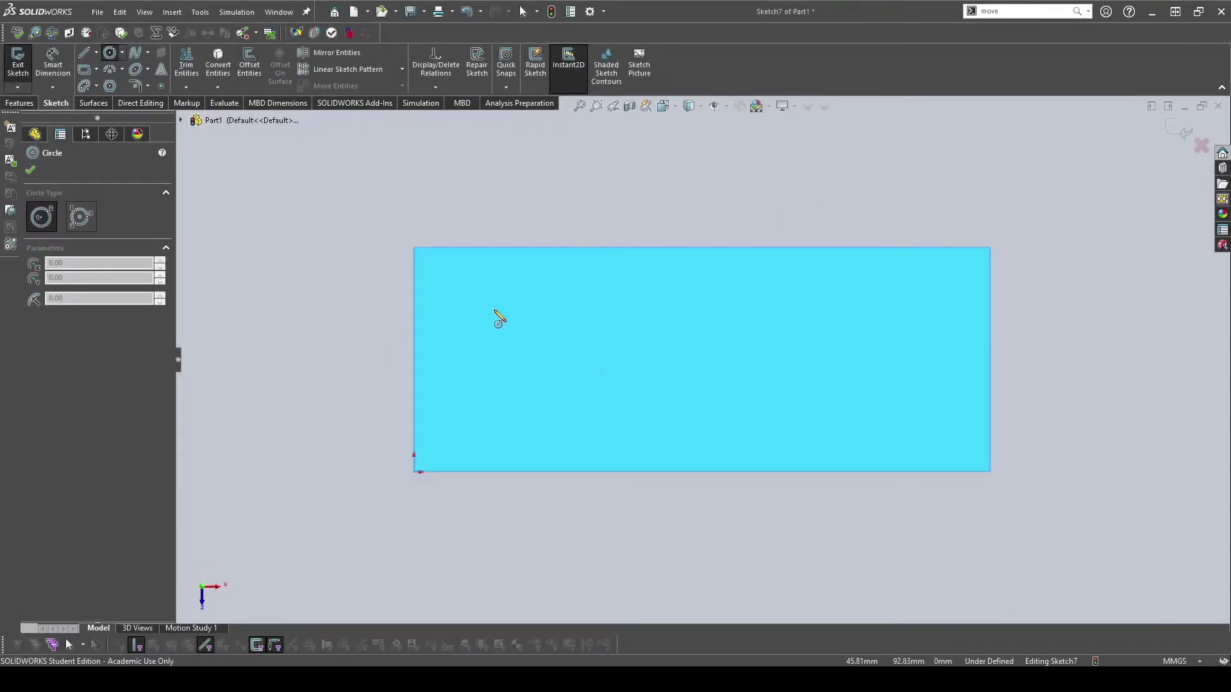
left_click(463, 303)
left_click(488, 278)
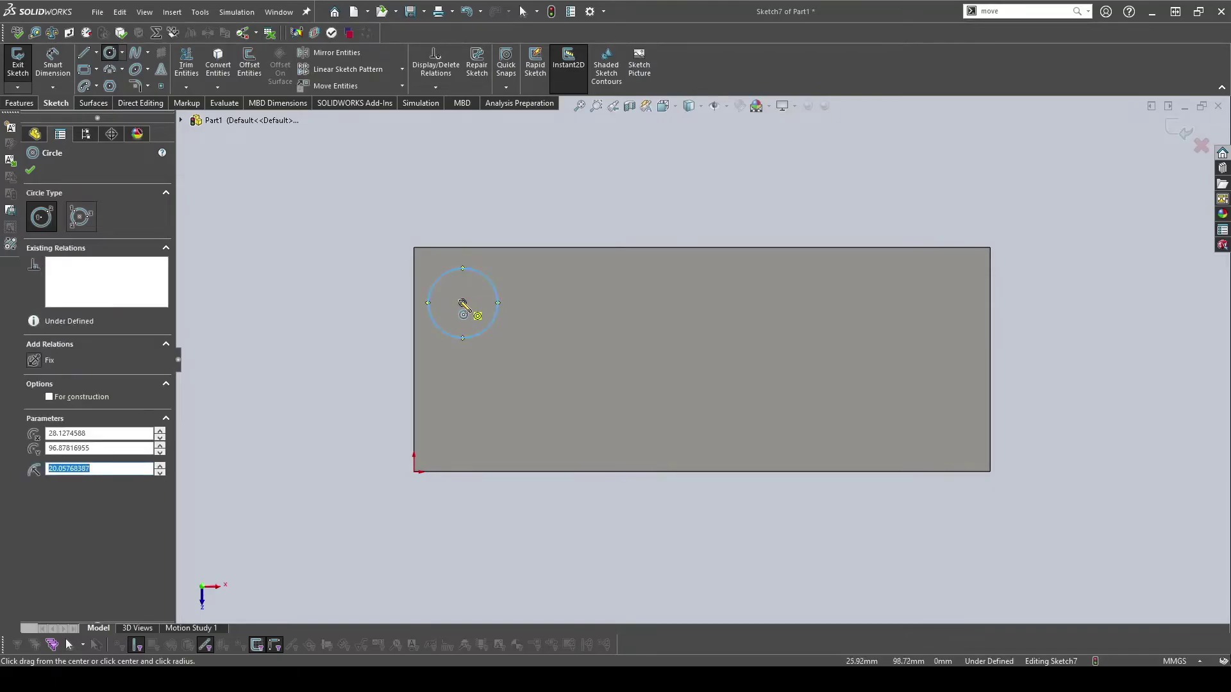
key("Escape")
left_click_drag(463, 302, 469, 304)
left_click(356, 268)
left_click(326, 282)
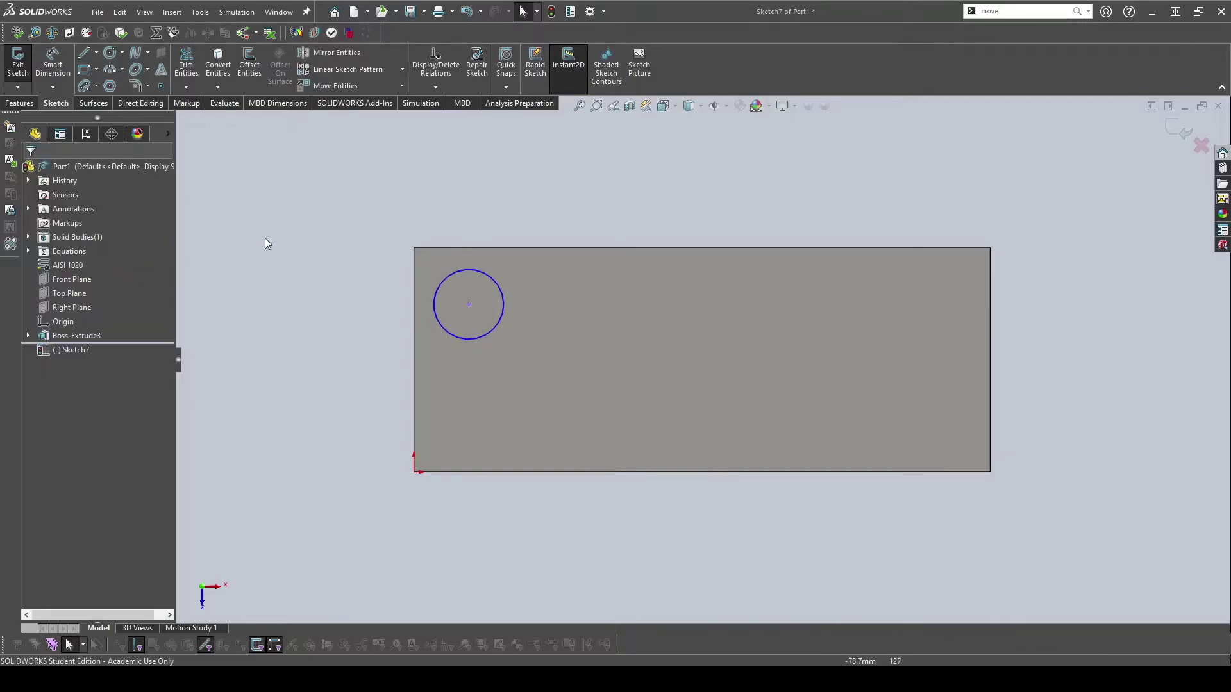
Extrude the circle 20 mm as a round boss on top of the block.
left_click(19, 103)
left_click(23, 61)
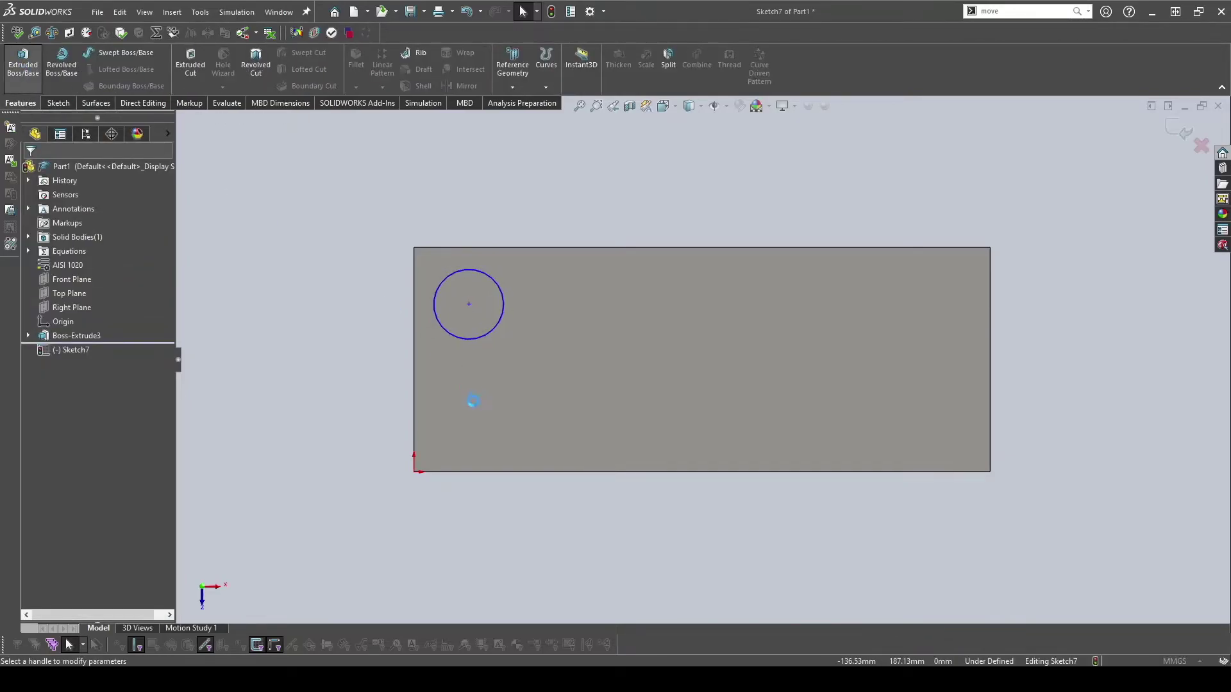
left_click(85, 294)
type("10")
key("Return")
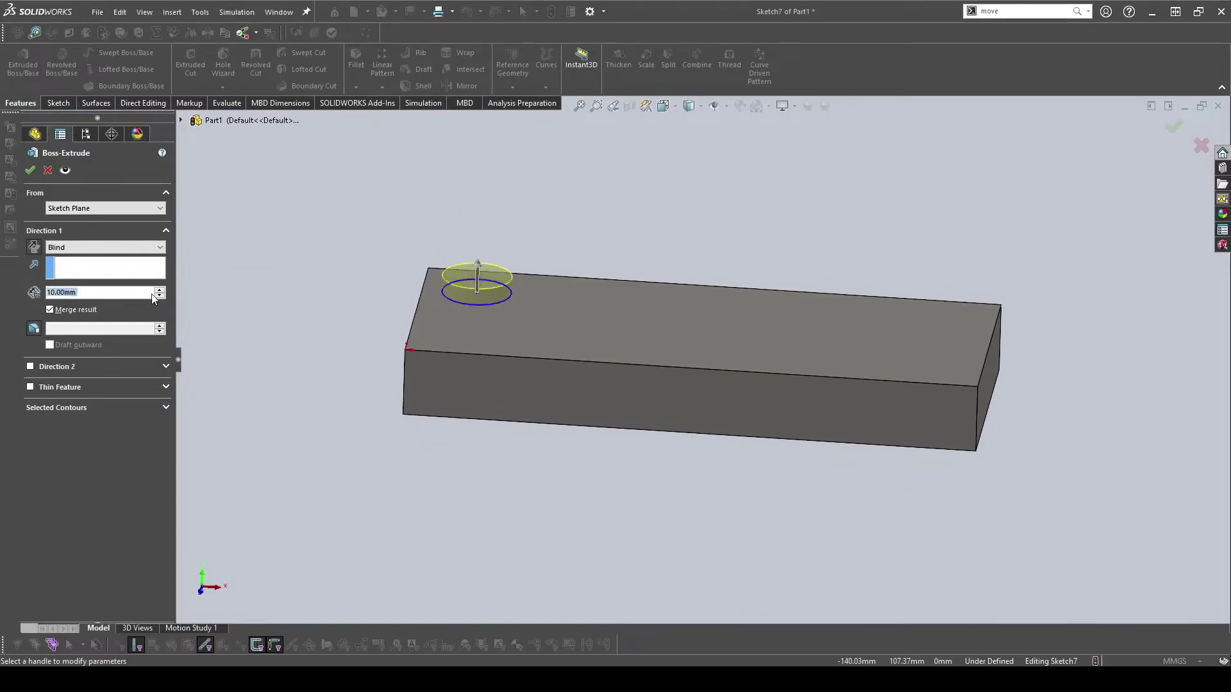
type("20")
key("Return")
left_click(30, 170)
middle_click_drag(365, 351, 342, 391)
left_click(342, 391)
left_click(55, 351)
left_click(289, 296)
Start a linear pattern of the round boss, using the block's long rear top edge as Direction 1.
middle_click_drag(620, 158, 538, 461)
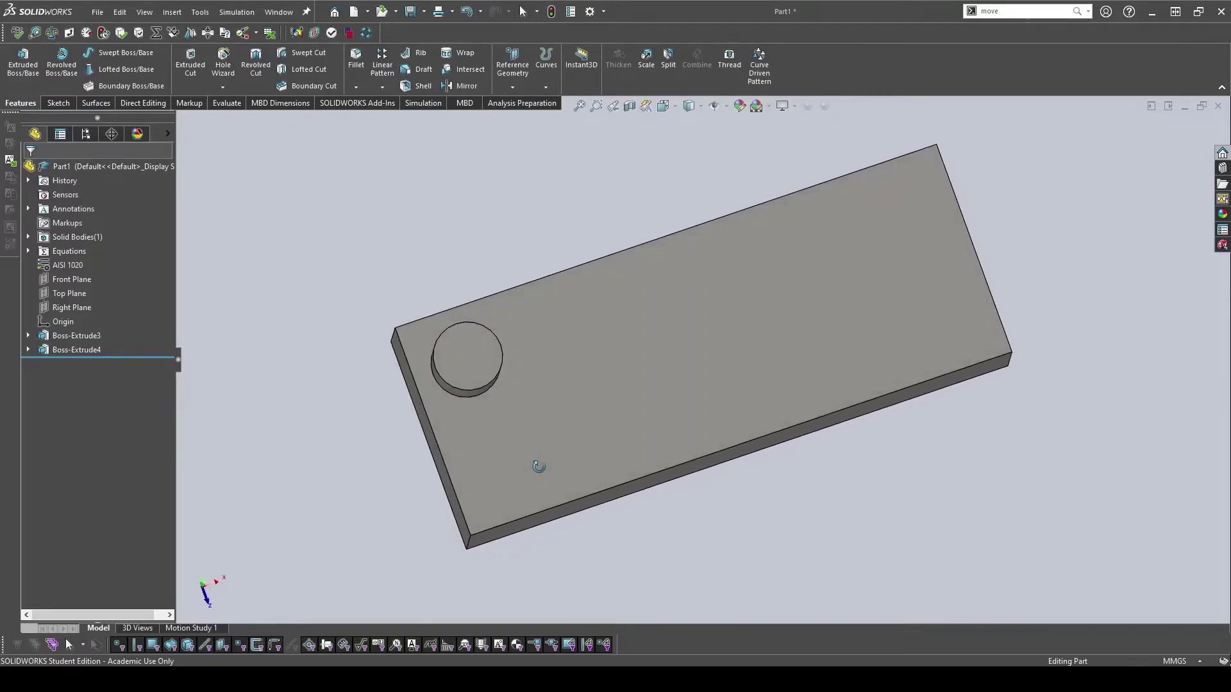
middle_click_drag(498, 242, 491, 366)
scroll(491, 365, "up", 3)
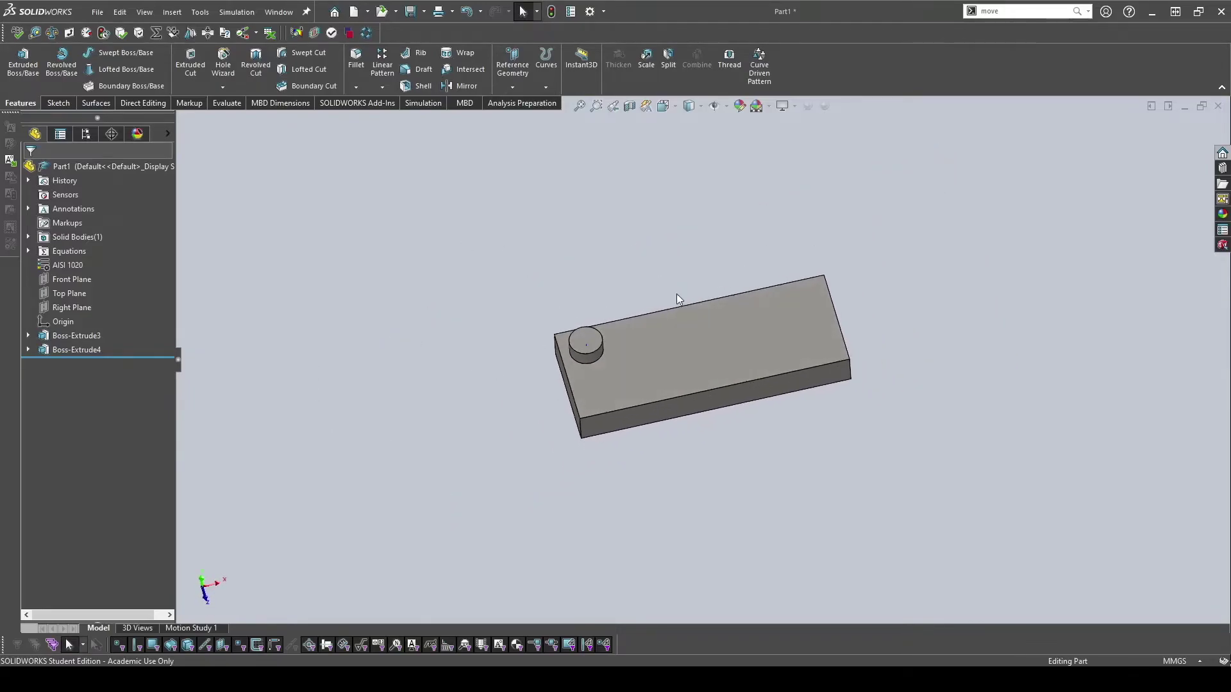
left_click(72, 350)
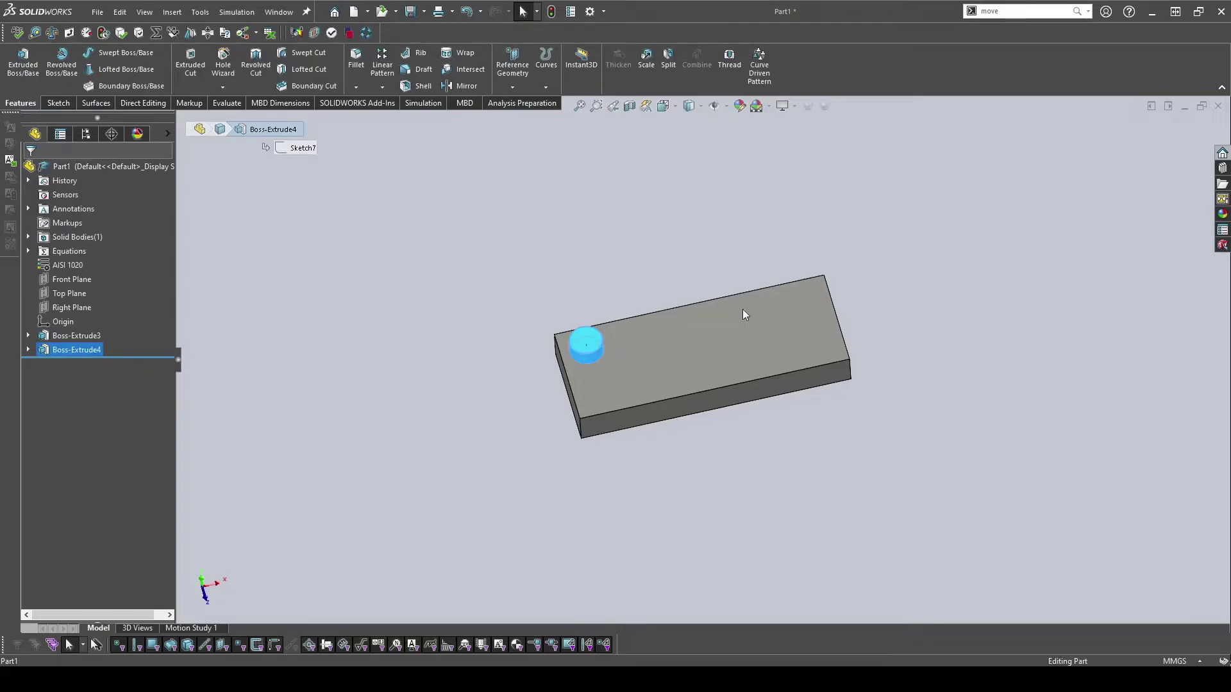
left_click(382, 64)
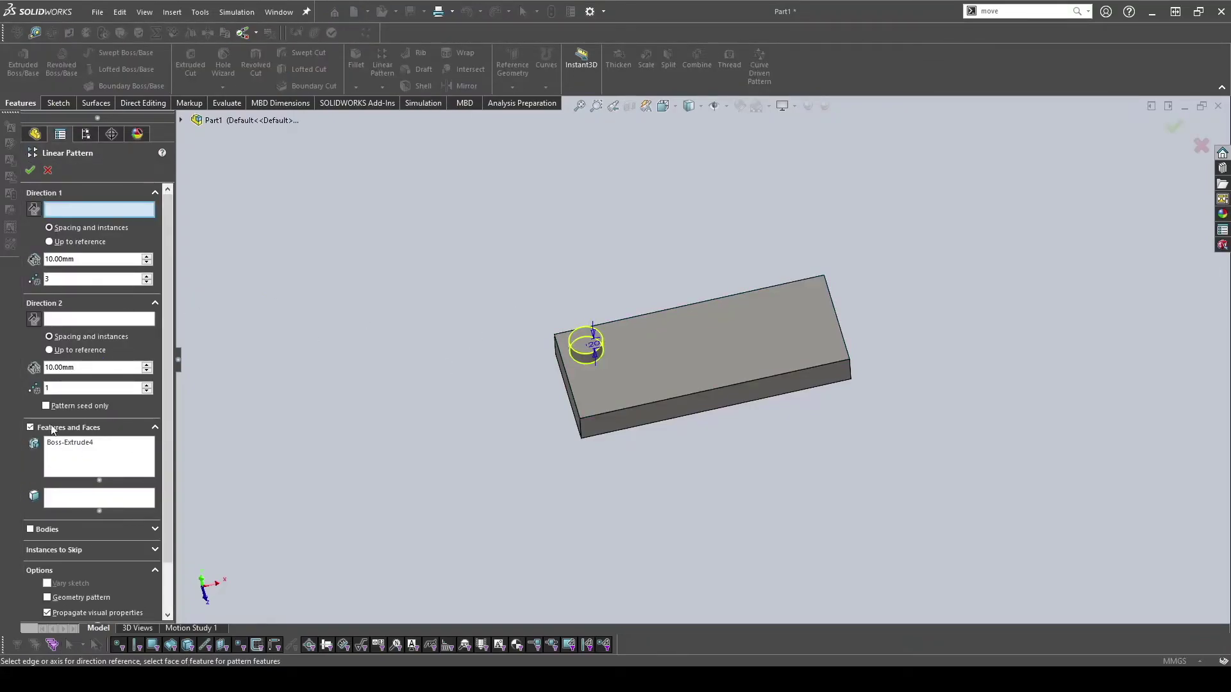
left_click(212, 120)
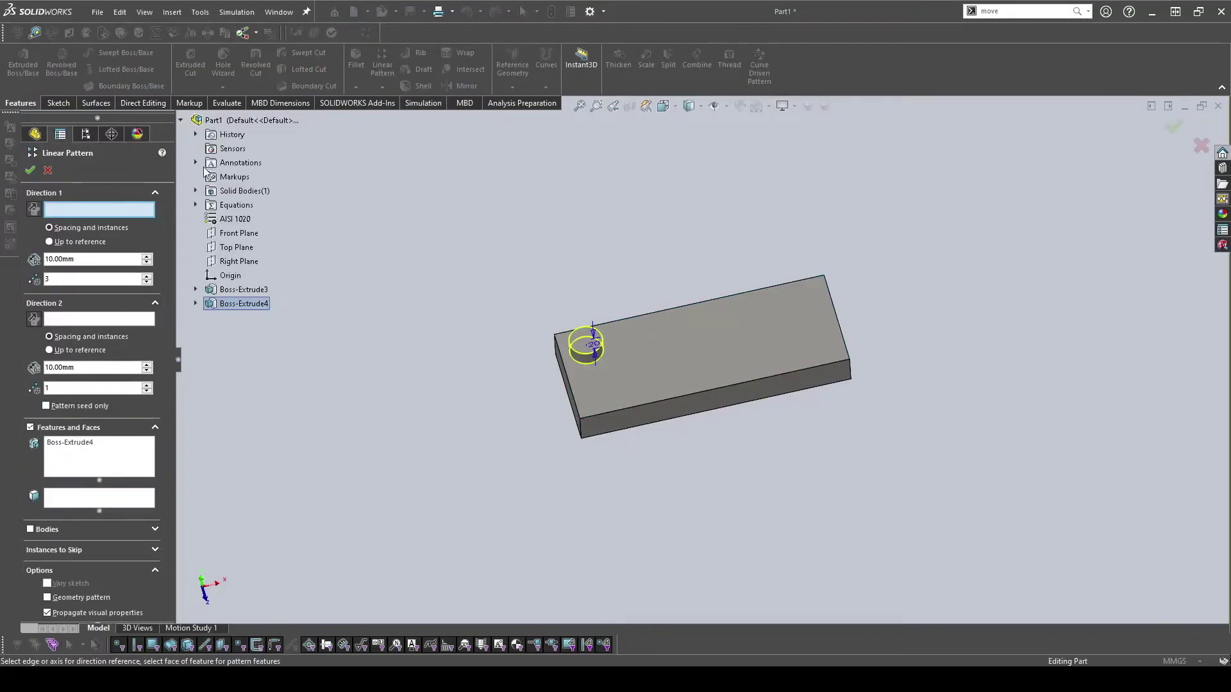
left_click(182, 121)
scroll(788, 314, "down", 3)
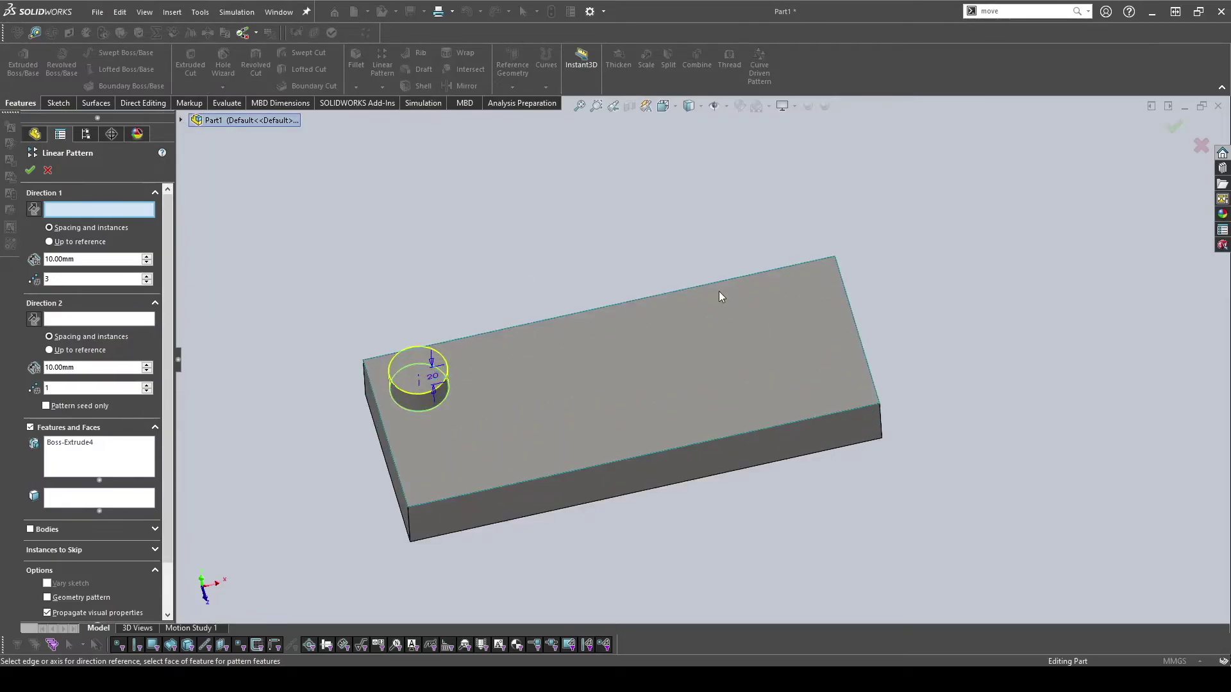
left_click(687, 292)
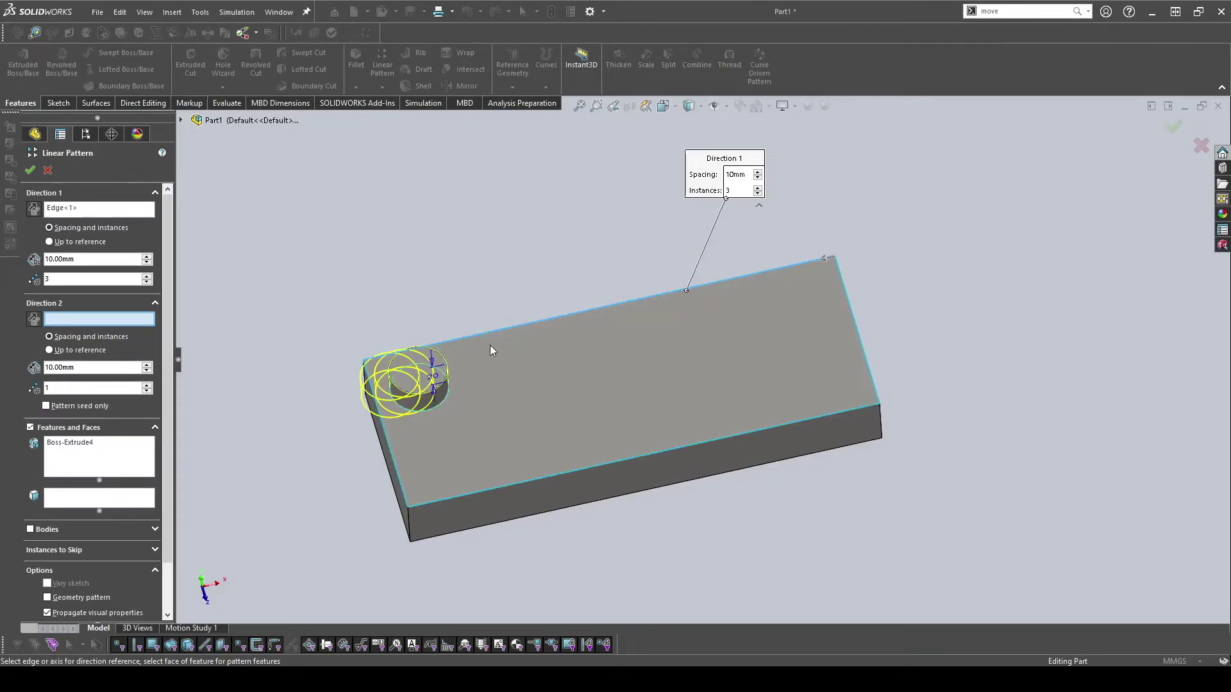
Set the Direction 1 spacing to 60 mm and reverse its direction so the copies run along the block.
middle_click_drag(489, 338, 494, 404)
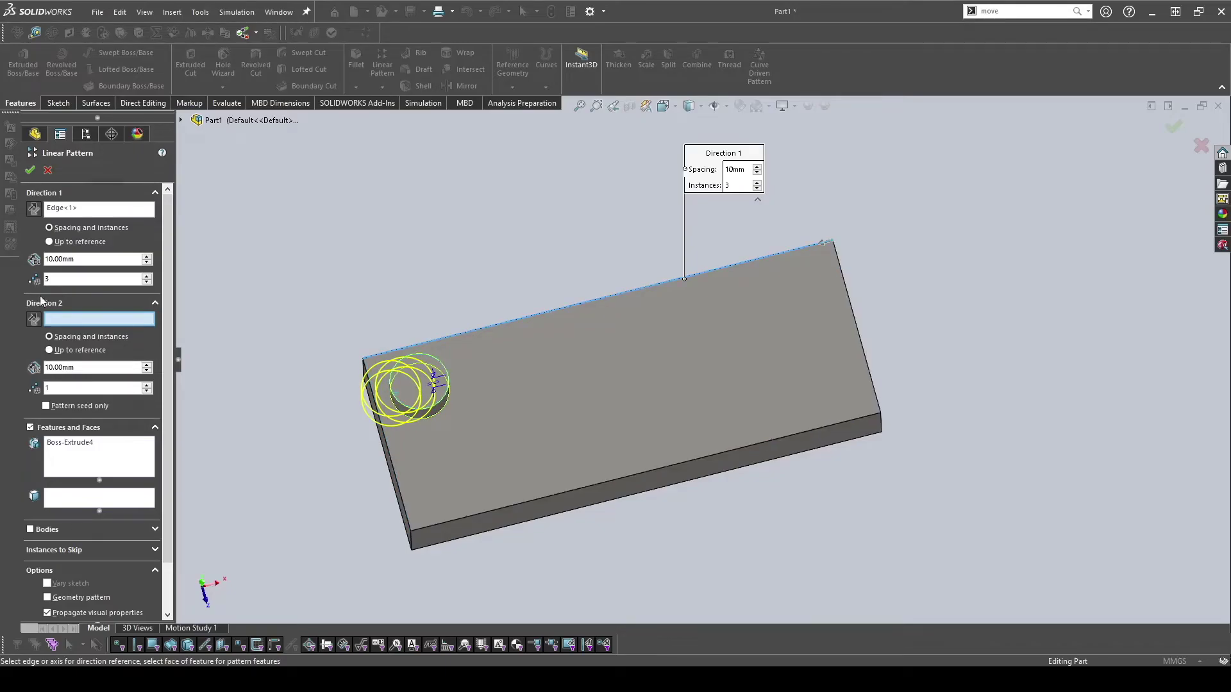
double_click(66, 260)
type("30")
key("Return")
type("50")
key("Return")
key("Return")
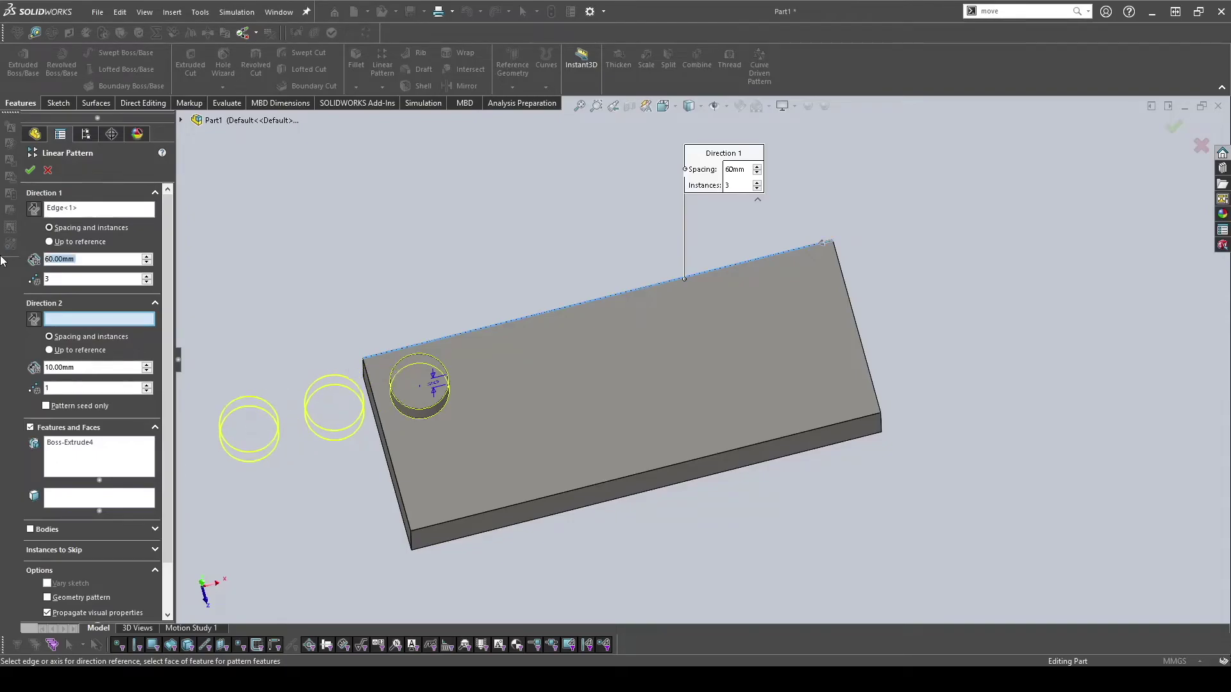
left_click(35, 210)
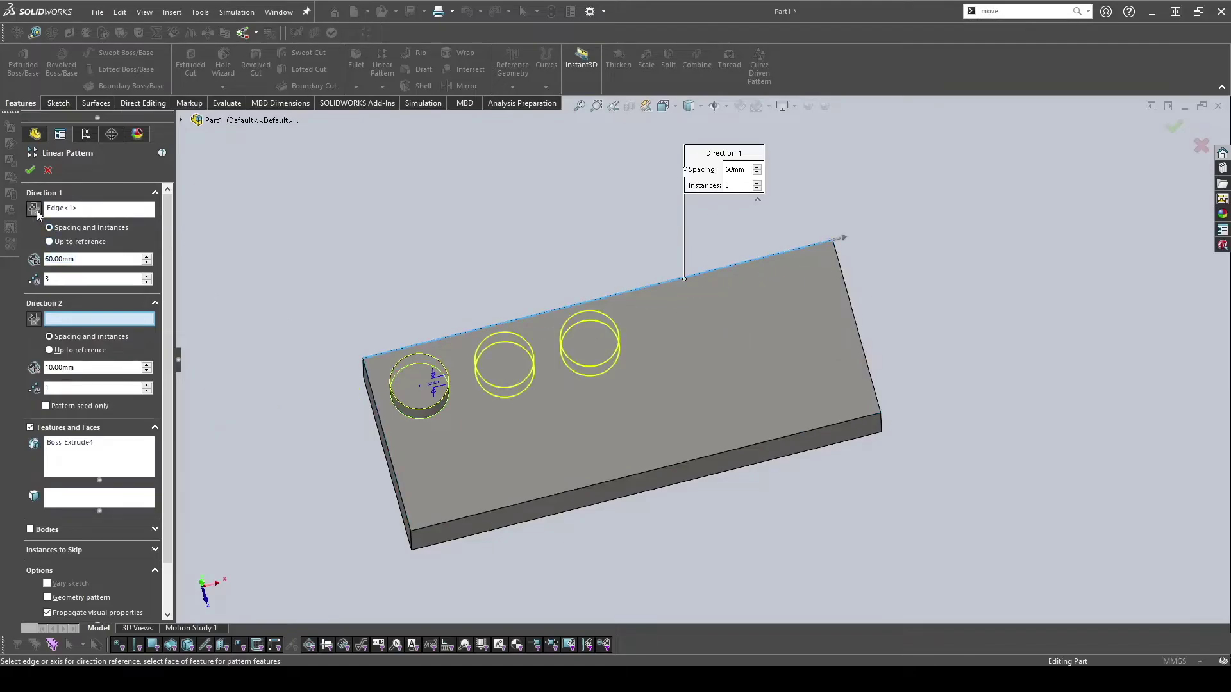
Set Direction 1 of the pattern to 5 instances with 65 mm spacing.
left_click(147, 280)
left_click(147, 280)
left_click(147, 280)
left_click(147, 282)
triple_click(64, 259)
type("78")
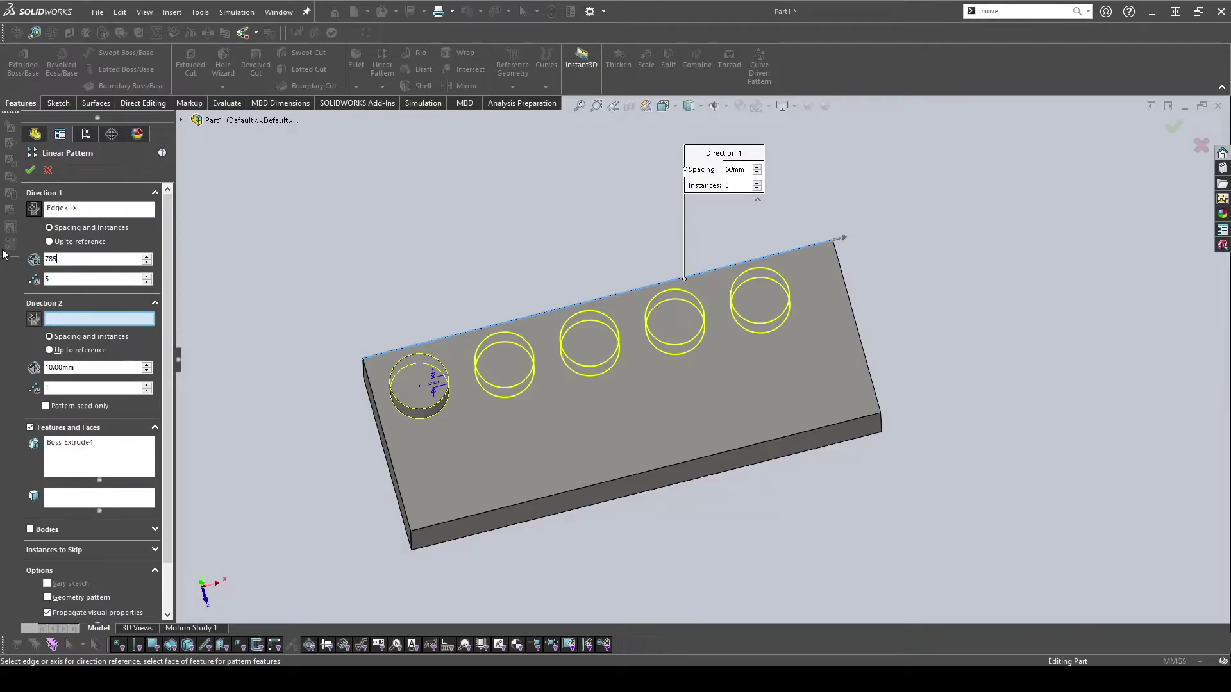
type("5")
key("Return")
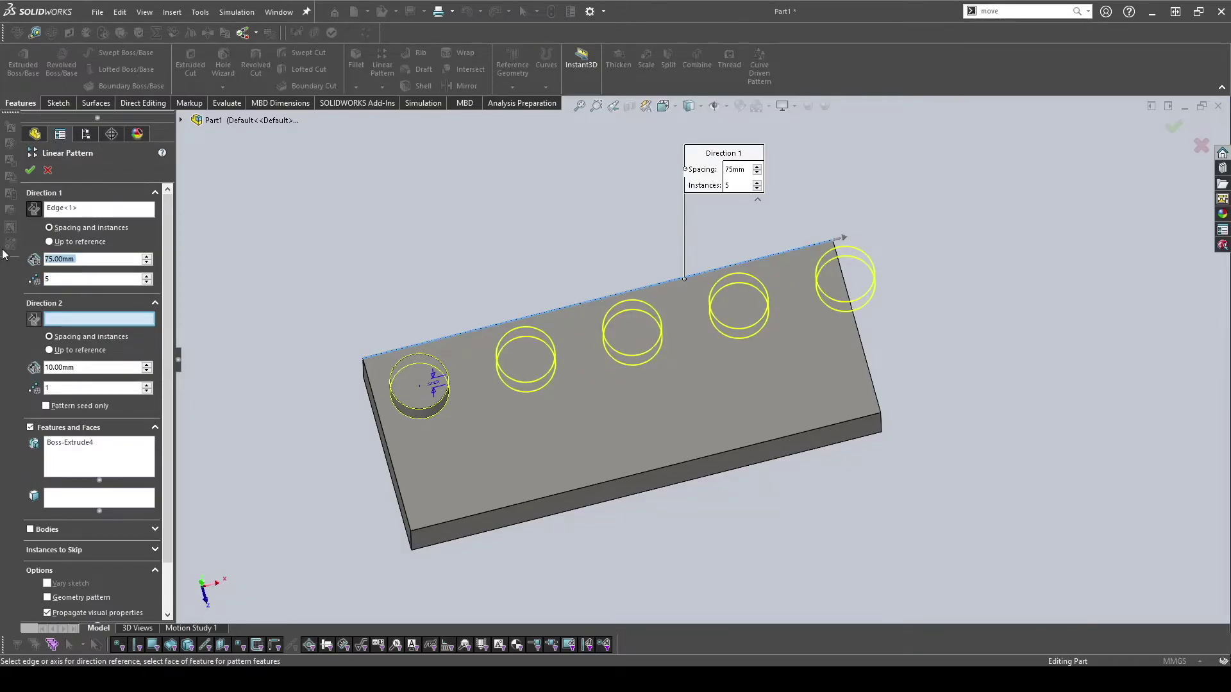
type("70")
key("Return")
type("65")
key("Return")
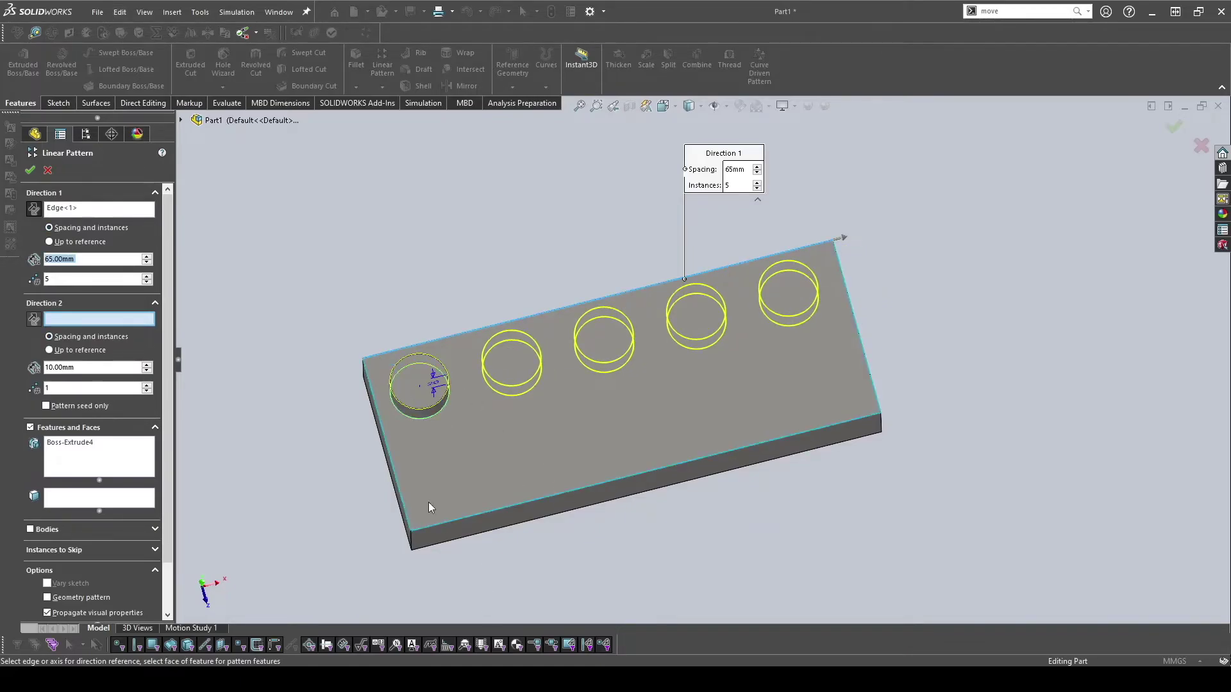
Use the block's short edge as Direction 2 with 2 instances at 65 mm spacing, reversed to point across the block.
left_click(76, 316)
left_click(395, 472)
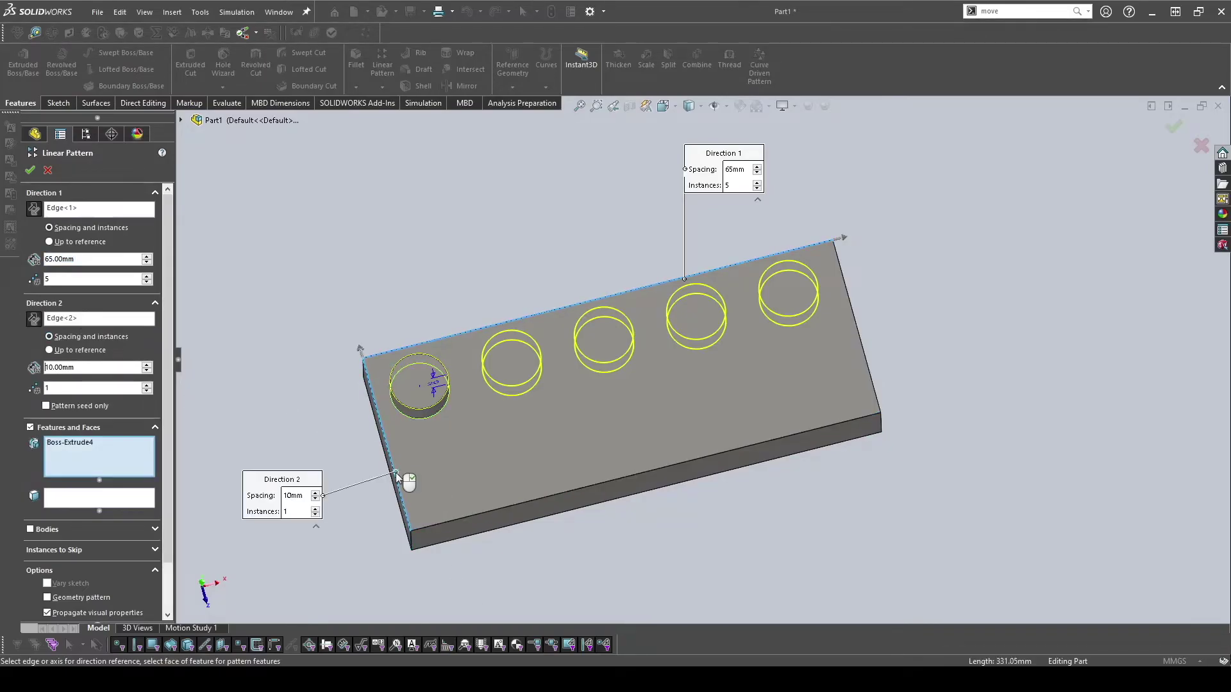
left_click(147, 386)
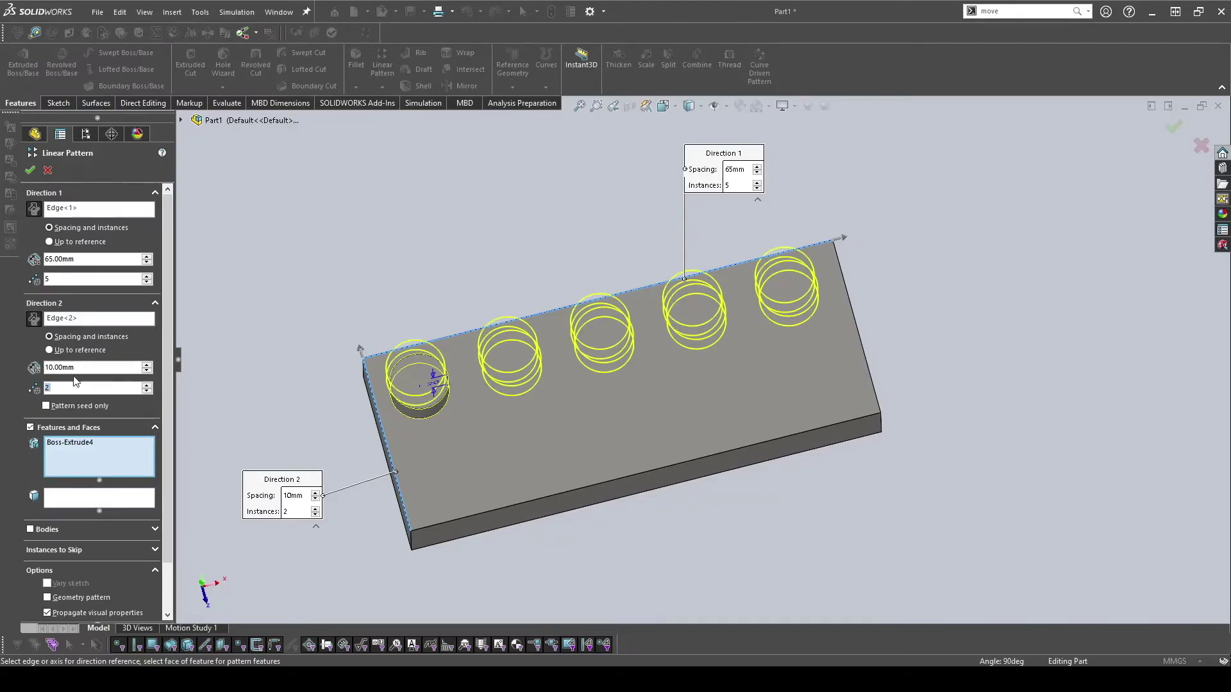
left_click(34, 318)
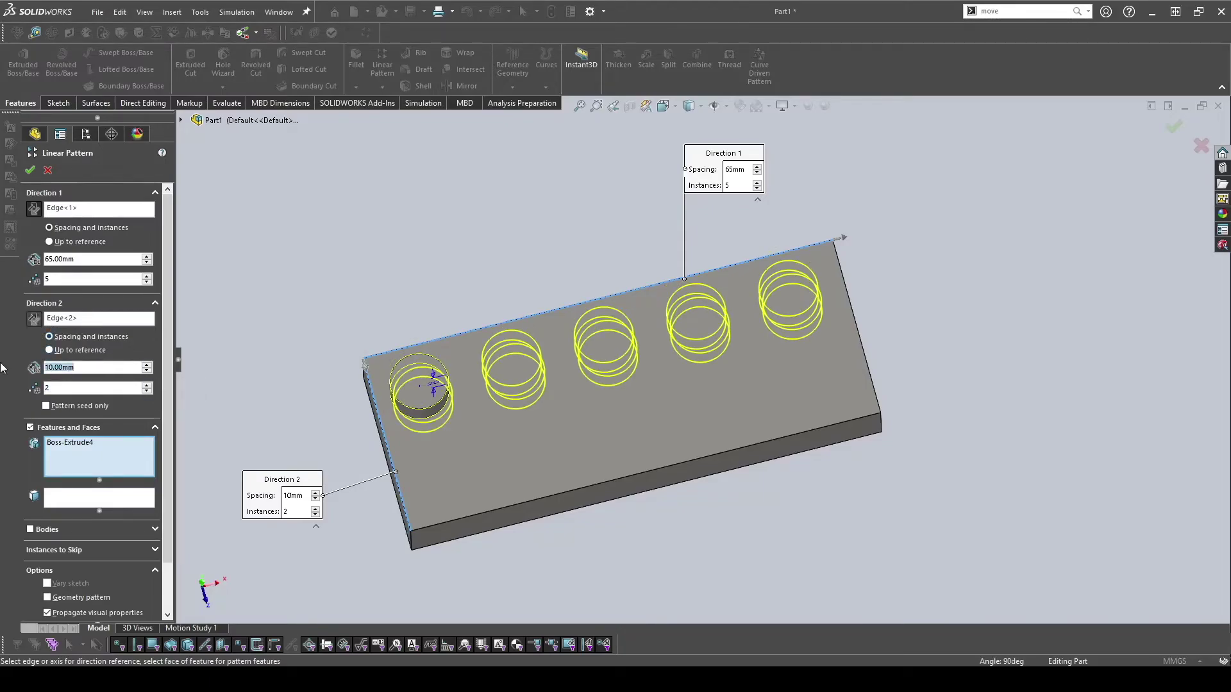
type("65")
key("Return")
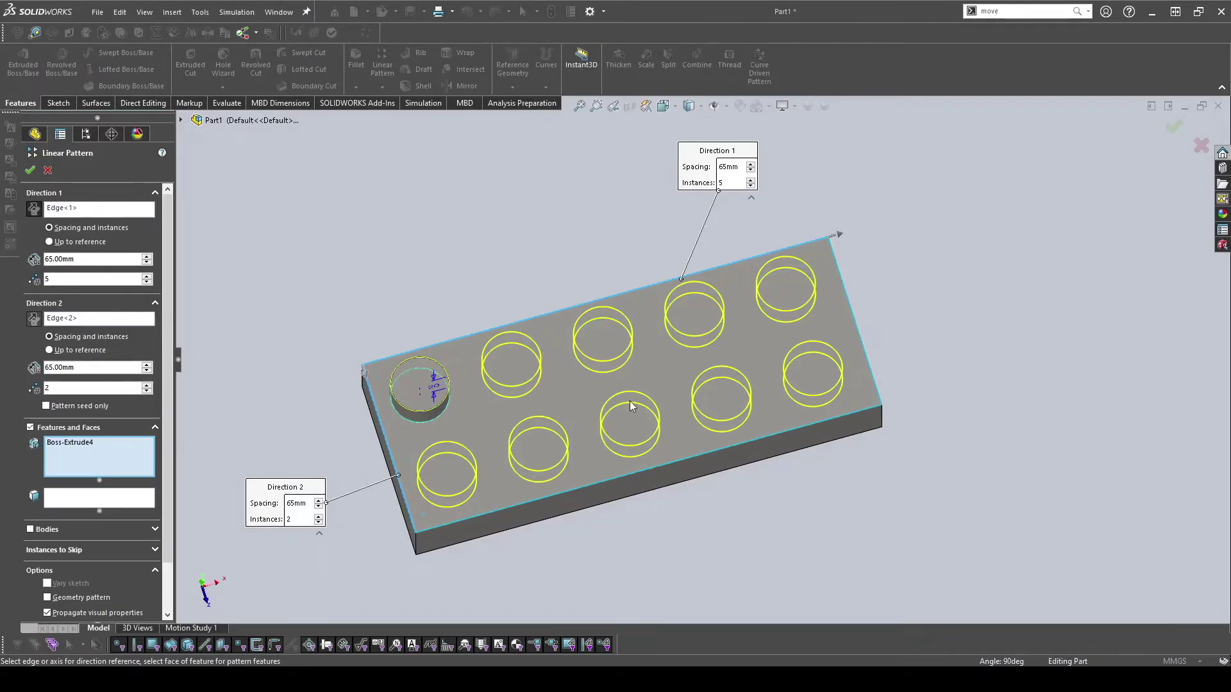
Skip pattern instances (3, 2), (4, 1) and (2, 1).
left_click(52, 550)
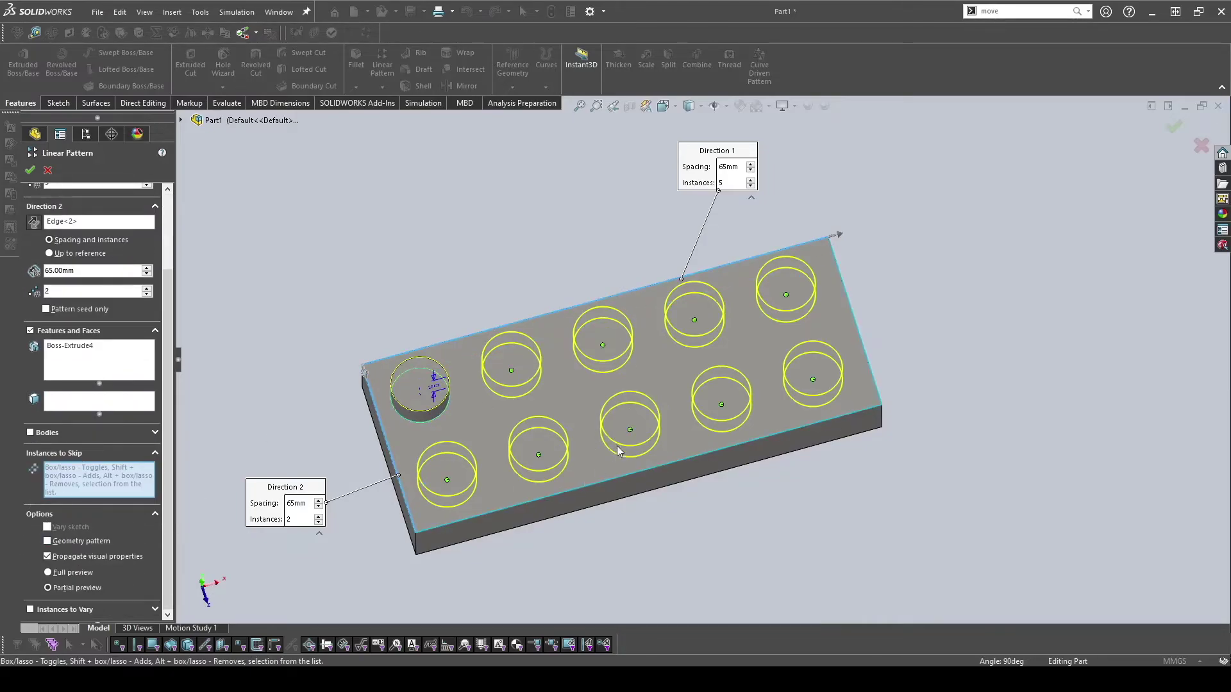
left_click(630, 431)
left_click(694, 320)
left_click(511, 371)
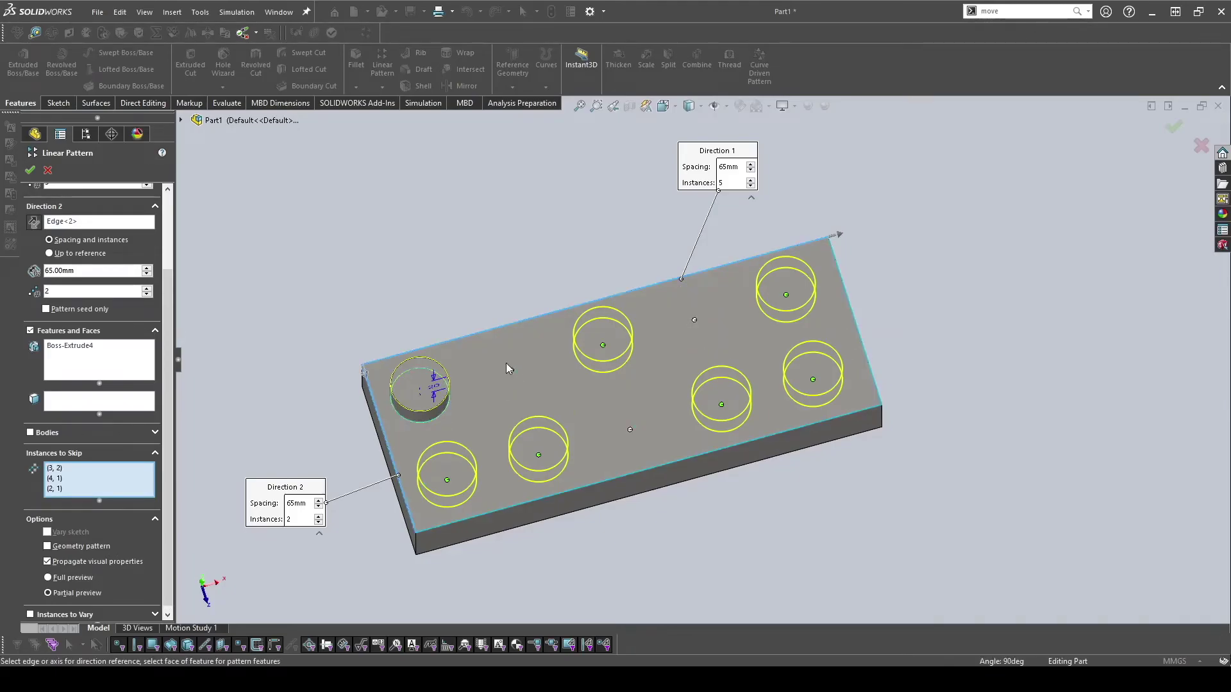
Remove all entries from the instances to skip and finish the linear pattern of round bosses.
left_click(76, 472)
key("Delete")
key("Delete")
key("Delete")
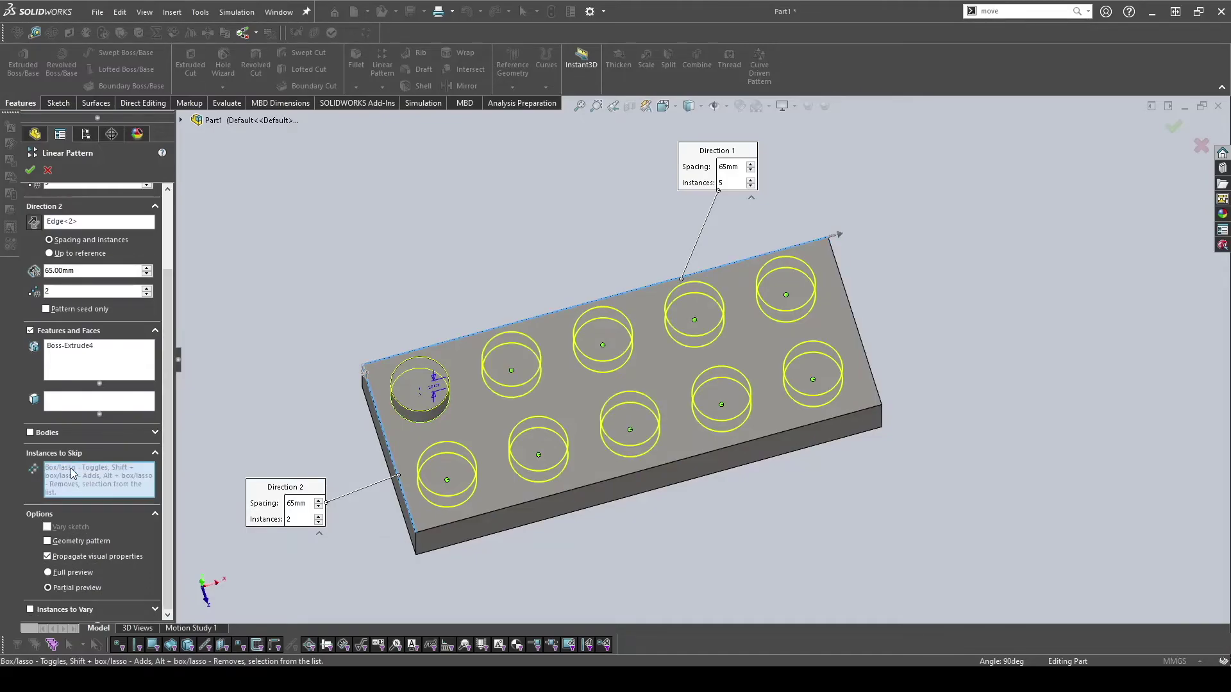
left_click(30, 170)
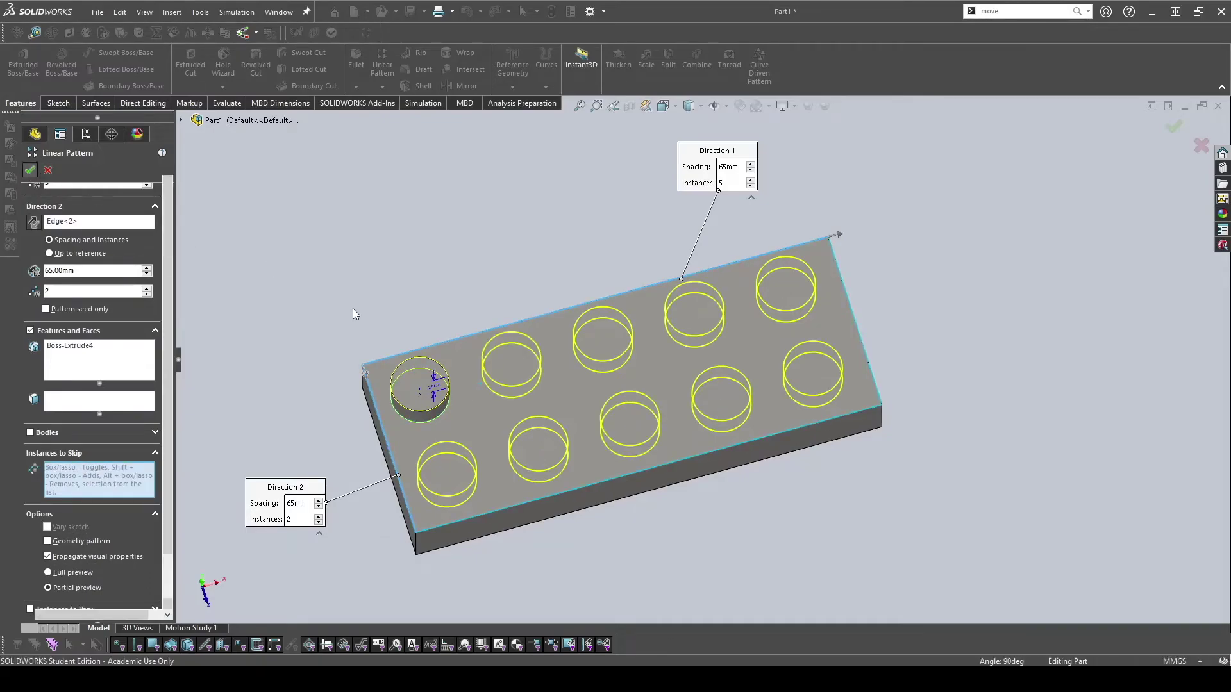
middle_click_drag(486, 428, 475, 288)
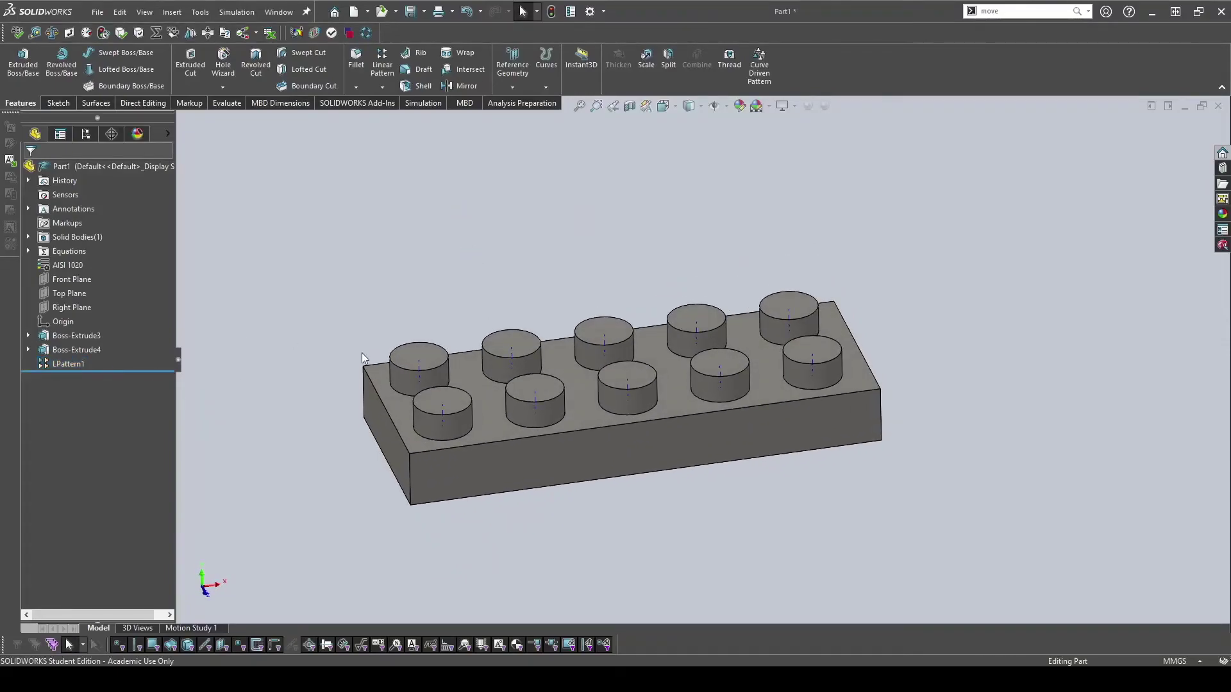
Edit the original round boss extrusion and set its depth to 15 mm.
left_click(76, 350)
left_click(92, 316)
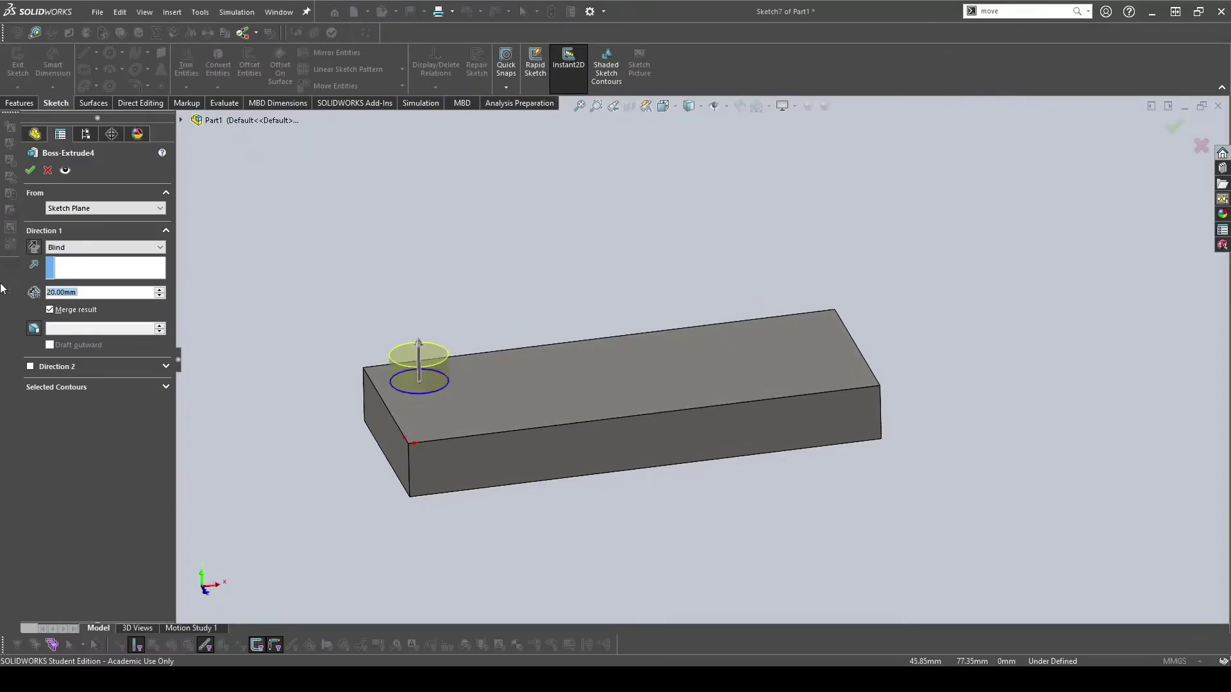
key("Return")
left_click(31, 170)
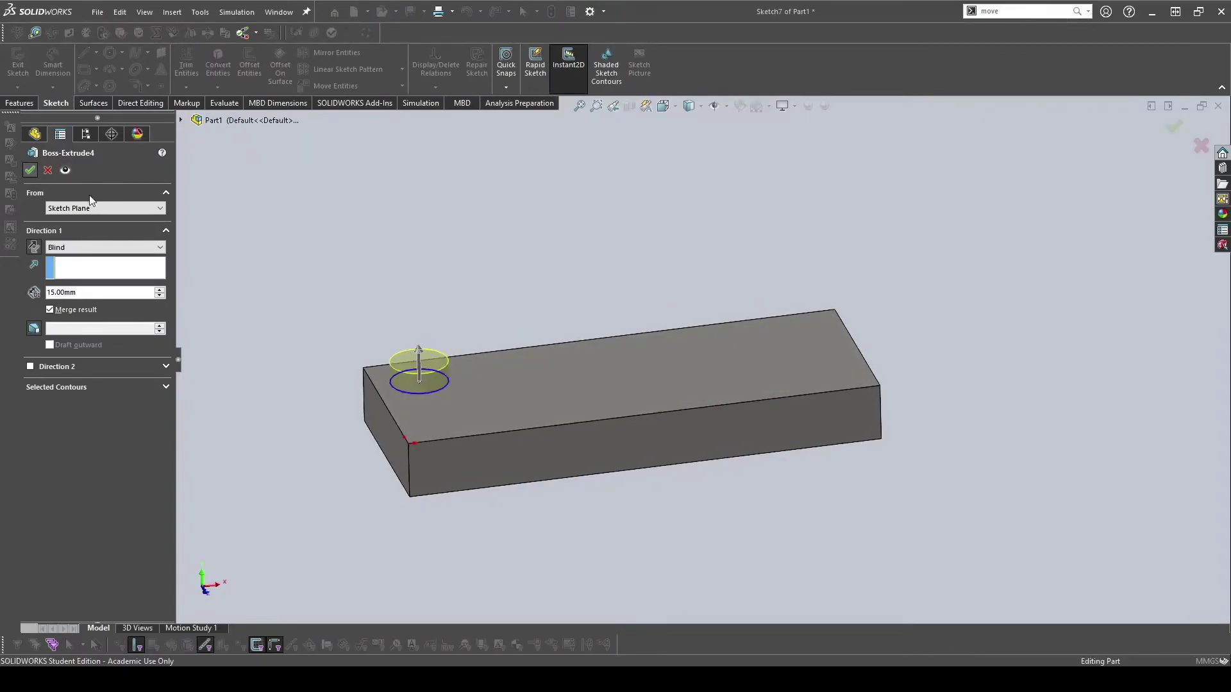
left_click_drag(90, 368, 93, 373)
Start a Mirror feature with the block's short end face, opposite the original round boss, as the mirror plane.
mouse_move(327, 462)
middle_mouse_down()
mouse_move(304, 338)
mouse_move(337, 452)
middle_mouse_up()
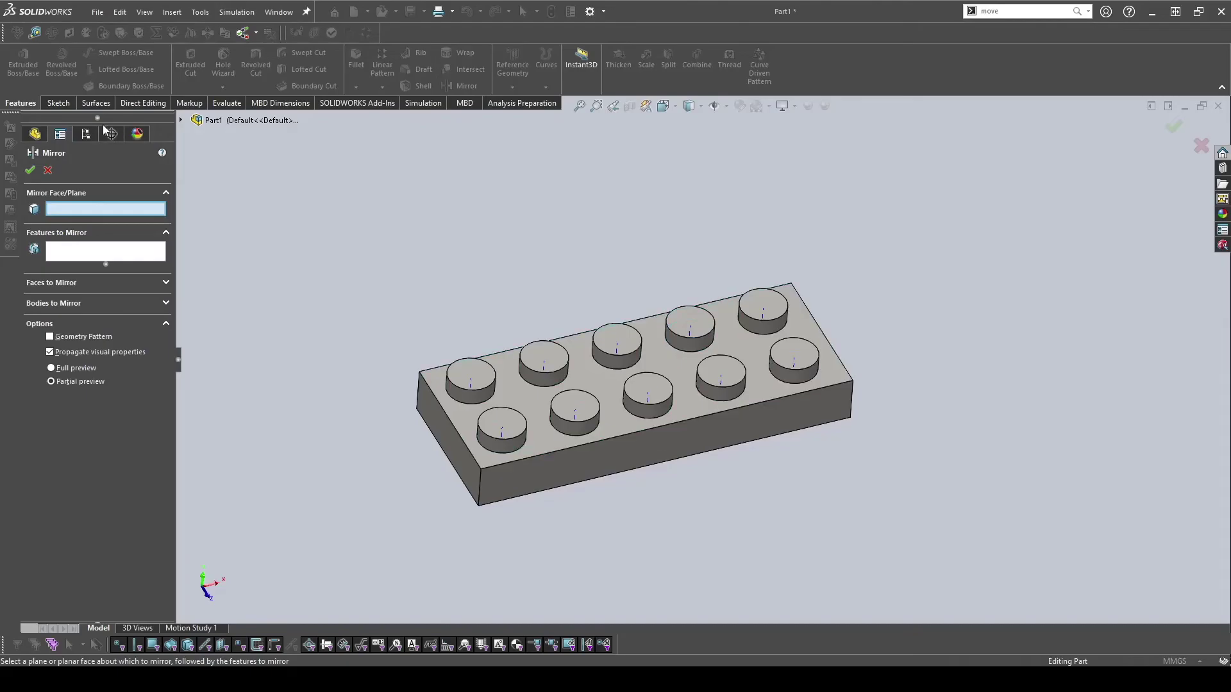
middle_click_drag(763, 280, 666, 308)
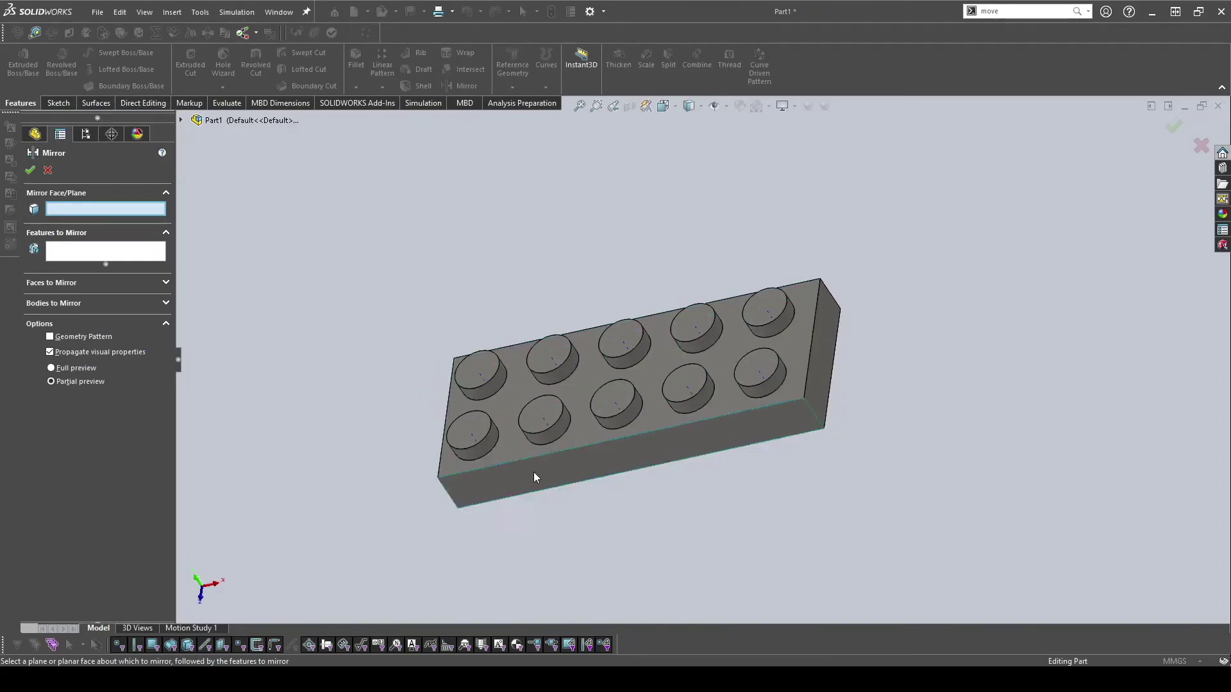
left_click(824, 341)
mouse_move(825, 341)
middle_mouse_down()
mouse_move(833, 380)
mouse_move(825, 321)
middle_mouse_up()
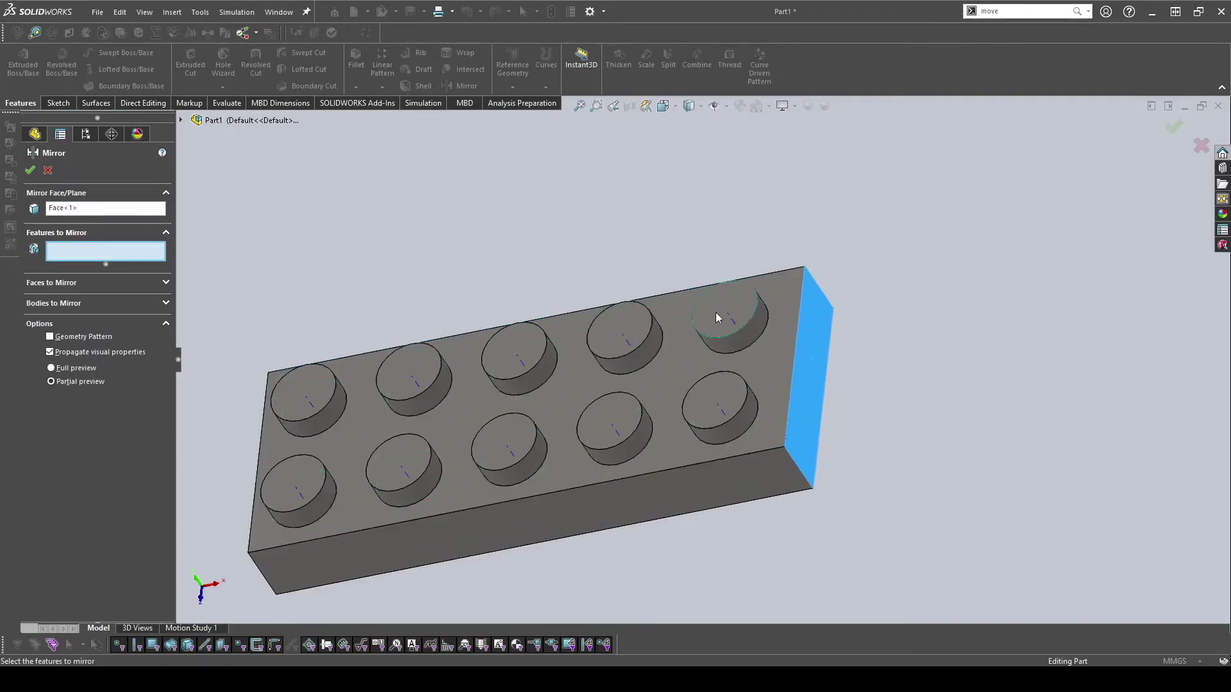
scroll(748, 381, "up", 3)
scroll(749, 380, "down", 3)
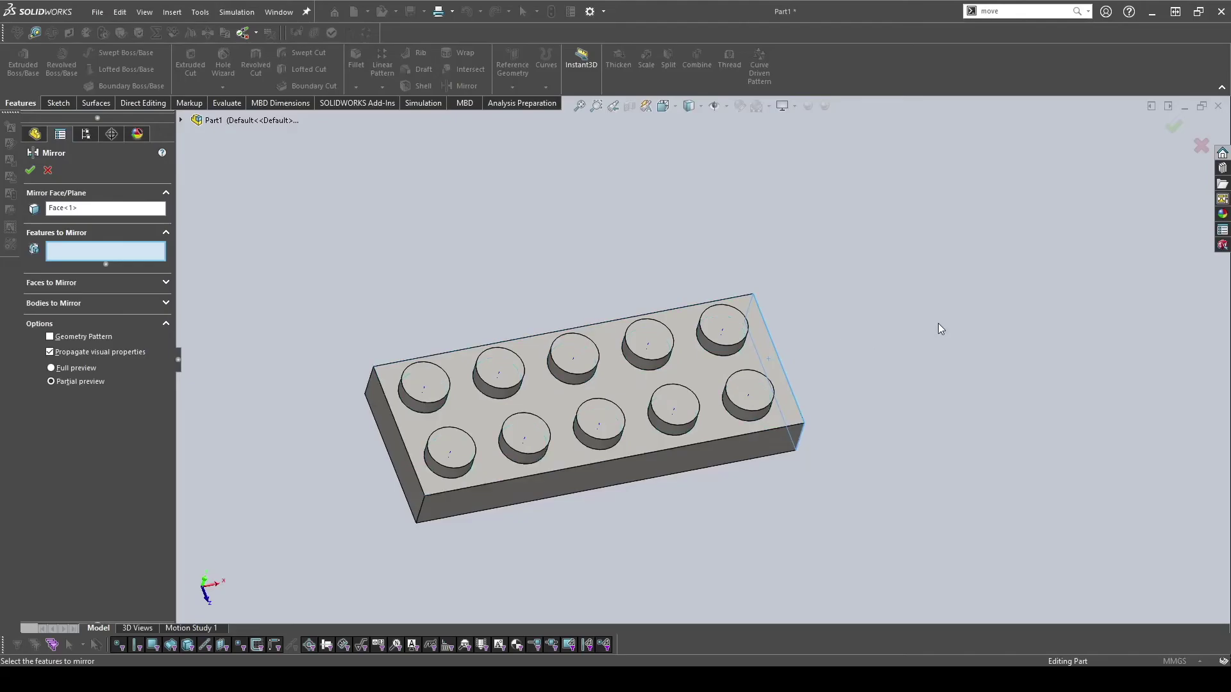
Add the block extrusion, the round boss extrusion and the linear pattern as features to mirror.
left_click(181, 120)
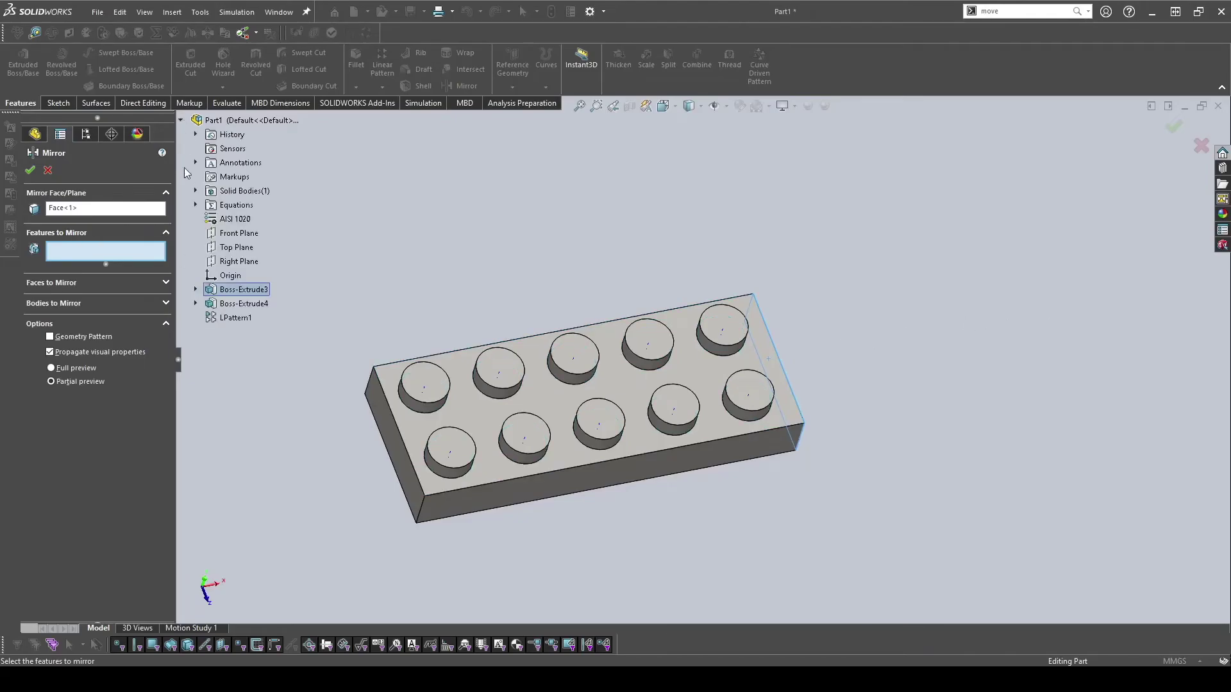
left_click(243, 290)
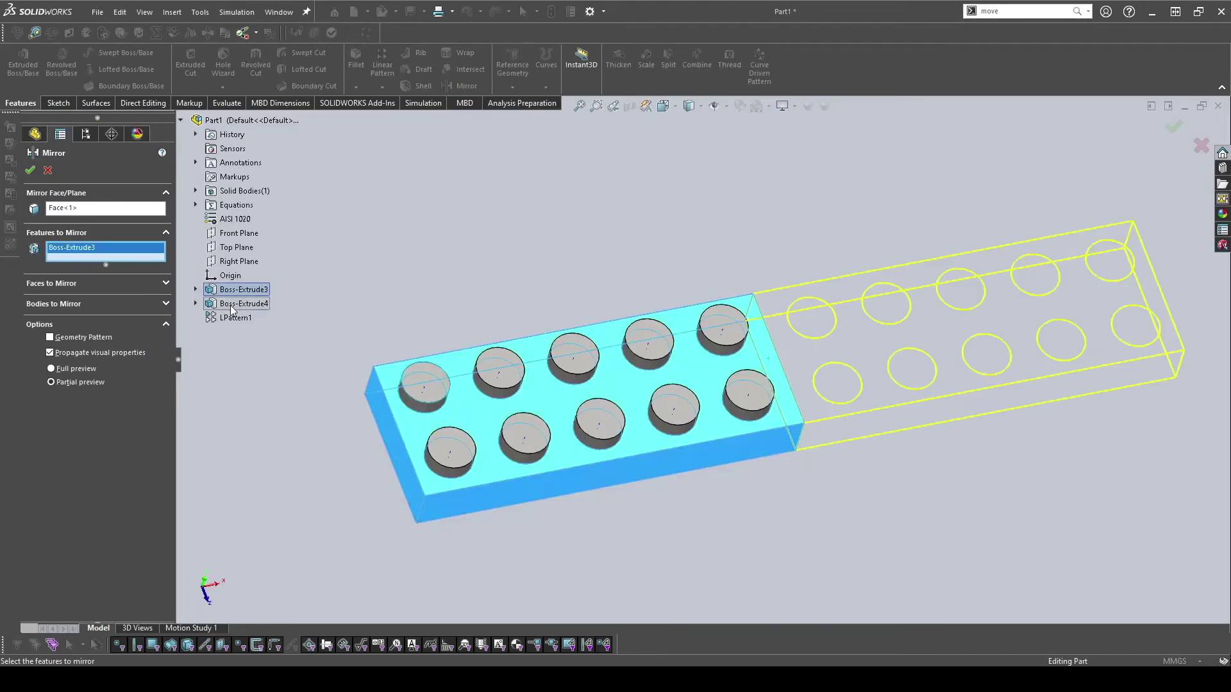
left_click(244, 304)
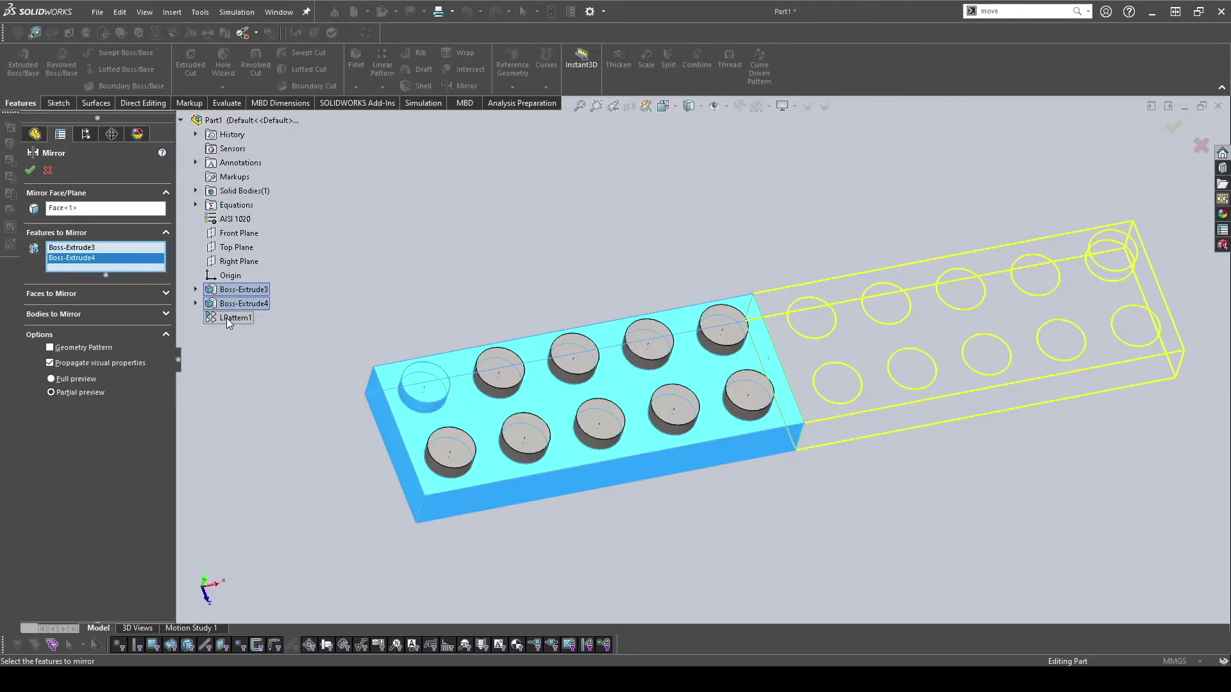
left_click(225, 318)
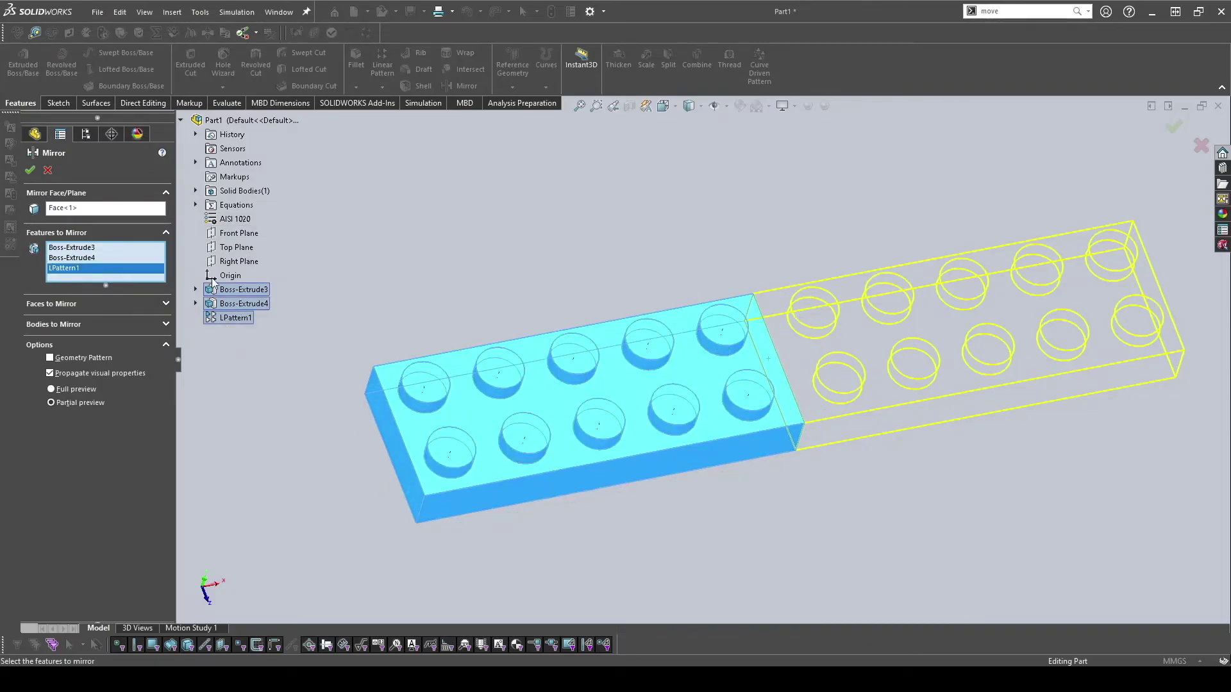
Clear the features to mirror and select the whole solid body as the body to mirror instead.
left_click(75, 249)
key("Delete")
key("Delete")
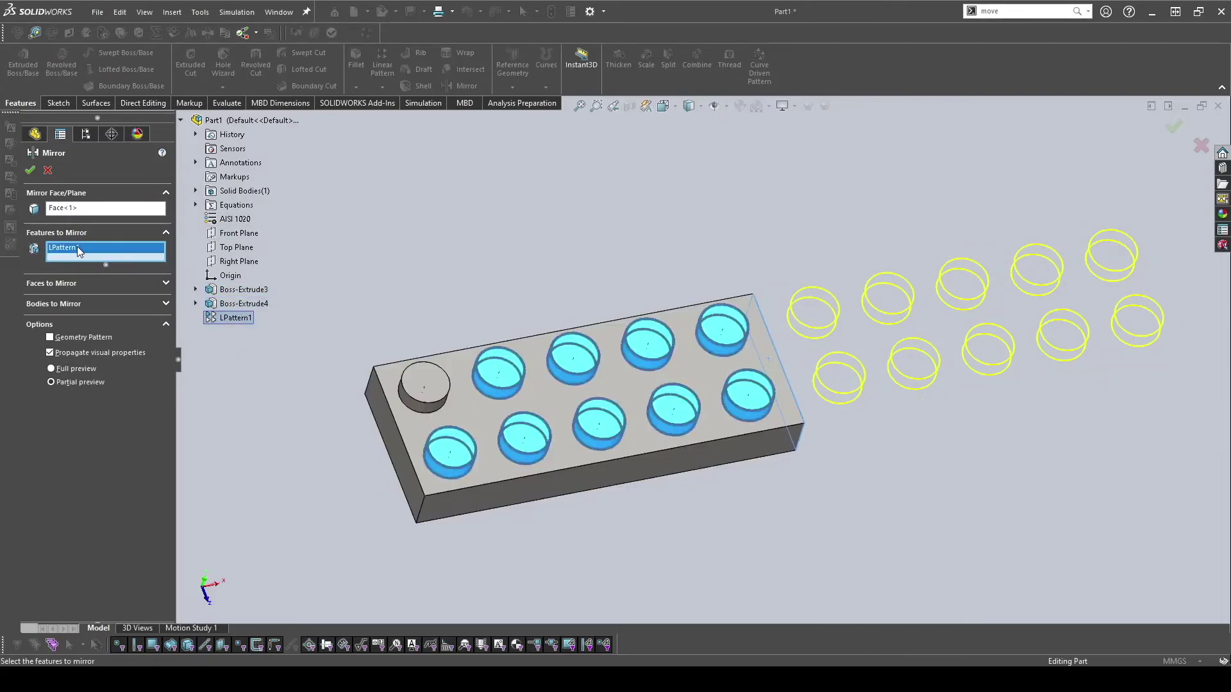
left_click(52, 304)
left_click(196, 191)
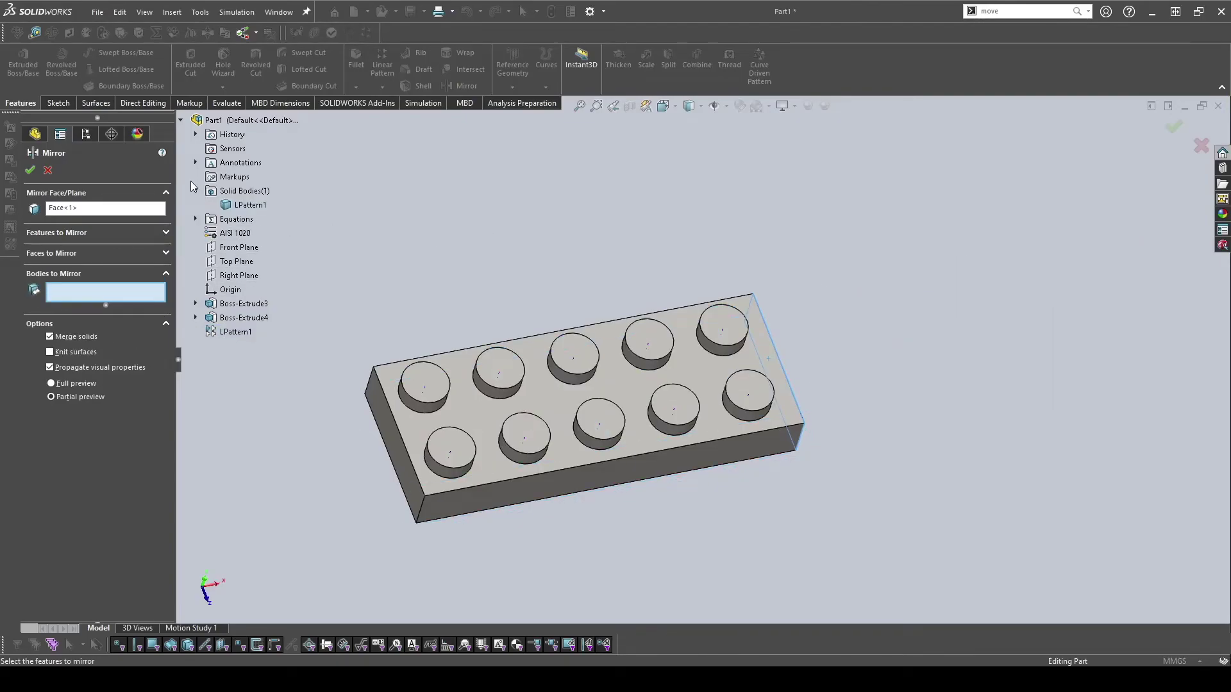
left_click(243, 205)
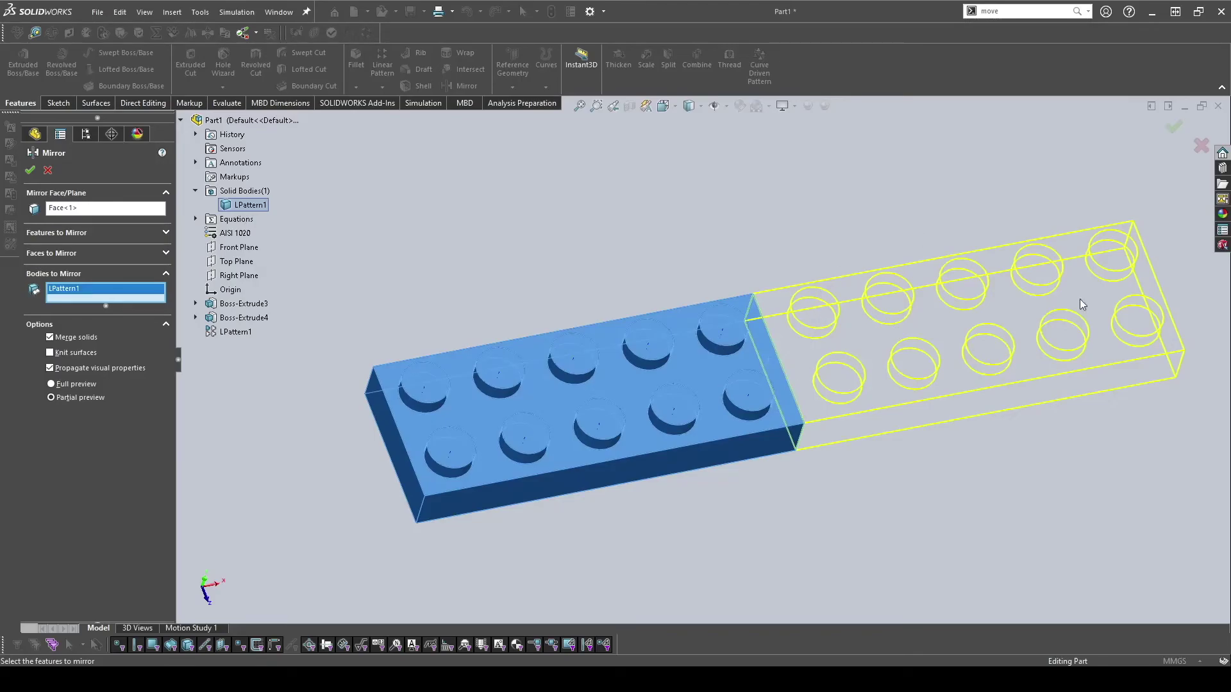
Mirror the whole solid body about the block's short end face with merged solids.
left_click(31, 170)
middle_click_drag(509, 250, 654, 297)
middle_click_drag(805, 354, 448, 212)
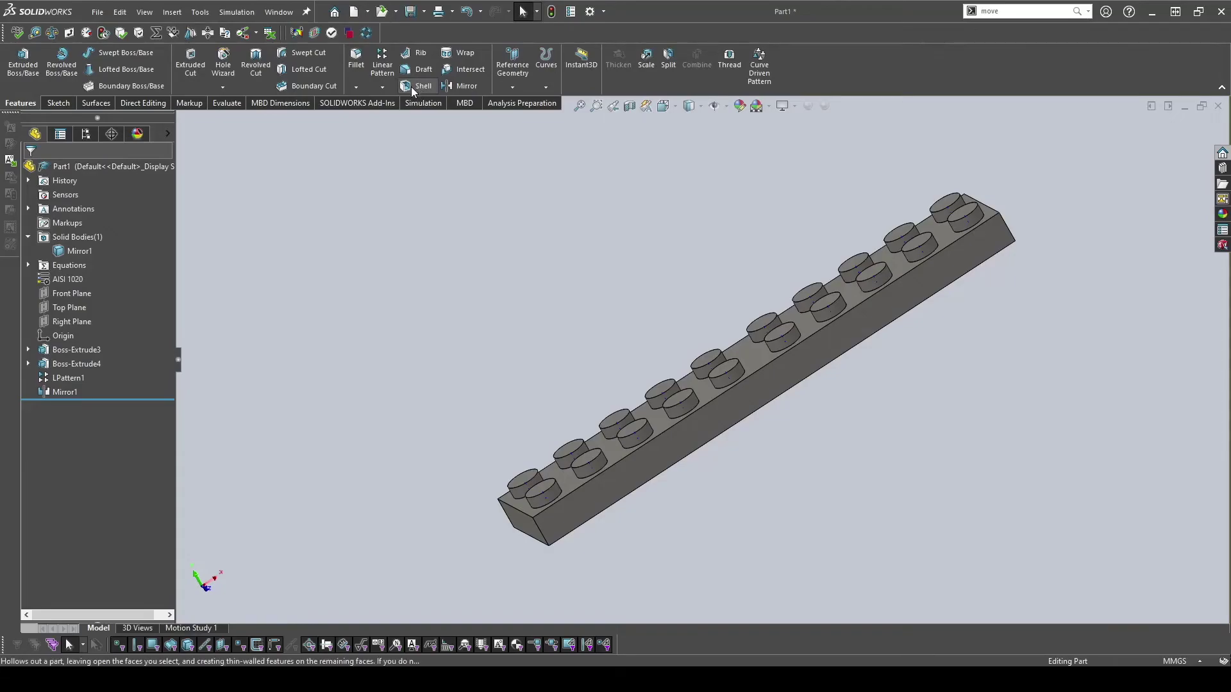
Start a Shell feature that removes the large flat face opposite the round bosses, with a 5 mm wall thickness.
middle_click_drag(739, 412, 661, 337)
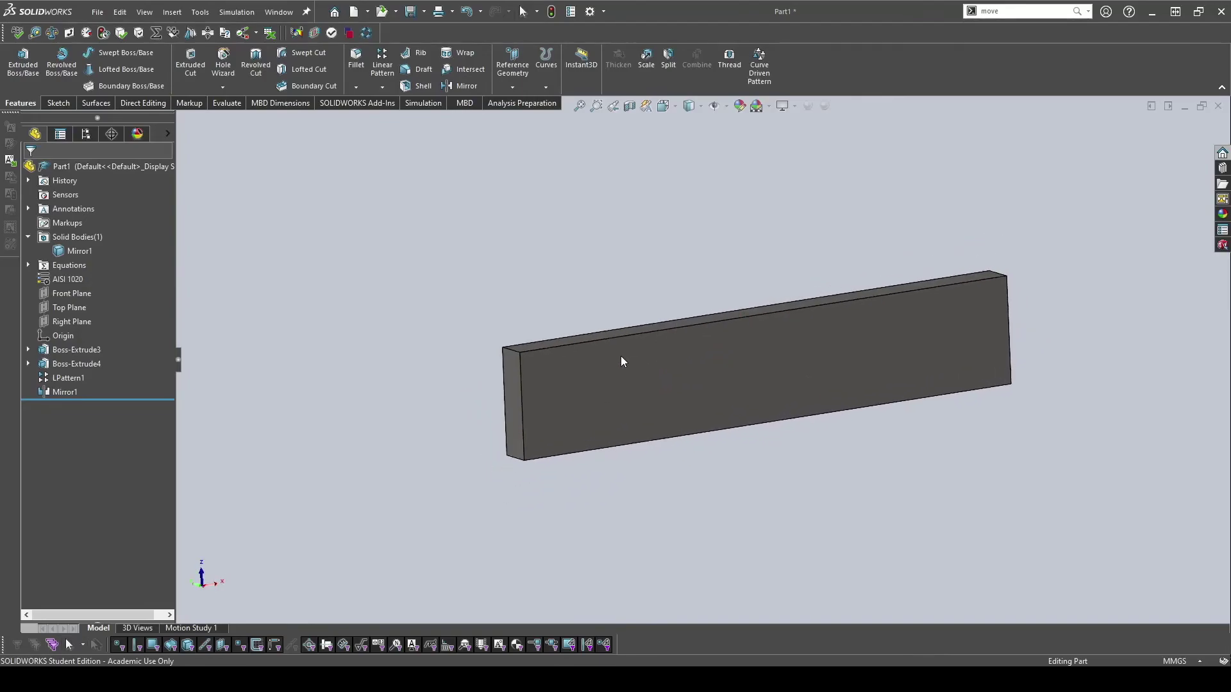
middle_click_drag(724, 375, 635, 364)
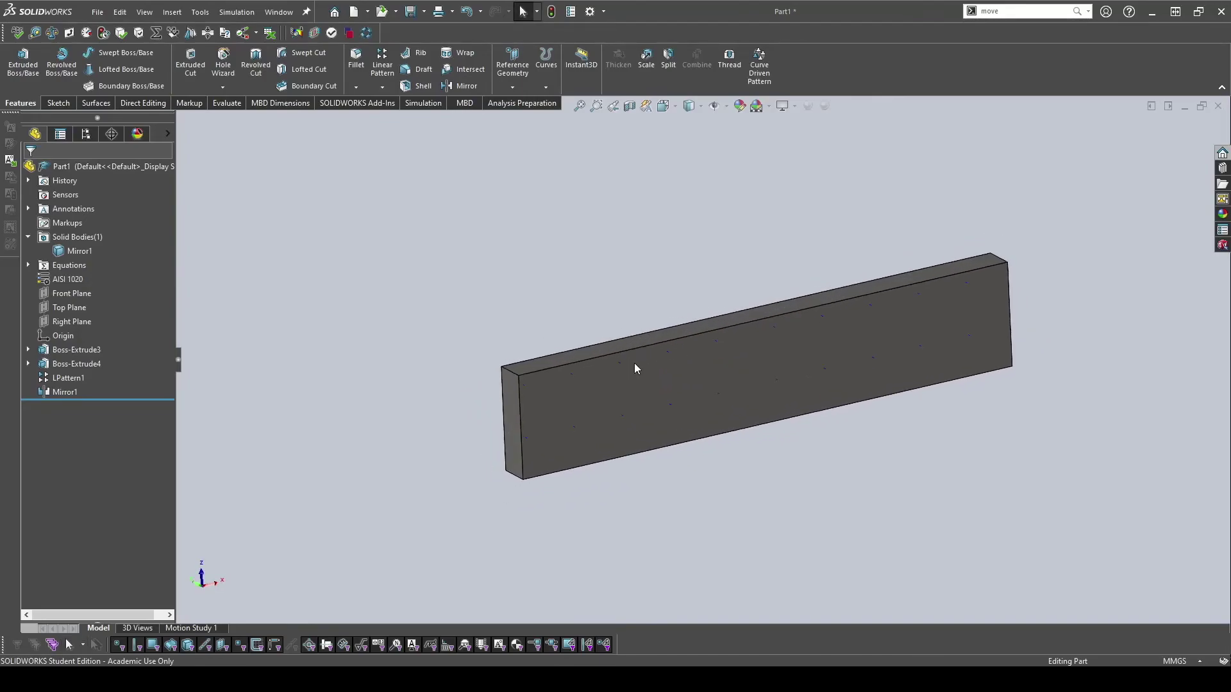
left_click(417, 86)
left_click(638, 405)
double_click(61, 209)
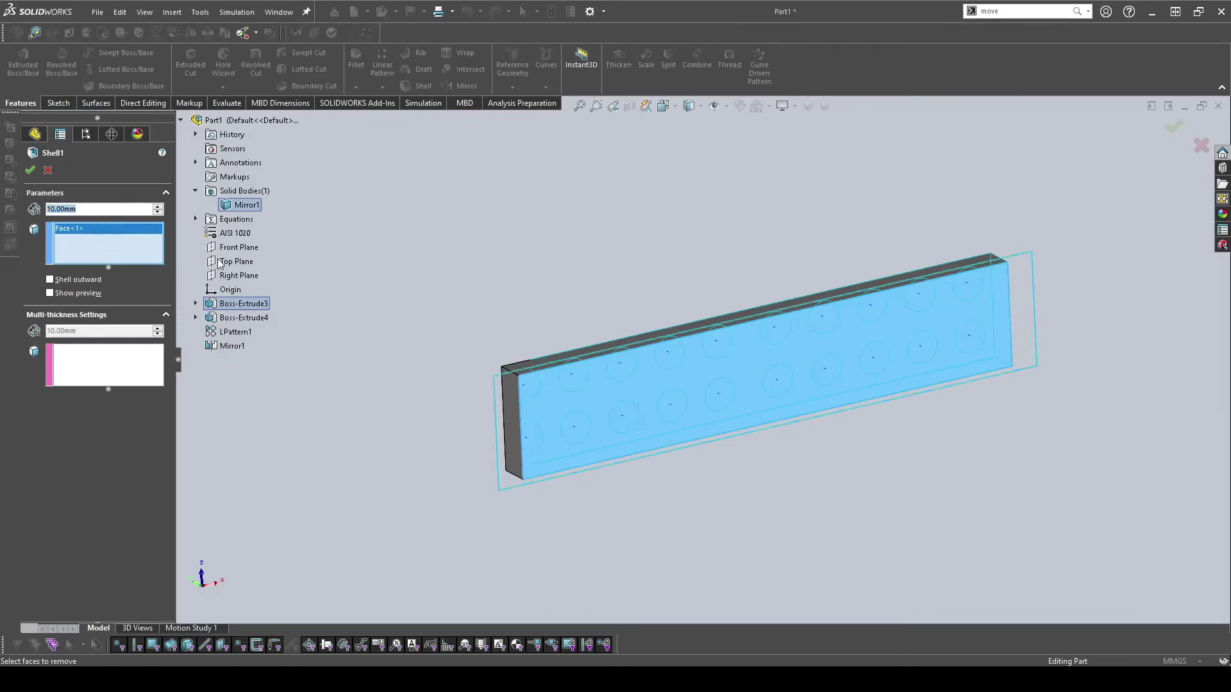
scroll(523, 393, "down", 5)
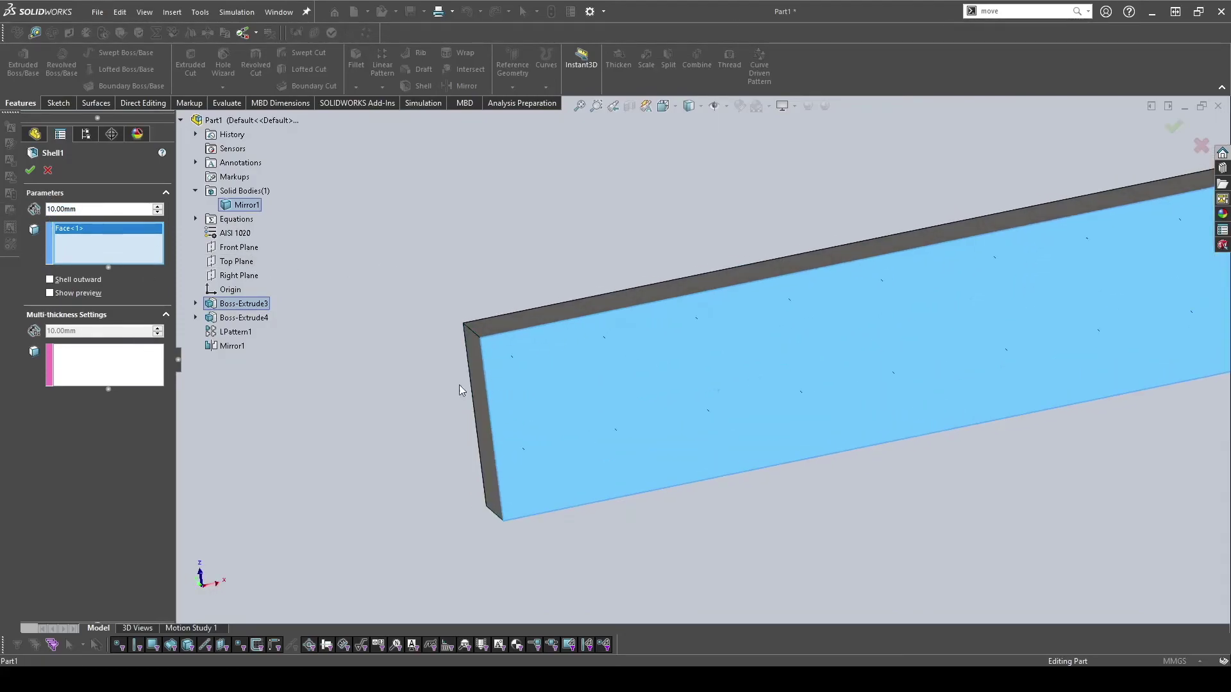
type("5")
key("Return")
Show the shell preview and complete the Shell feature.
scroll(510, 298, "up", 4)
left_click(50, 293)
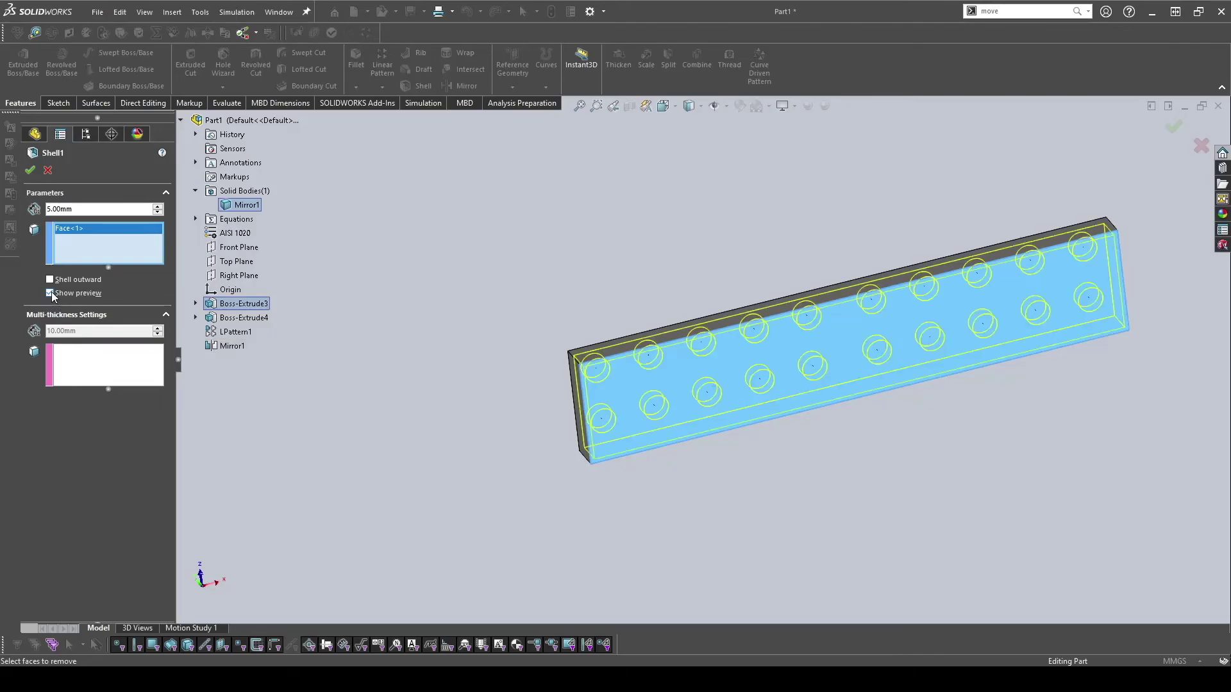
middle_click_drag(705, 385, 693, 482)
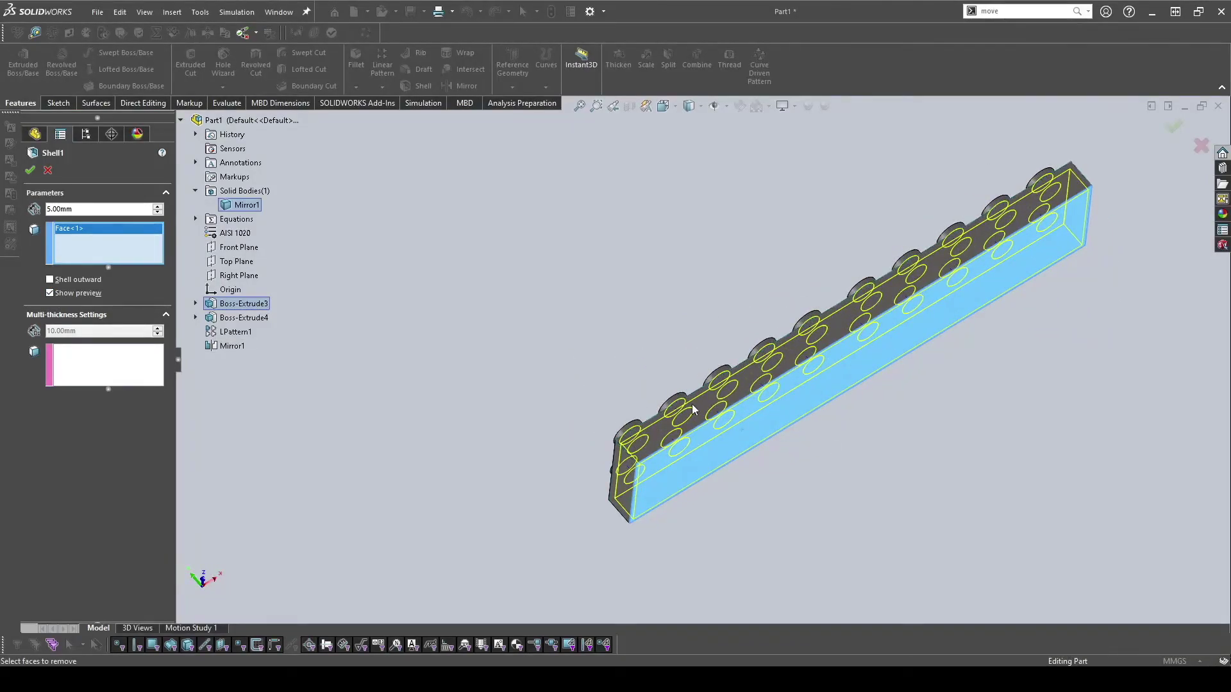
middle_click_drag(642, 442, 593, 420)
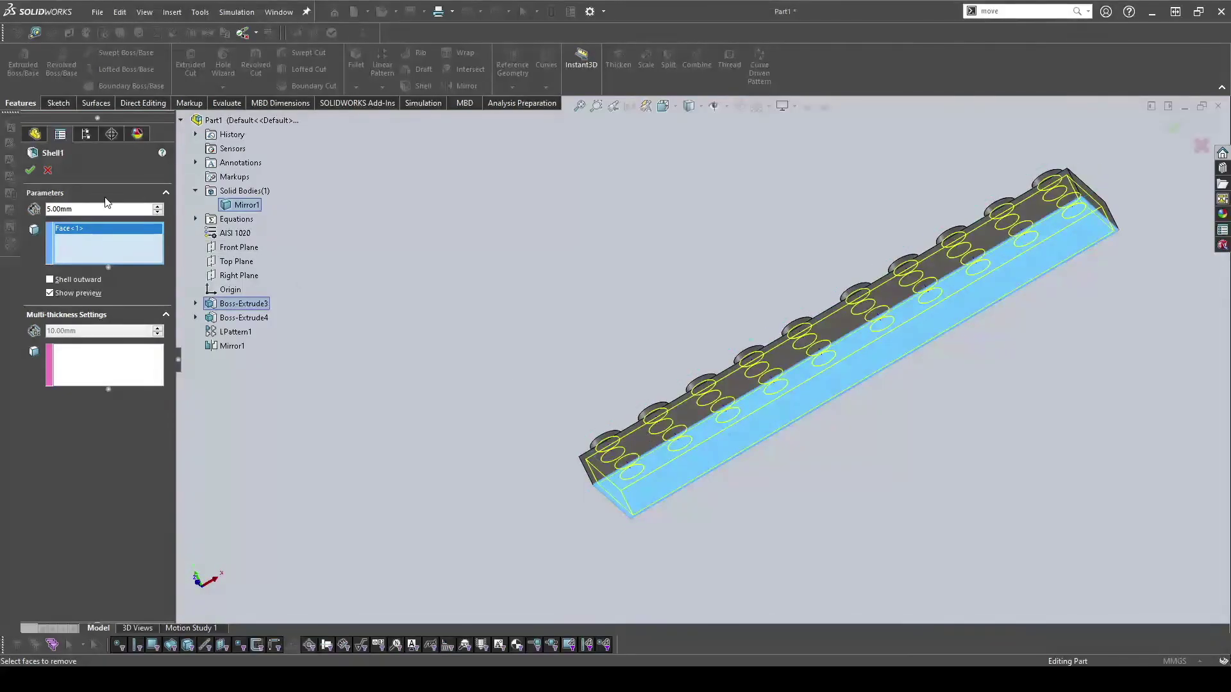
left_click(30, 170)
Examine the hollowed underside, including the wall edges and the insides of the round bosses.
scroll(738, 477, "down", 6)
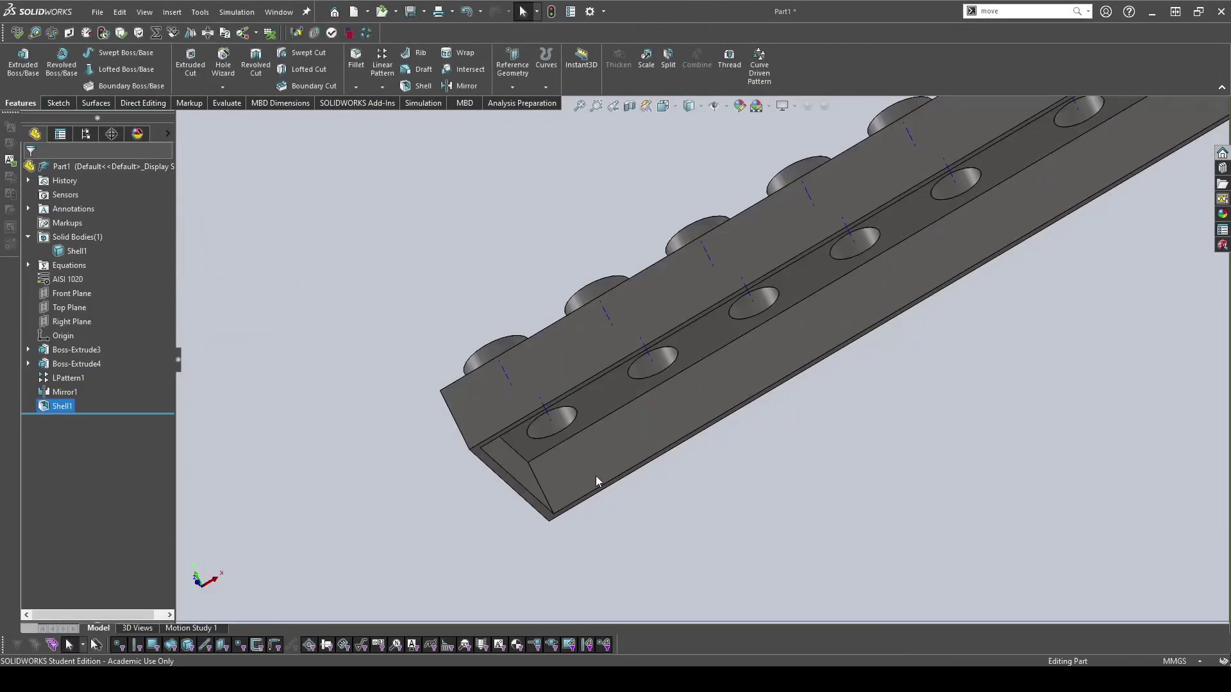
scroll(545, 368, "up", 3)
middle_click_drag(545, 368, 662, 334)
scroll(529, 217, "down", 5)
middle_click_drag(529, 217, 486, 282)
scroll(497, 278, "down", 5)
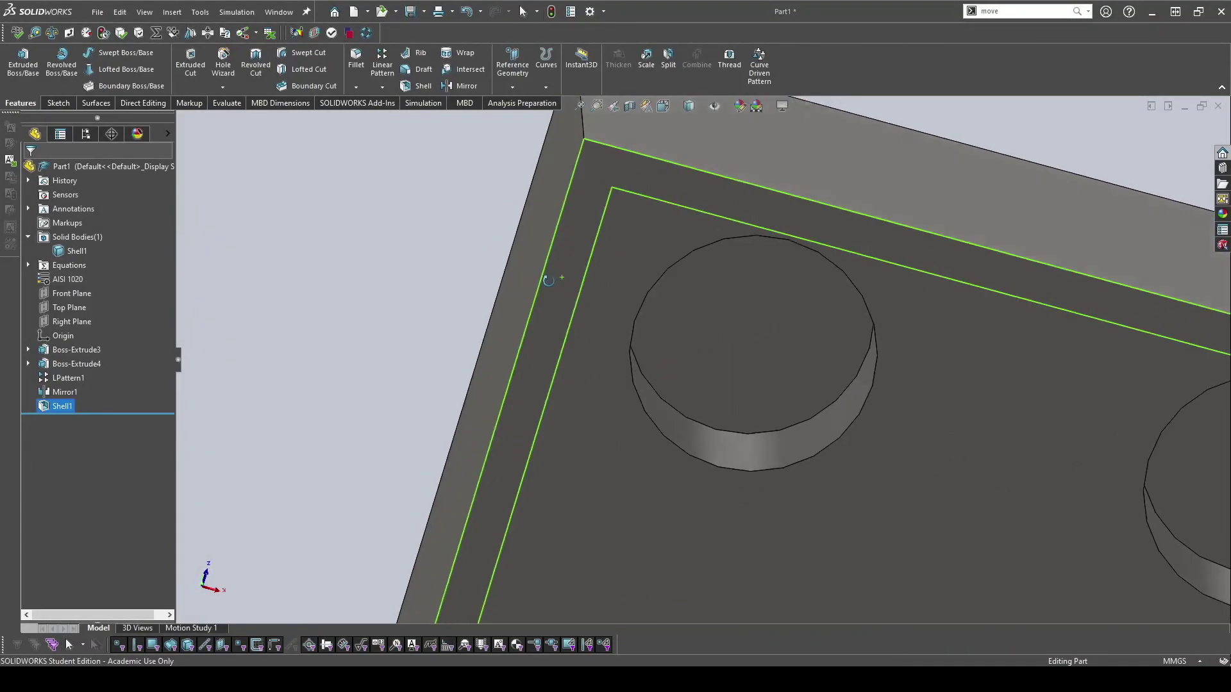
scroll(737, 416, "up", 4)
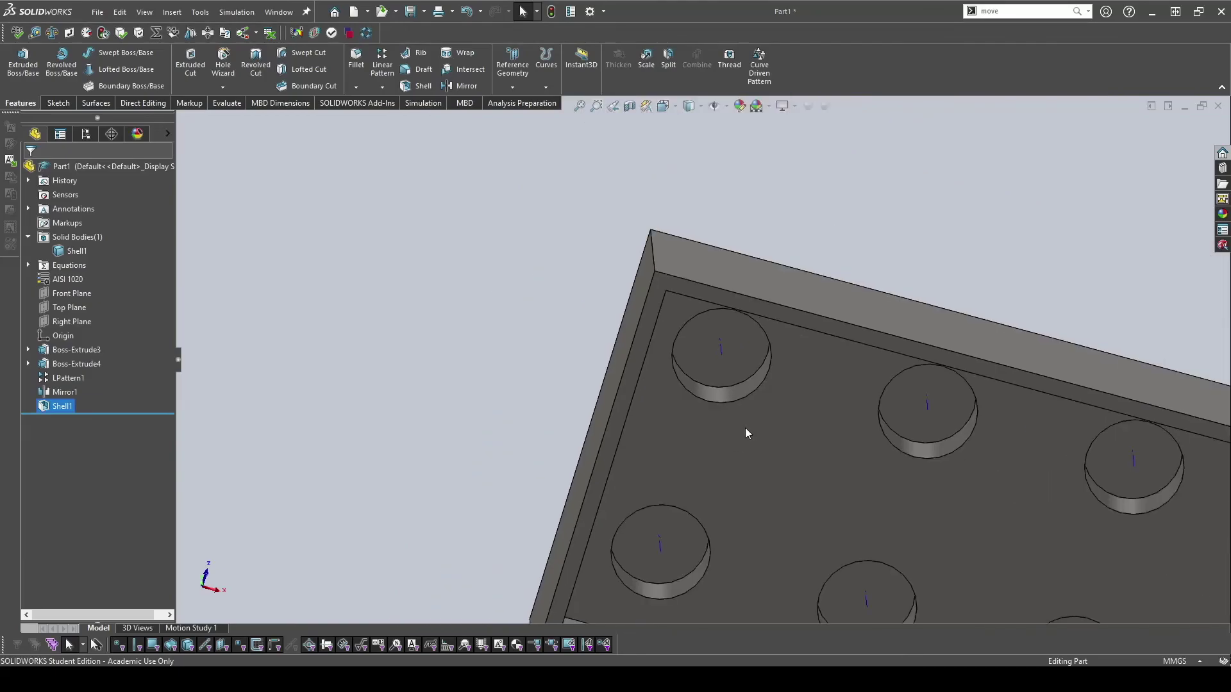
scroll(699, 365, "up", 3)
middle_click_drag(675, 307, 193, 390)
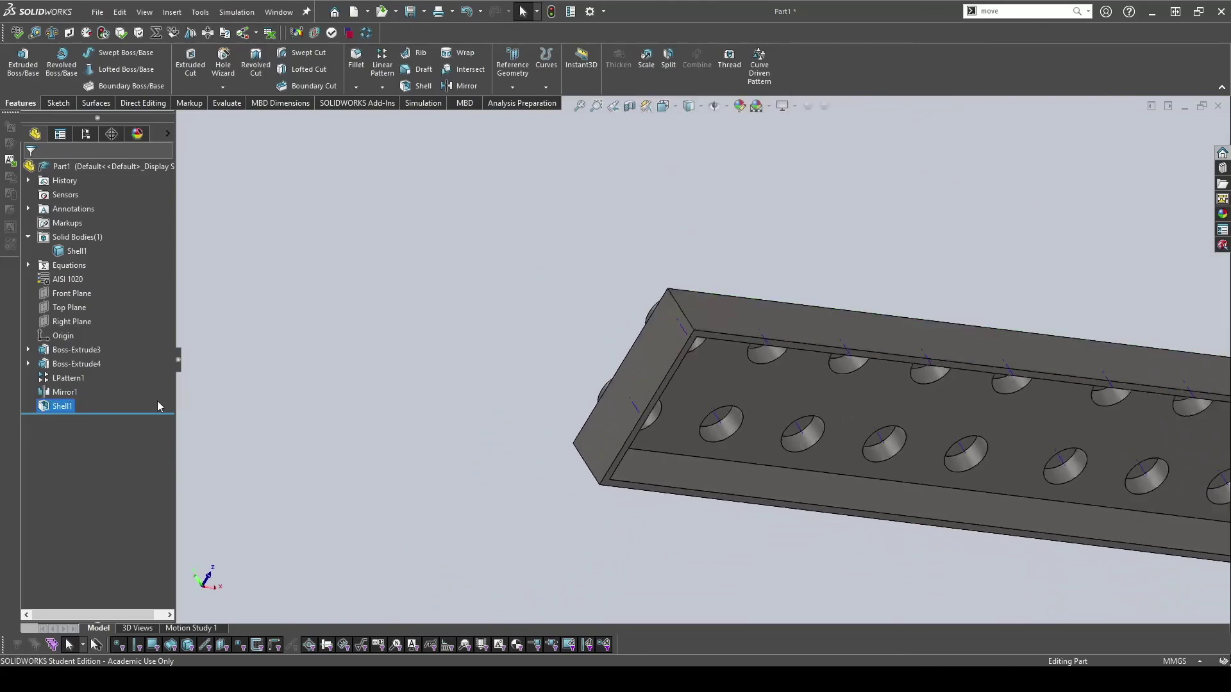
Edit the shell to also remove one short end face of the block.
left_click(57, 406)
left_click(45, 388)
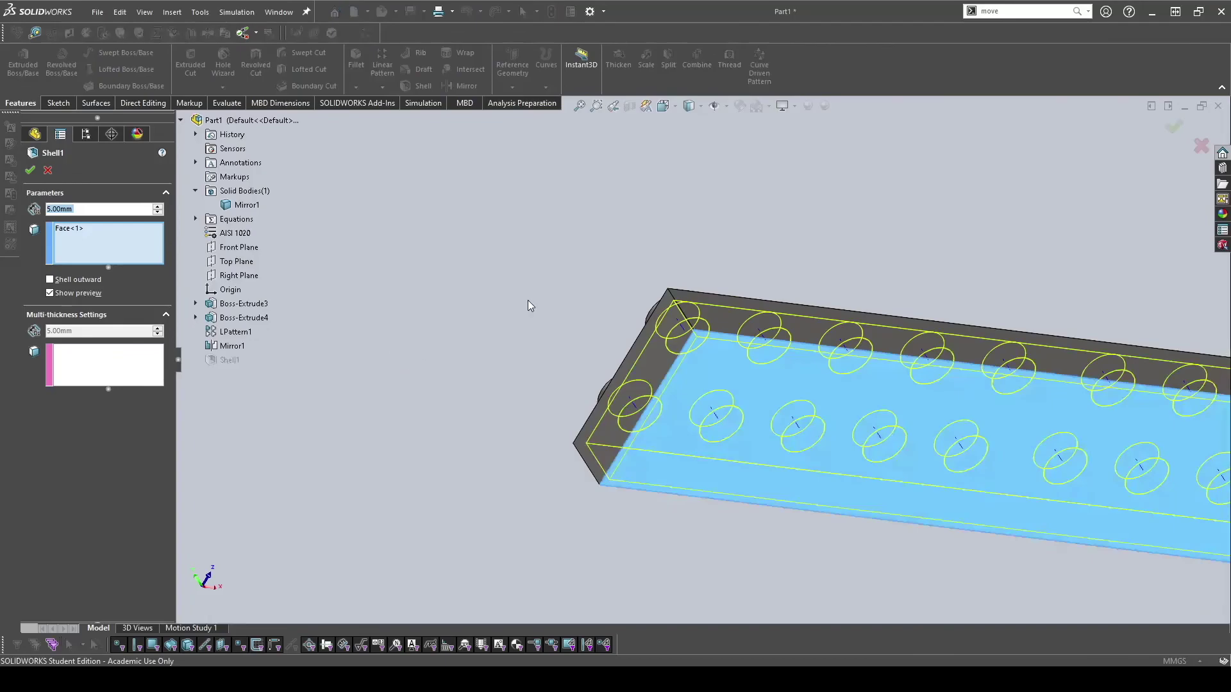
left_click(79, 251)
middle_click_drag(624, 345, 731, 445)
left_click(737, 414)
left_click(738, 423)
middle_click_drag(786, 392, 675, 383)
left_click(697, 388)
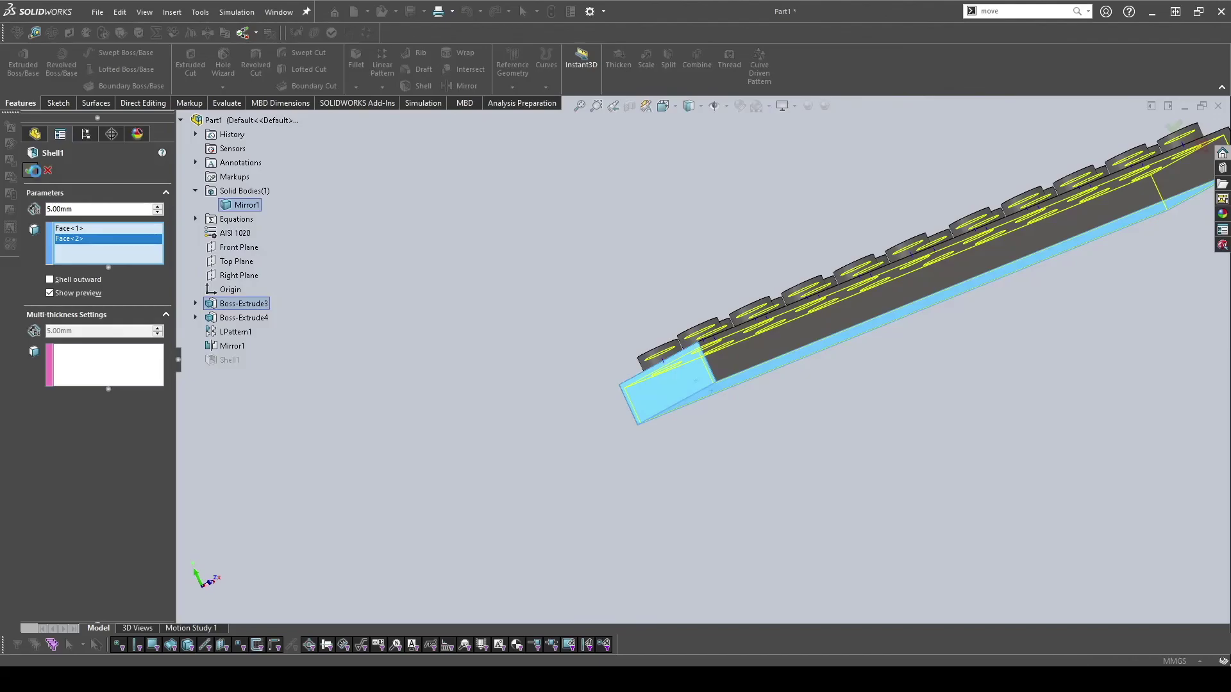
key("Return")
Edit the shell again and take the short end face out of the faces to remove.
scroll(667, 392, "down", 5)
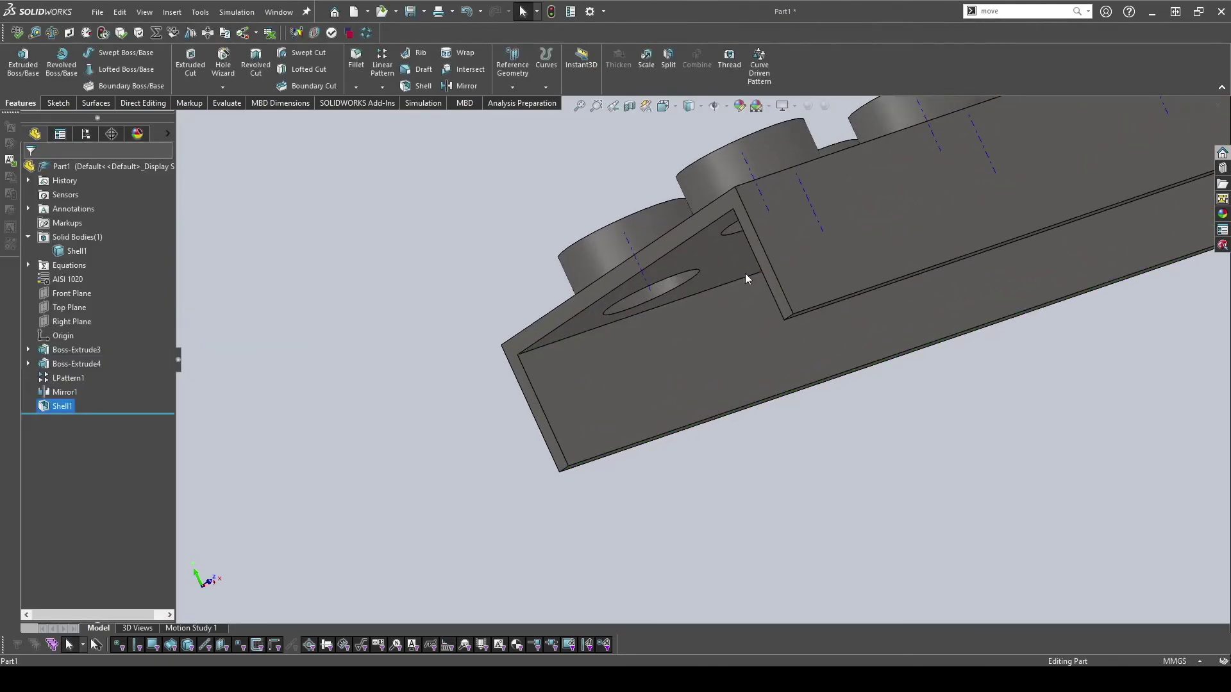
middle_click_drag(643, 361, 654, 269)
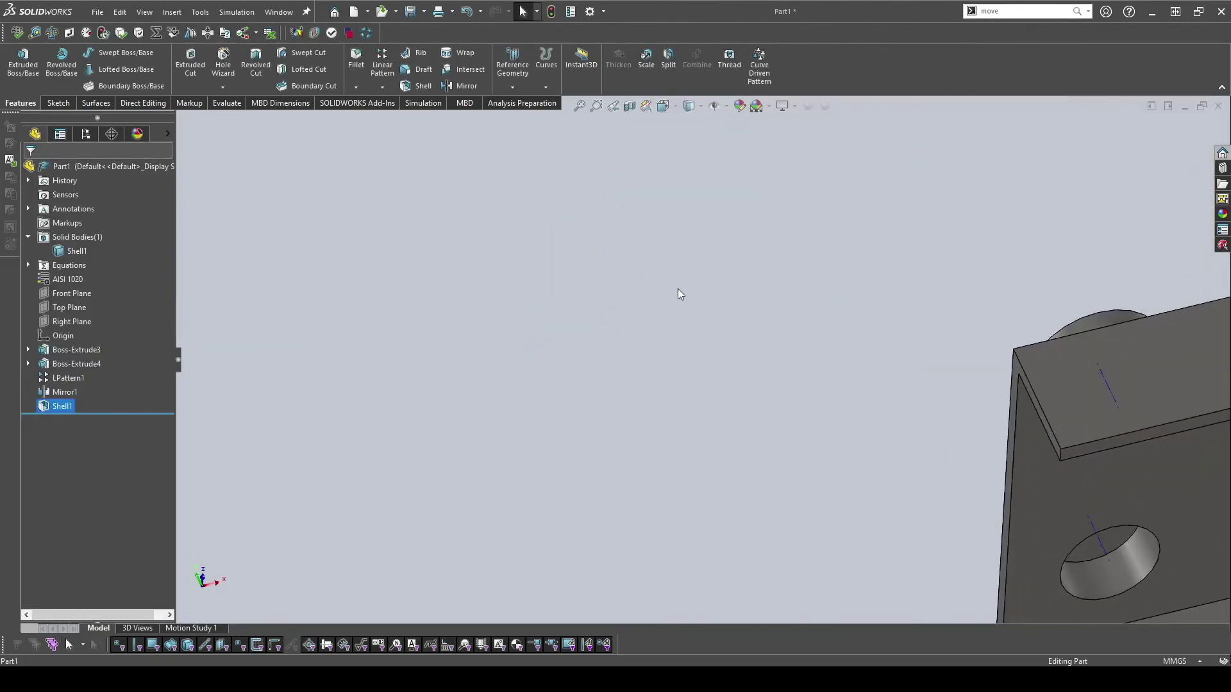
scroll(804, 397, "down", 5)
middle_click_drag(804, 398, 404, 447)
left_click(53, 407)
left_click(47, 388)
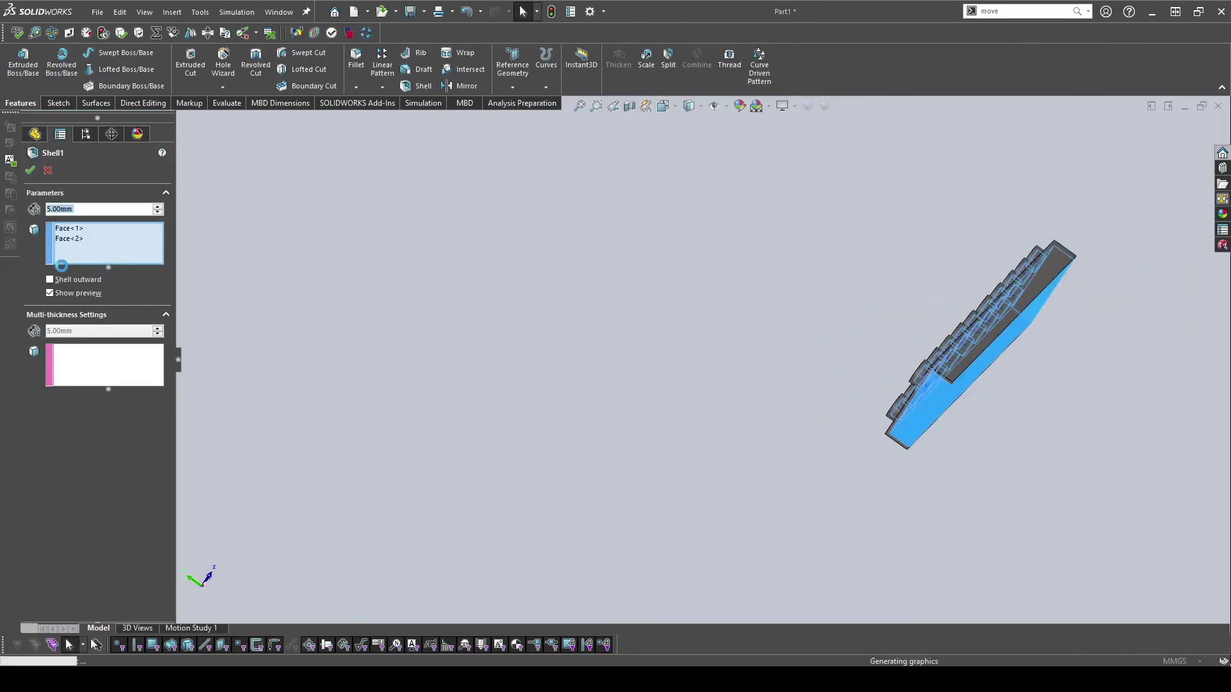
left_click(69, 239)
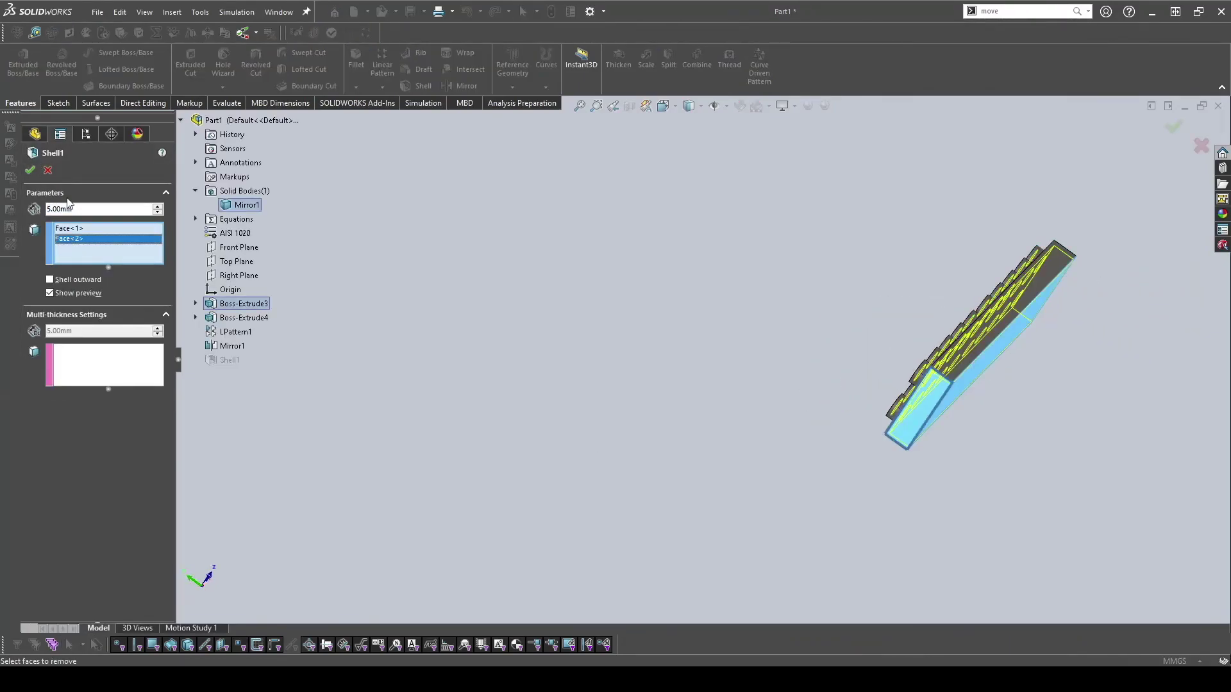
key("Delete")
left_click(31, 168)
middle_click_drag(686, 348, 905, 456)
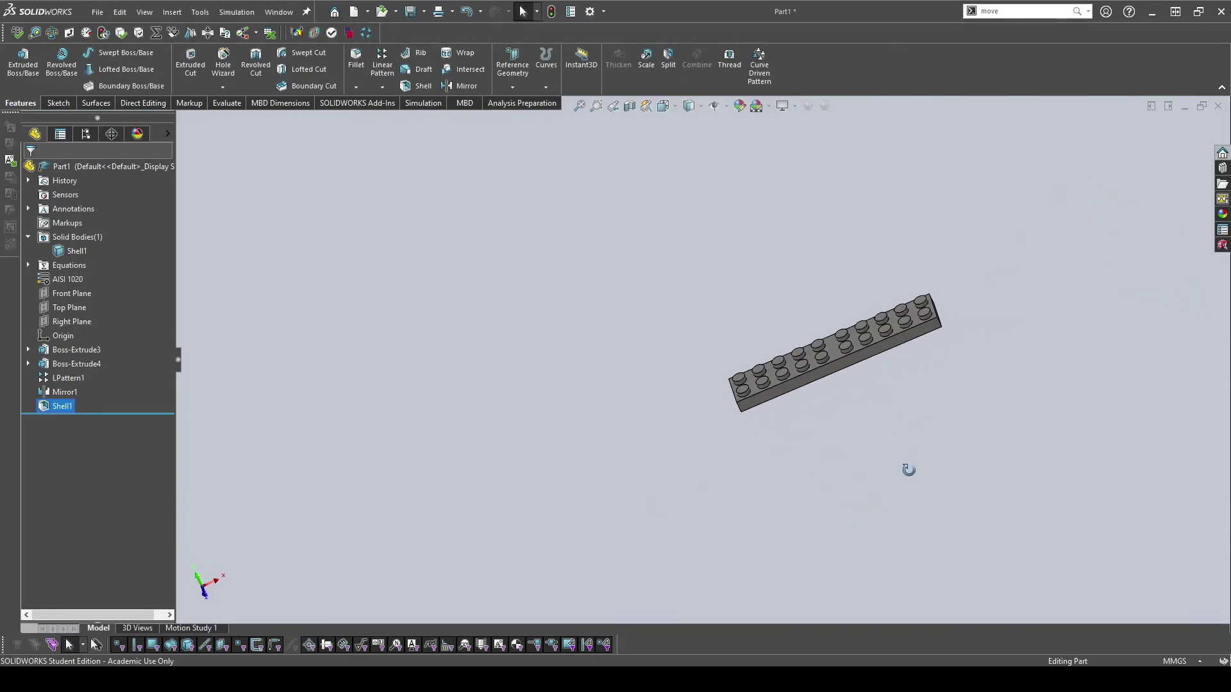
scroll(817, 316, "down", 3)
middle_click_drag(816, 316, 798, 472)
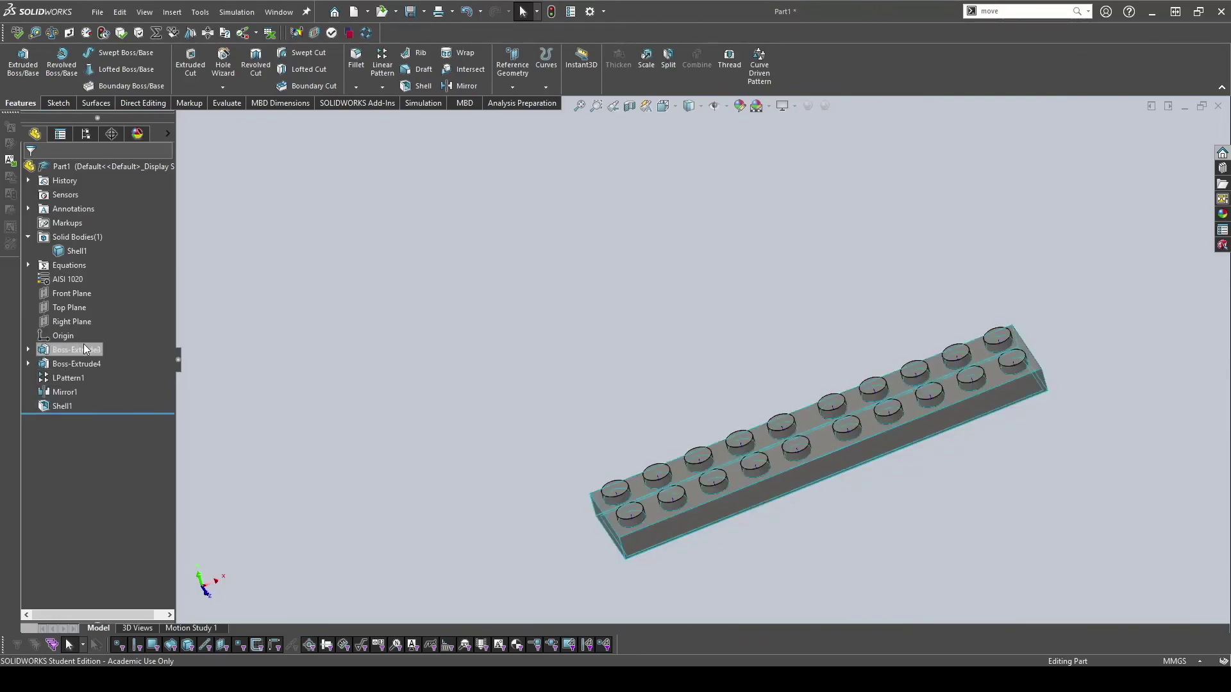
scroll(414, 408, "up", 3)
scroll(834, 381, "down", 5)
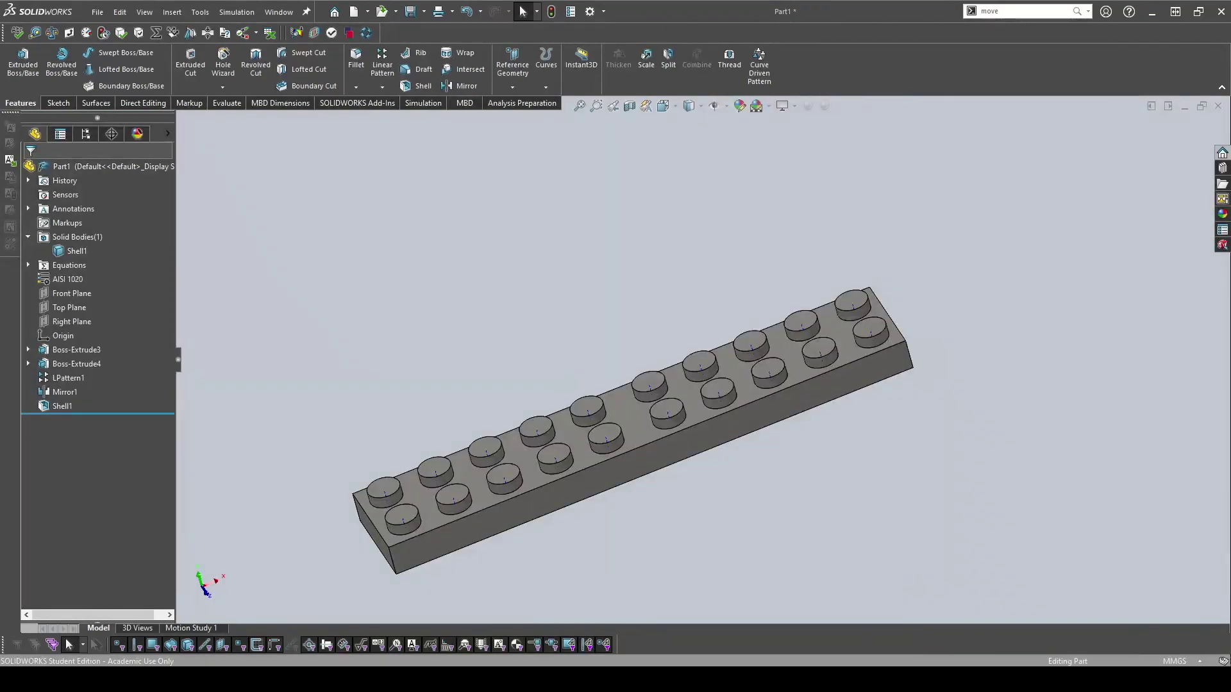